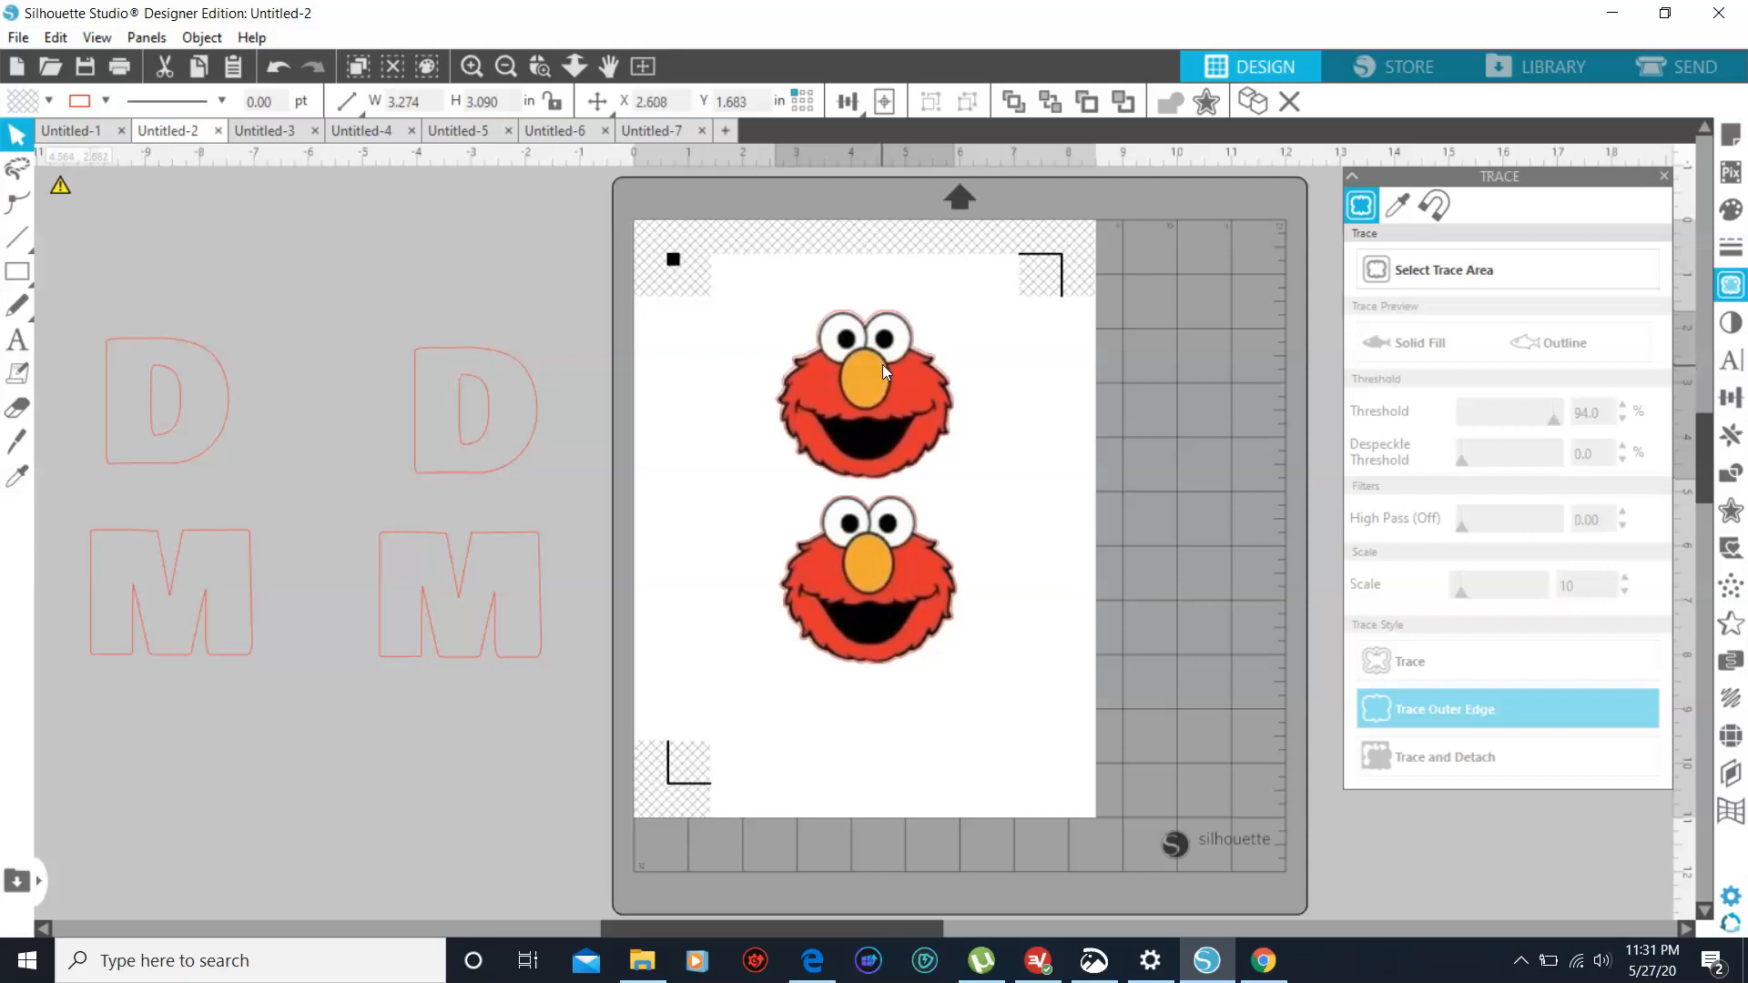
- Undo the last move of the upper Elmo image and set the cut material to Heat Transfer, Printable (Light Fabric)
left_click(733, 299)
left_click(273, 68)
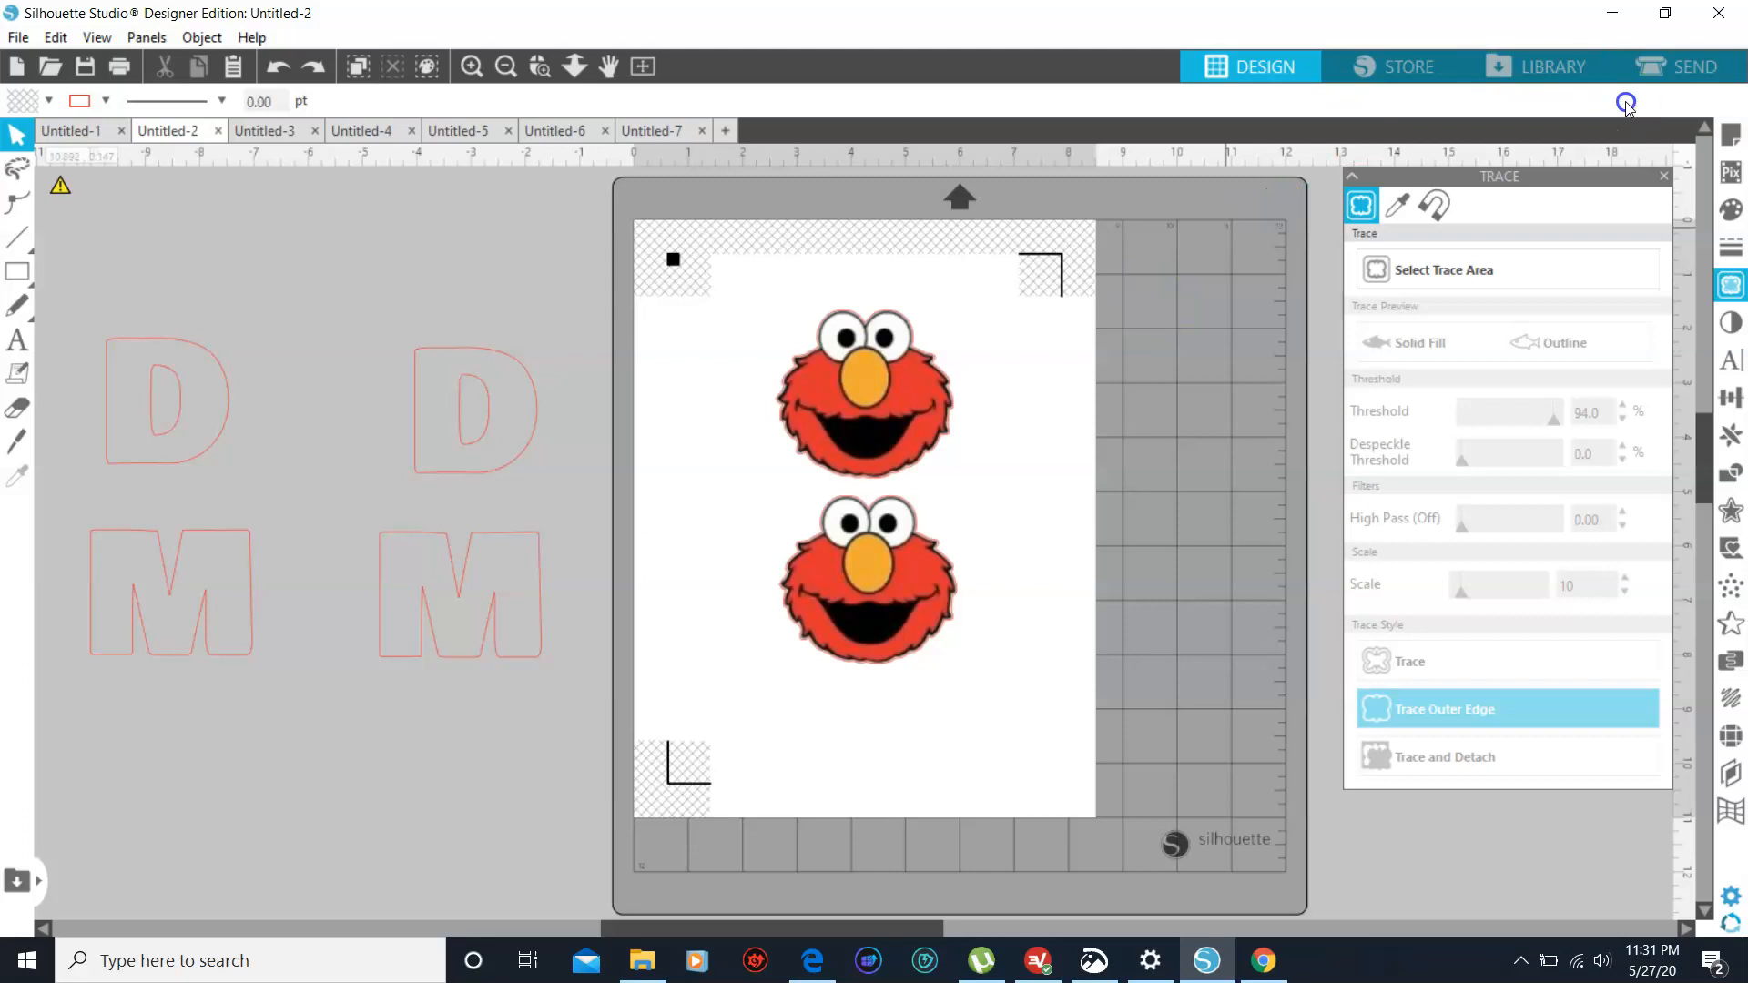
left_click(1673, 65)
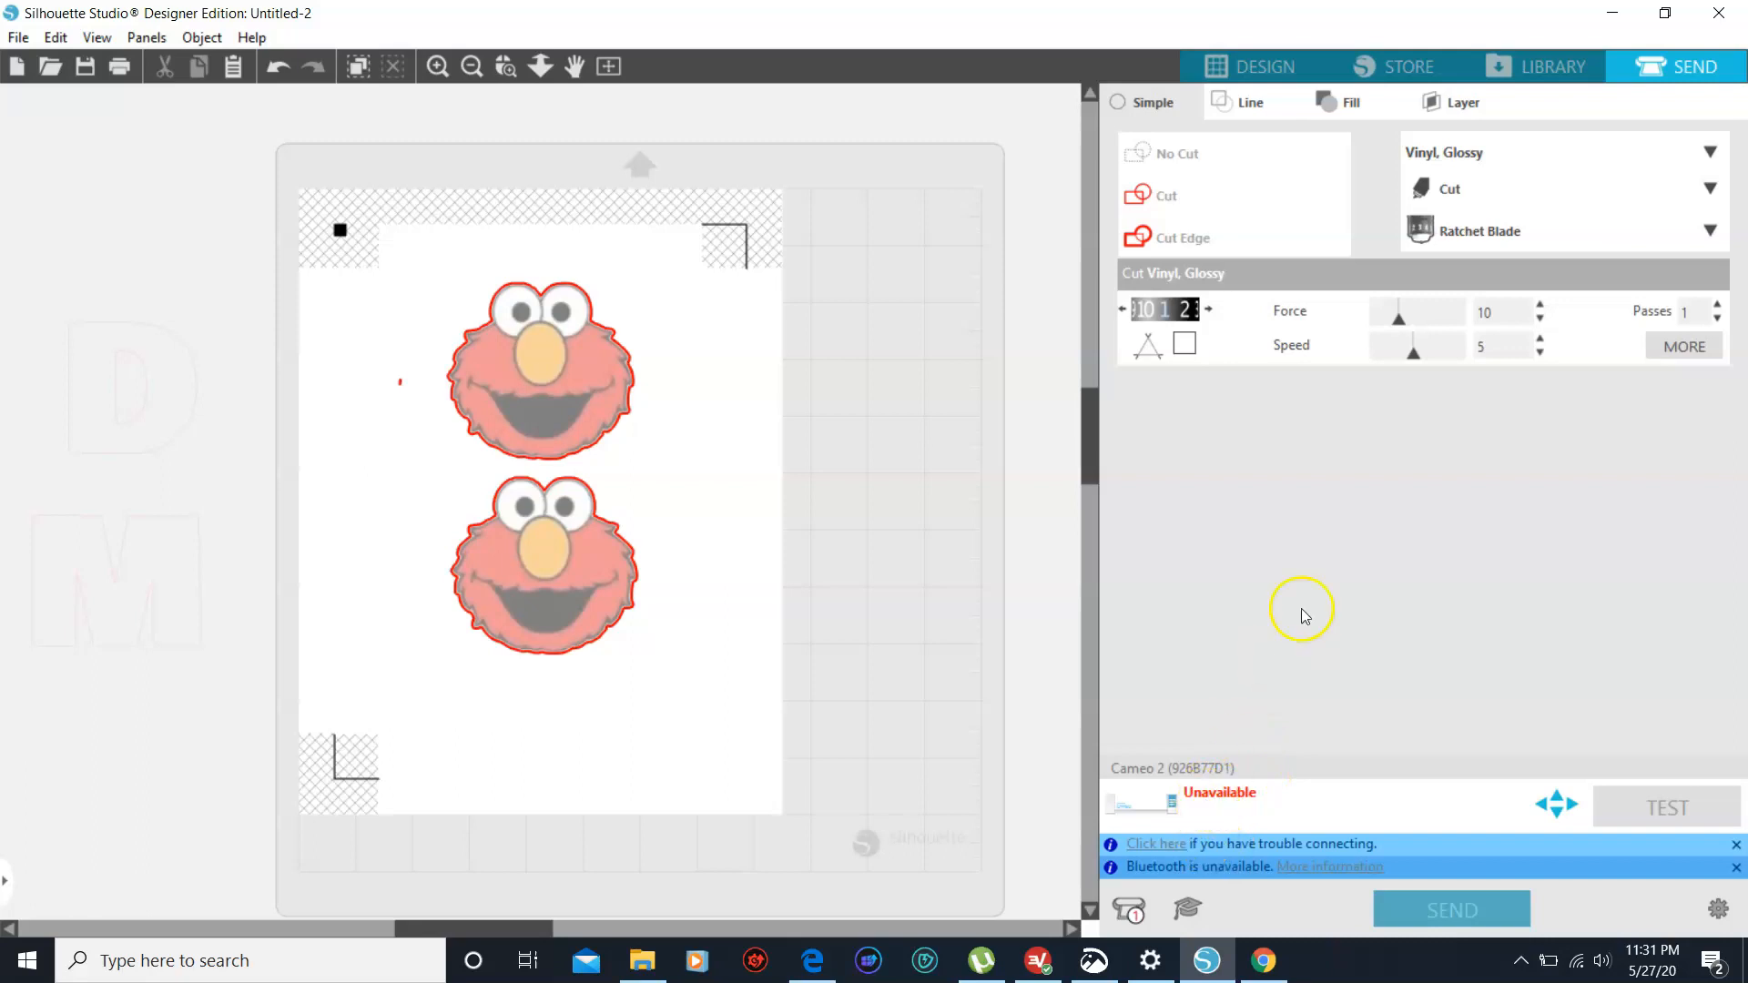
left_click(1711, 155)
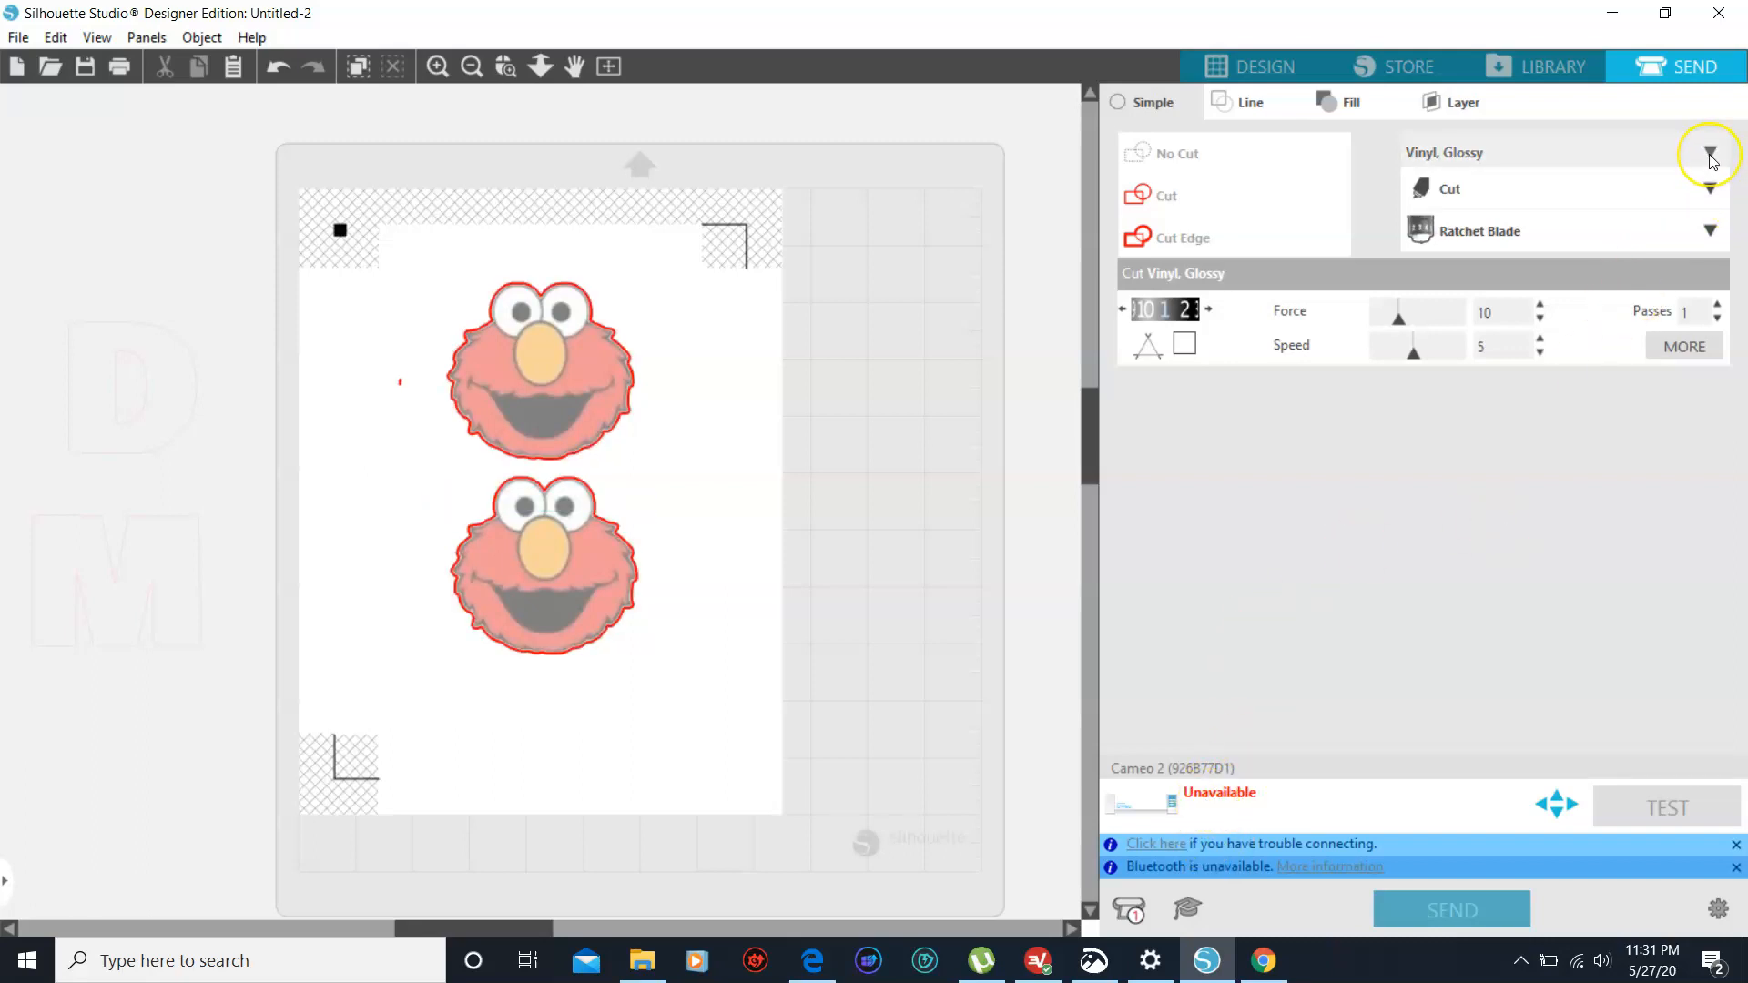
left_click(1712, 156)
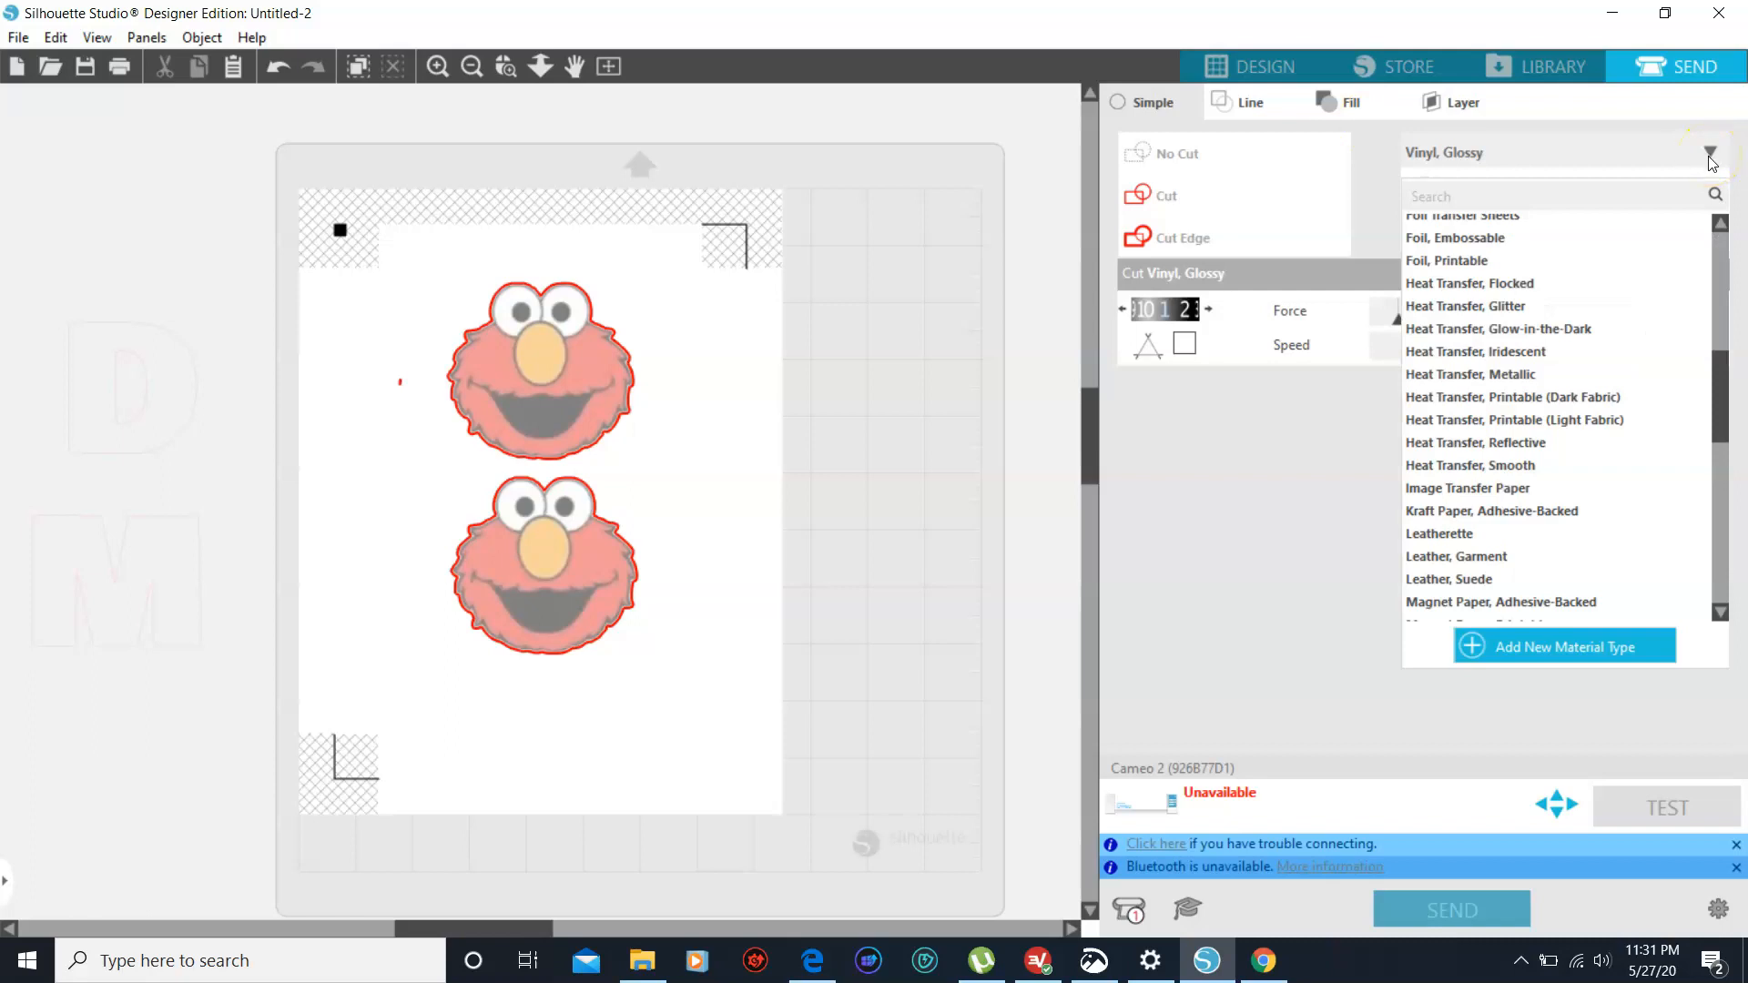
left_click(1581, 424)
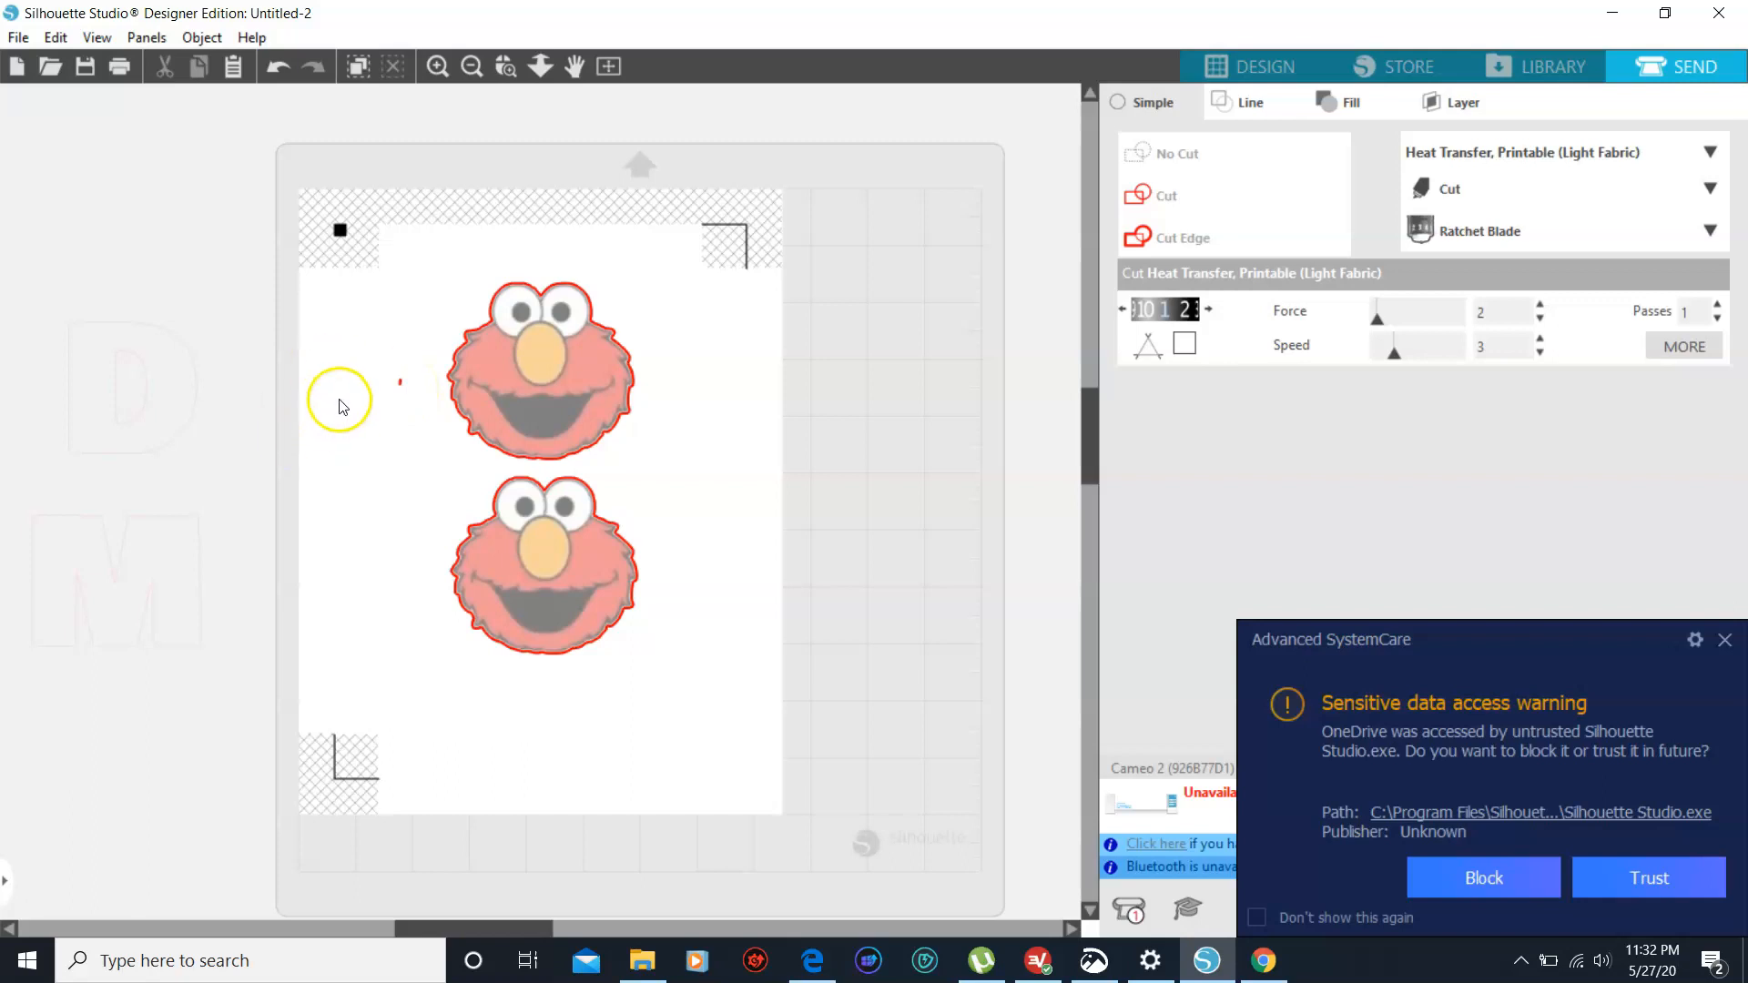
left_click(1725, 641)
- Delete the small stray cut line beside the upper Elmo face in the design
left_click(1206, 65)
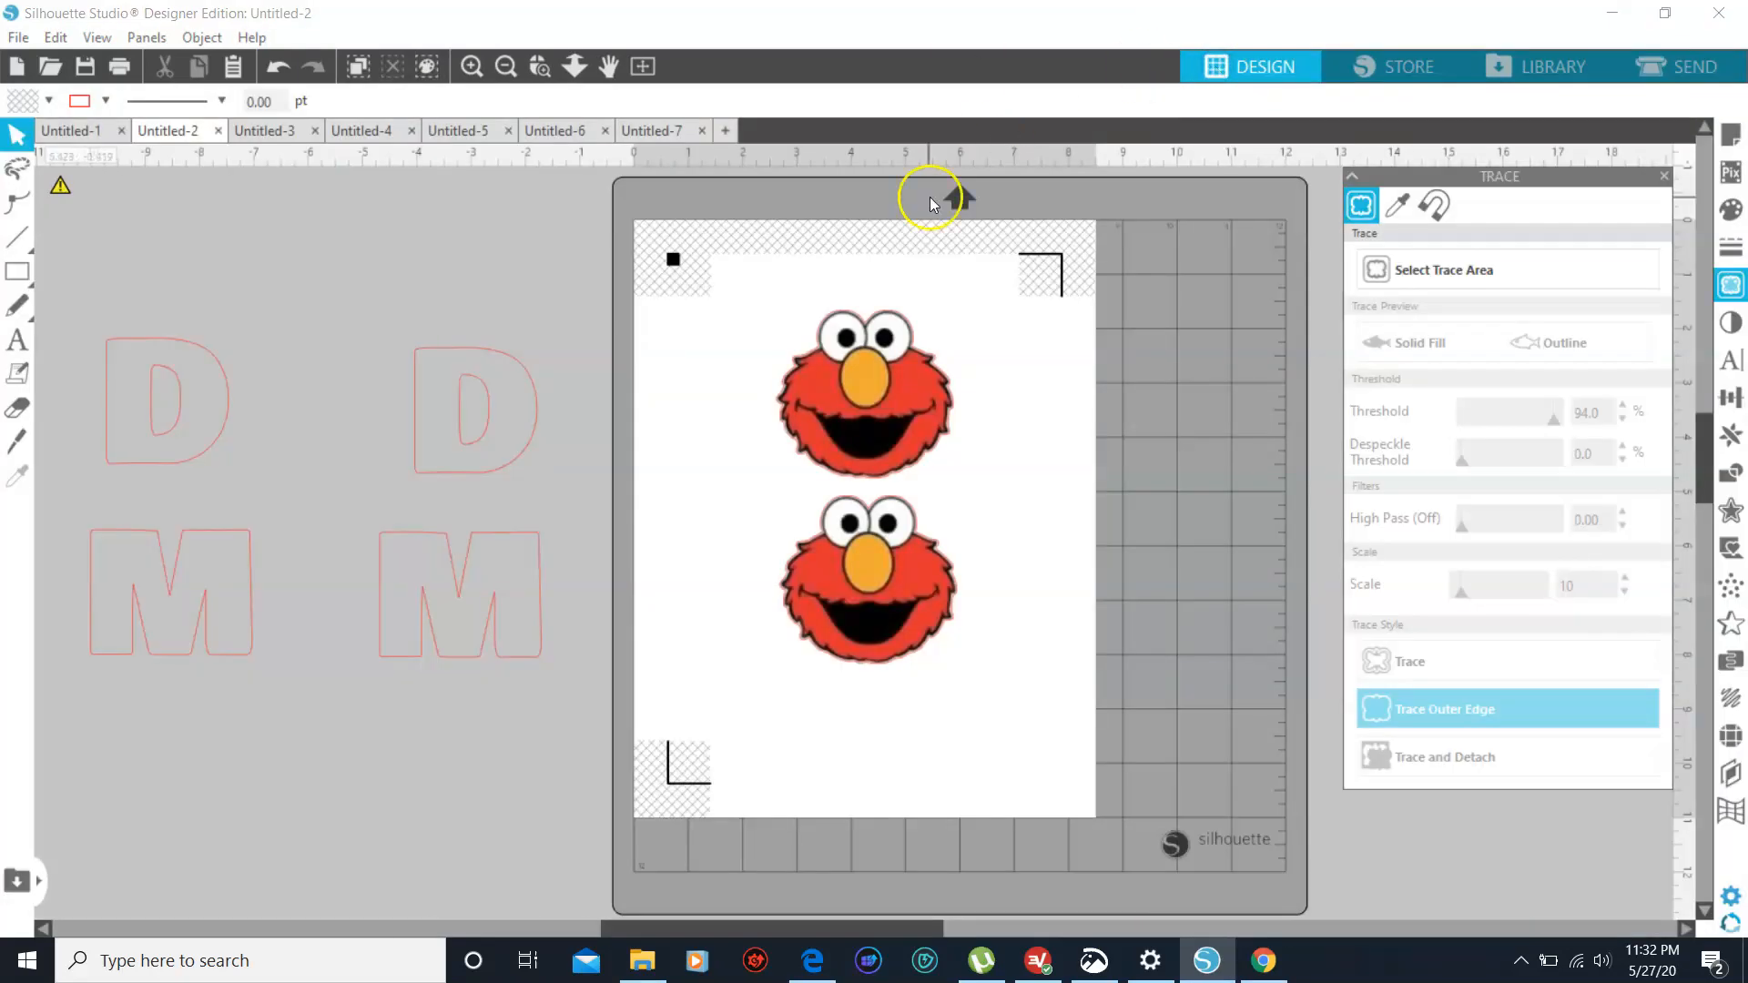
left_click(749, 423)
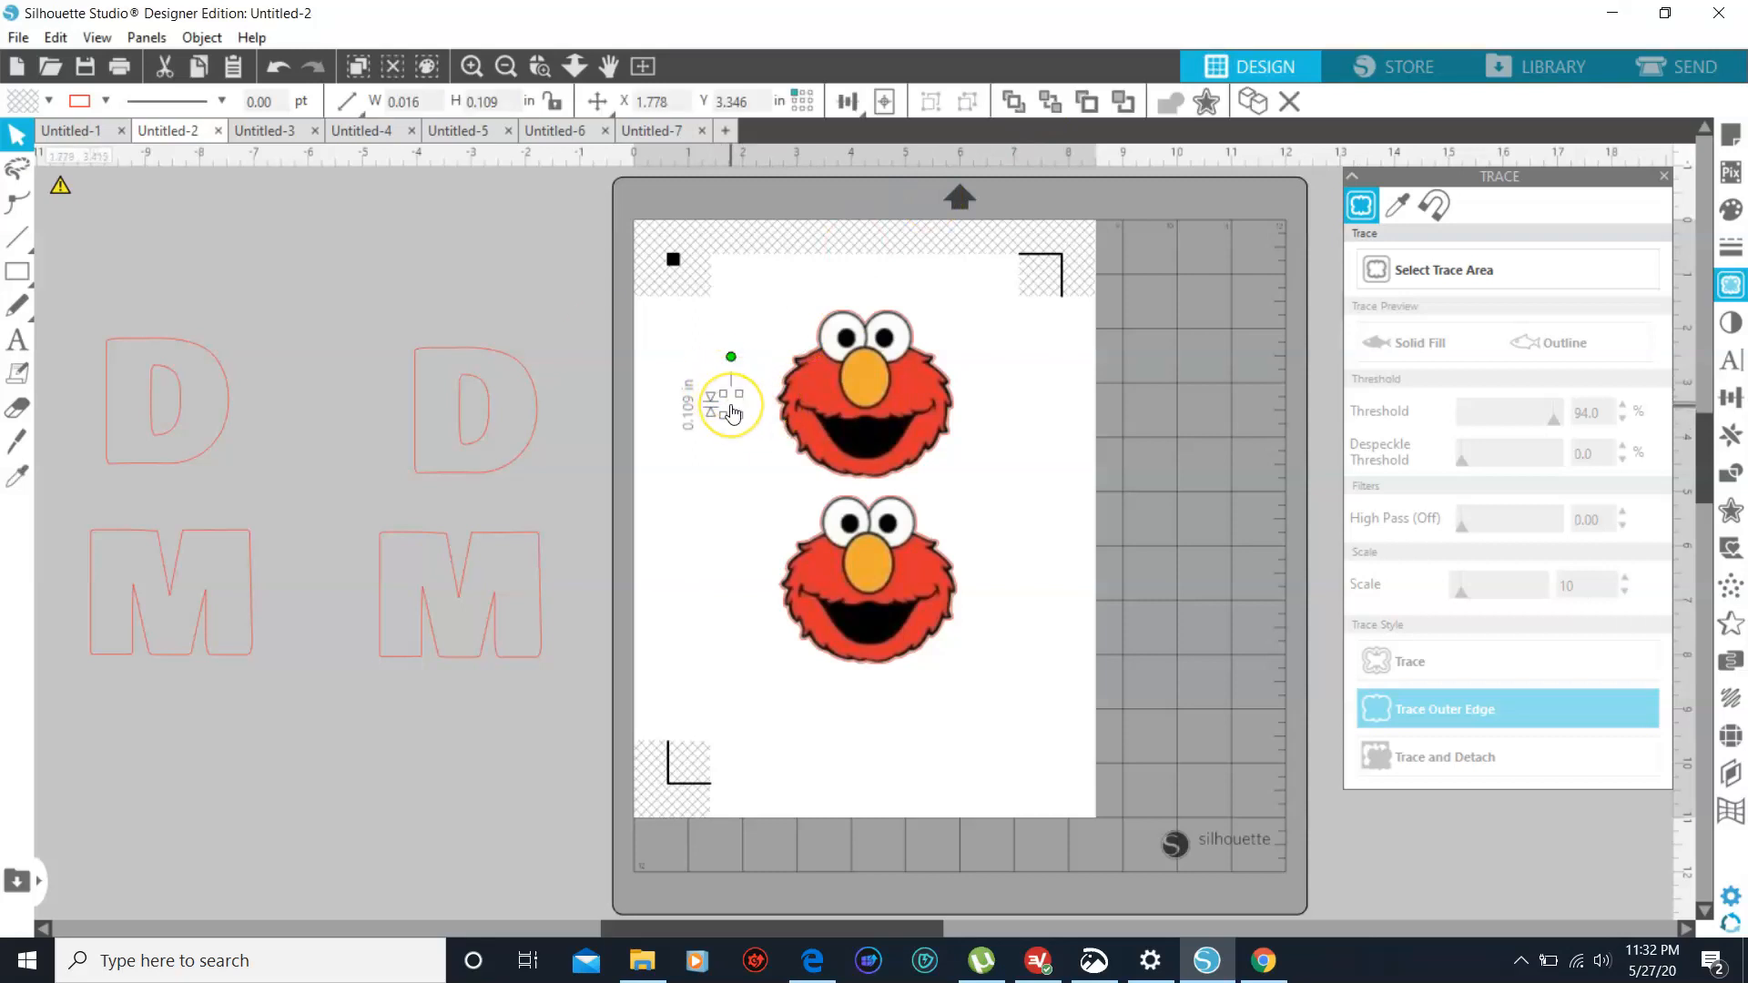
left_click(733, 414)
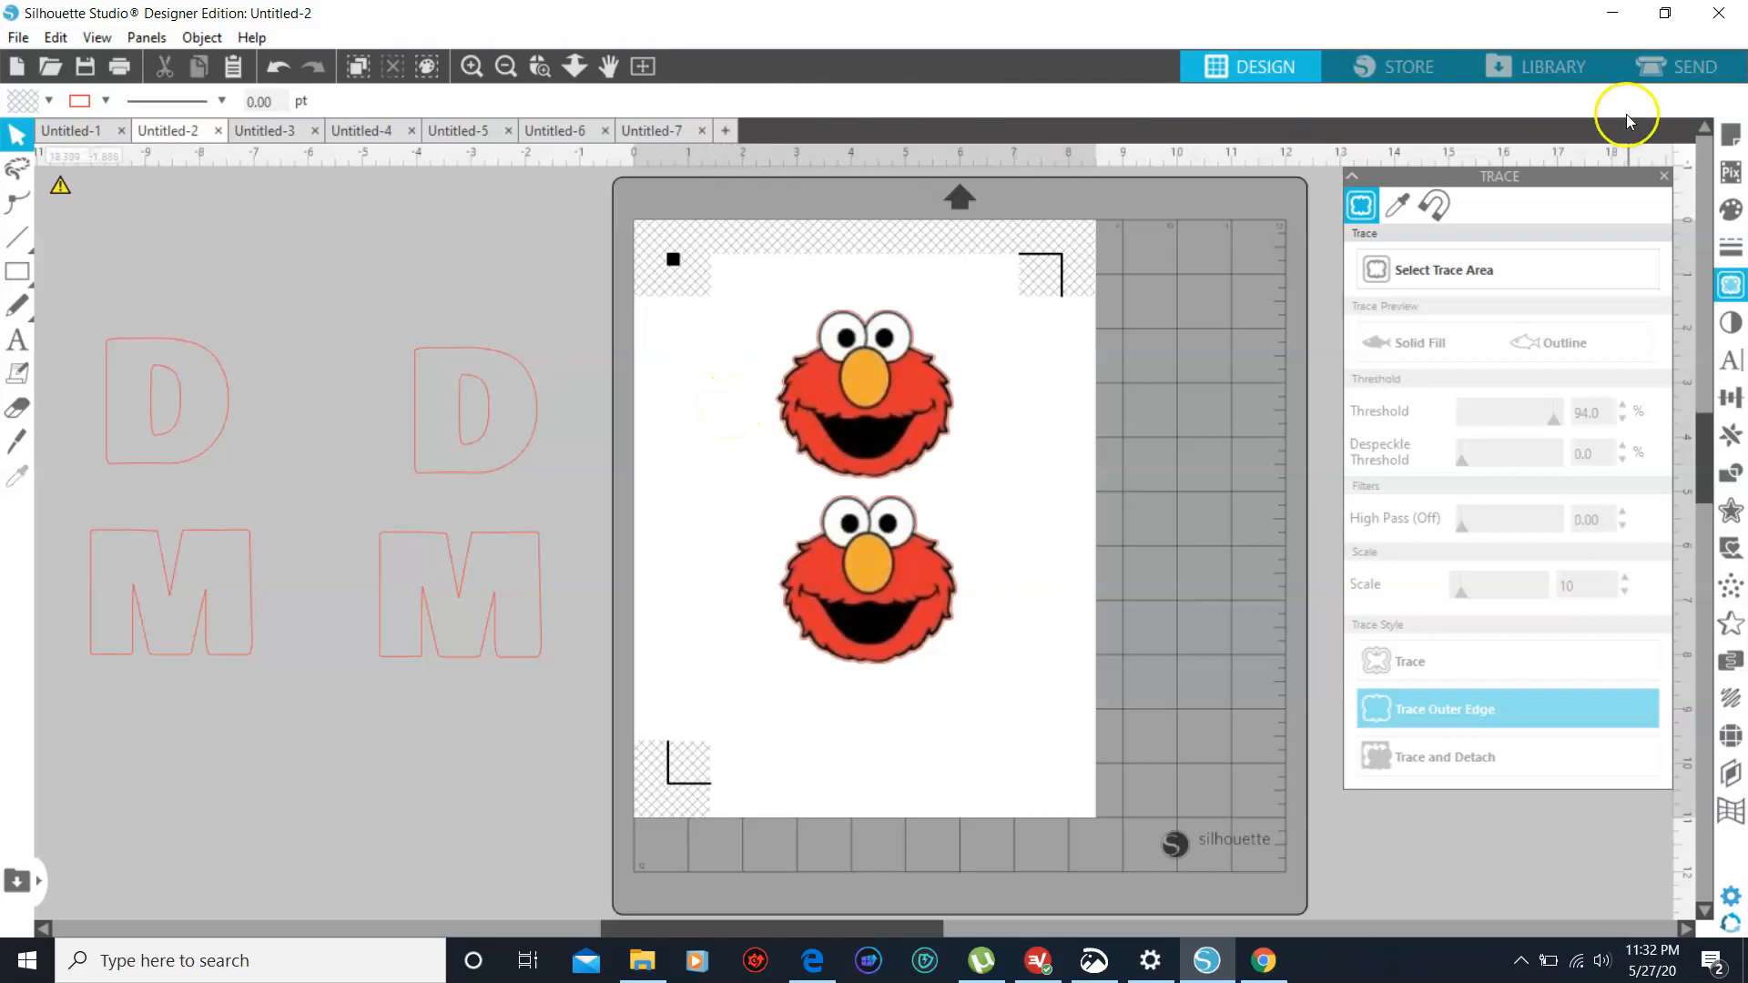
- Set the cutting force for the printable heat transfer material to 4
left_click(1700, 68)
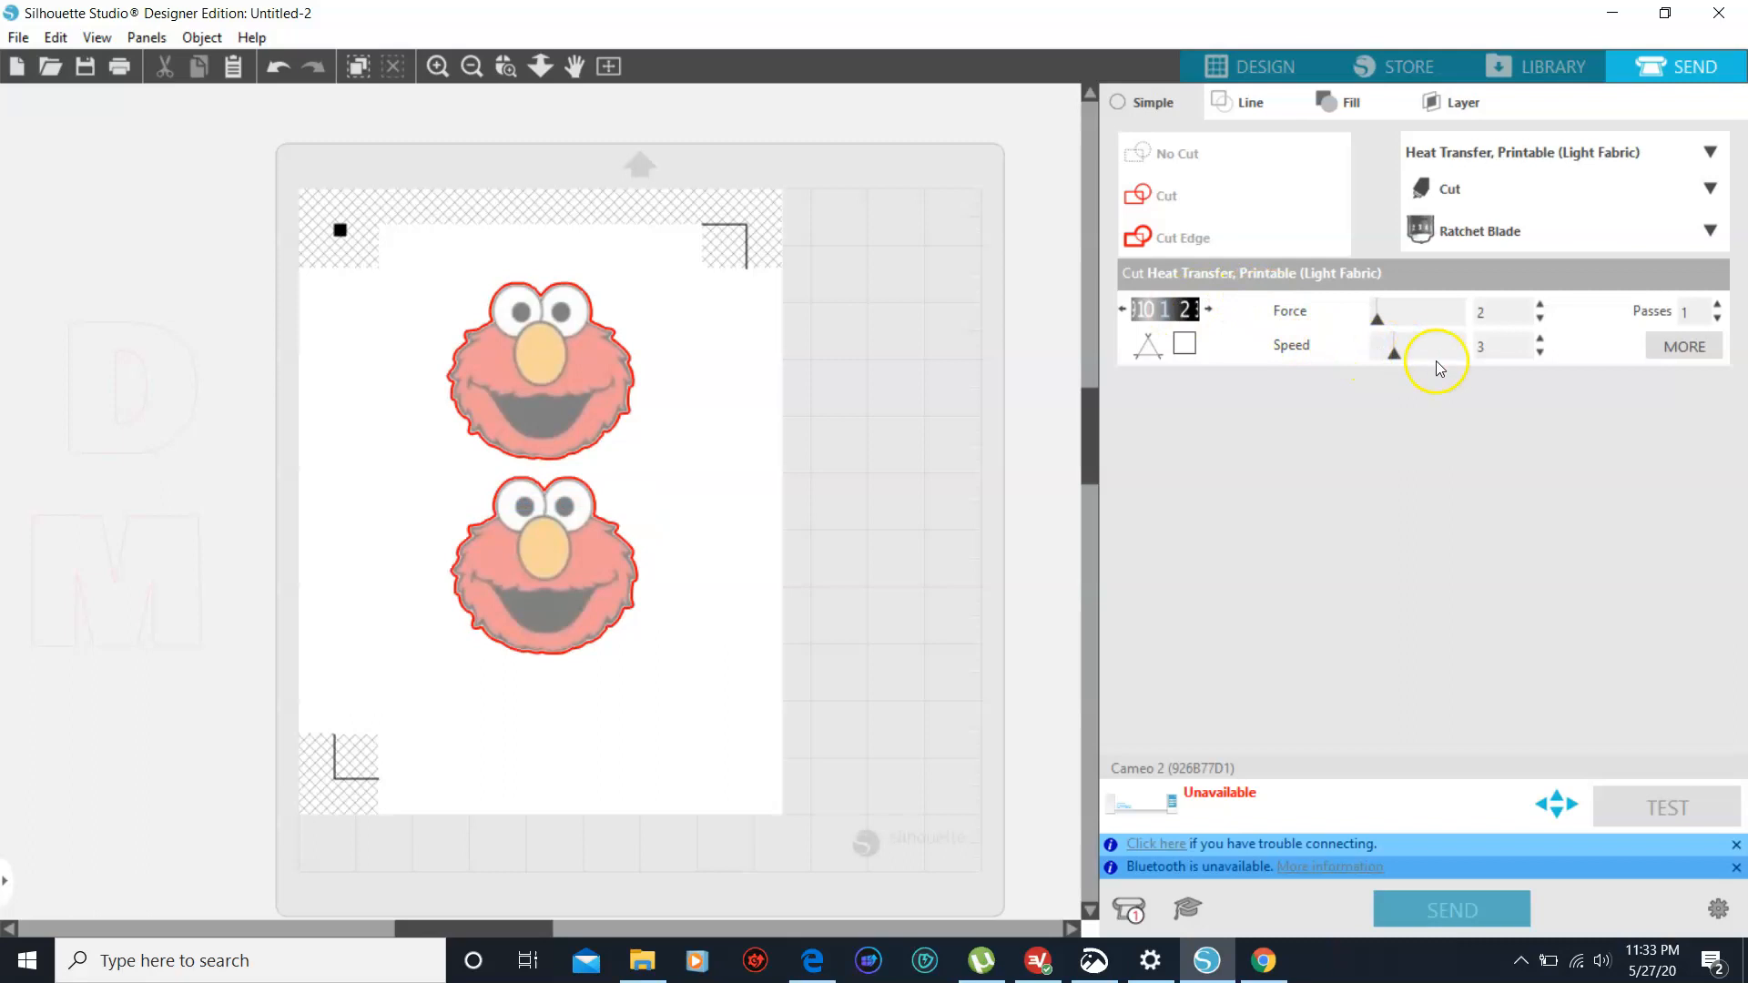
left_click(1539, 307)
left_click(1539, 307)
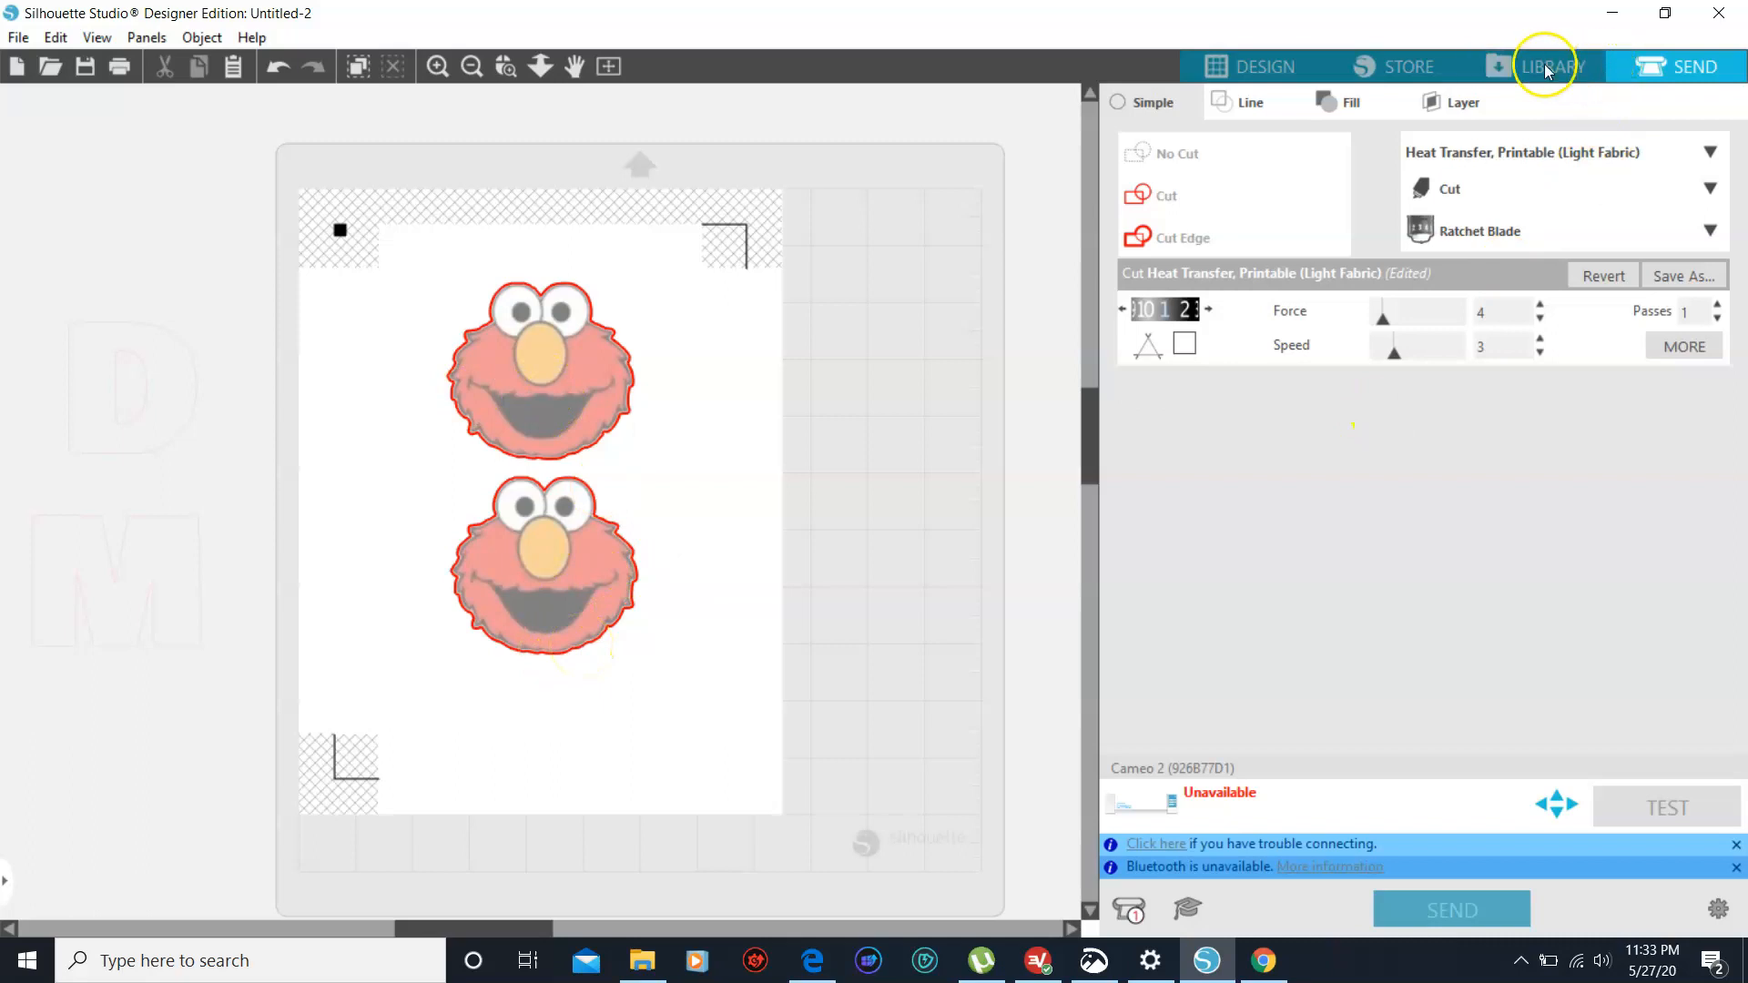
- Group the two Elmo images in the design and move them off the page, over the D and M outlines
left_click(1267, 68)
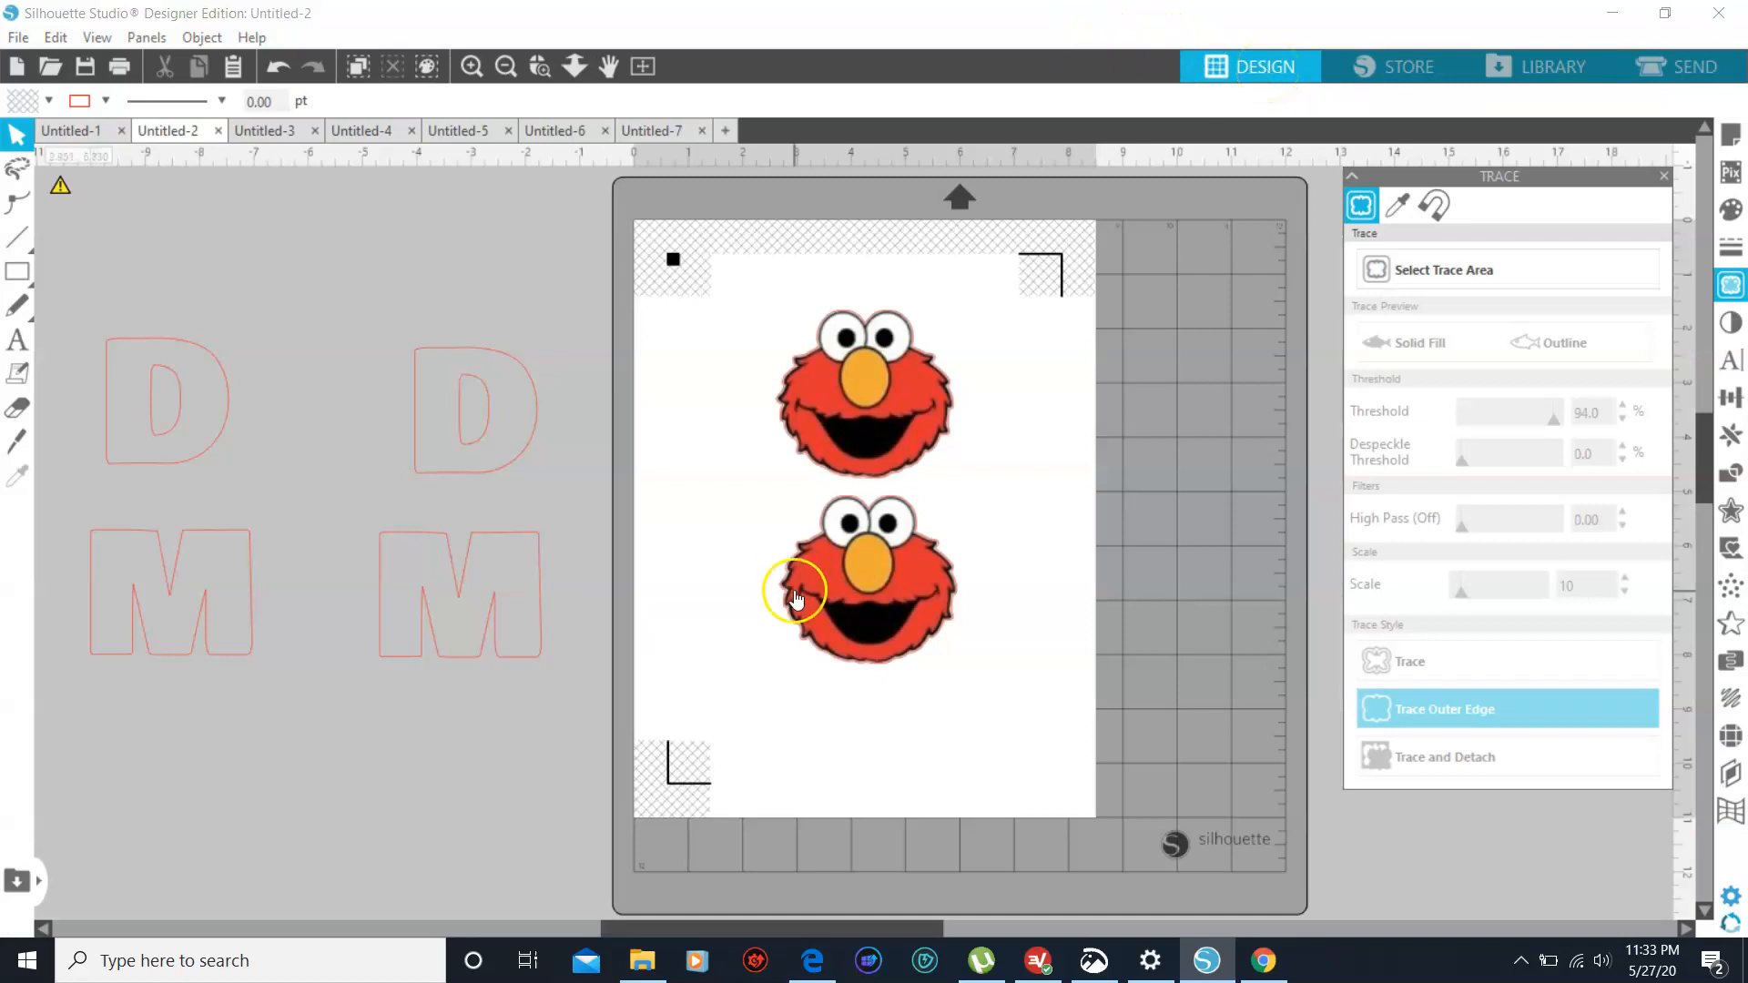
left_click(906, 455)
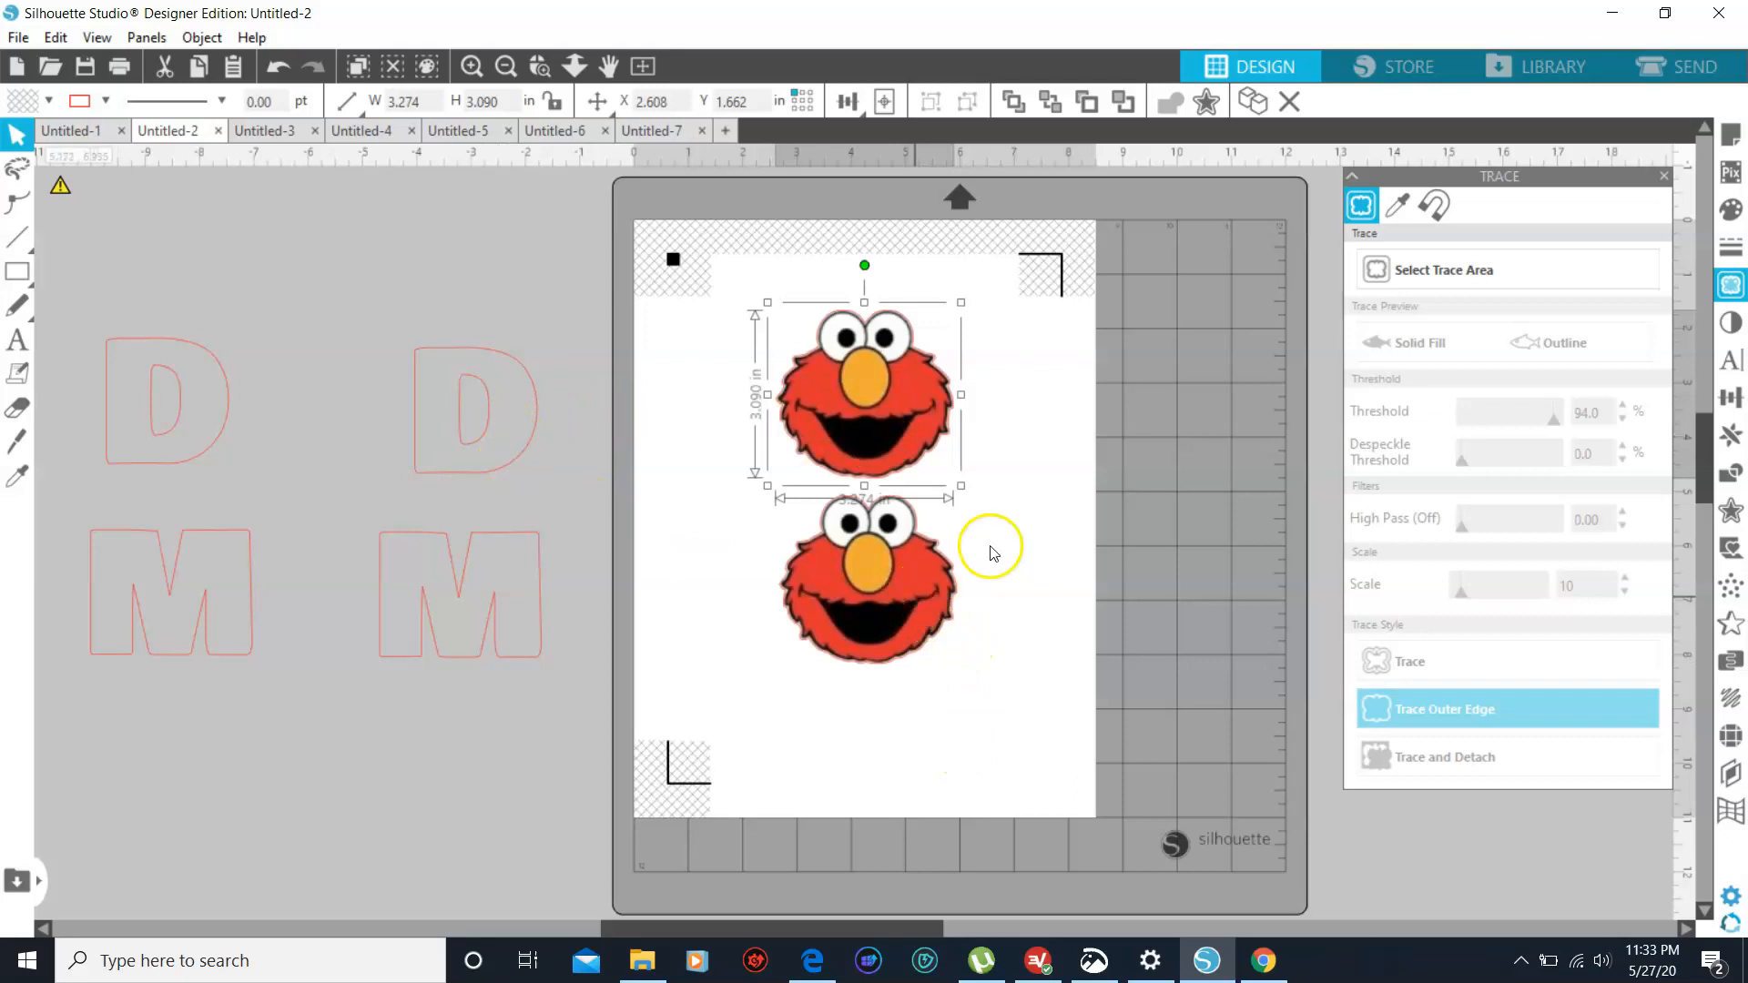
left_click(897, 617, "shift")
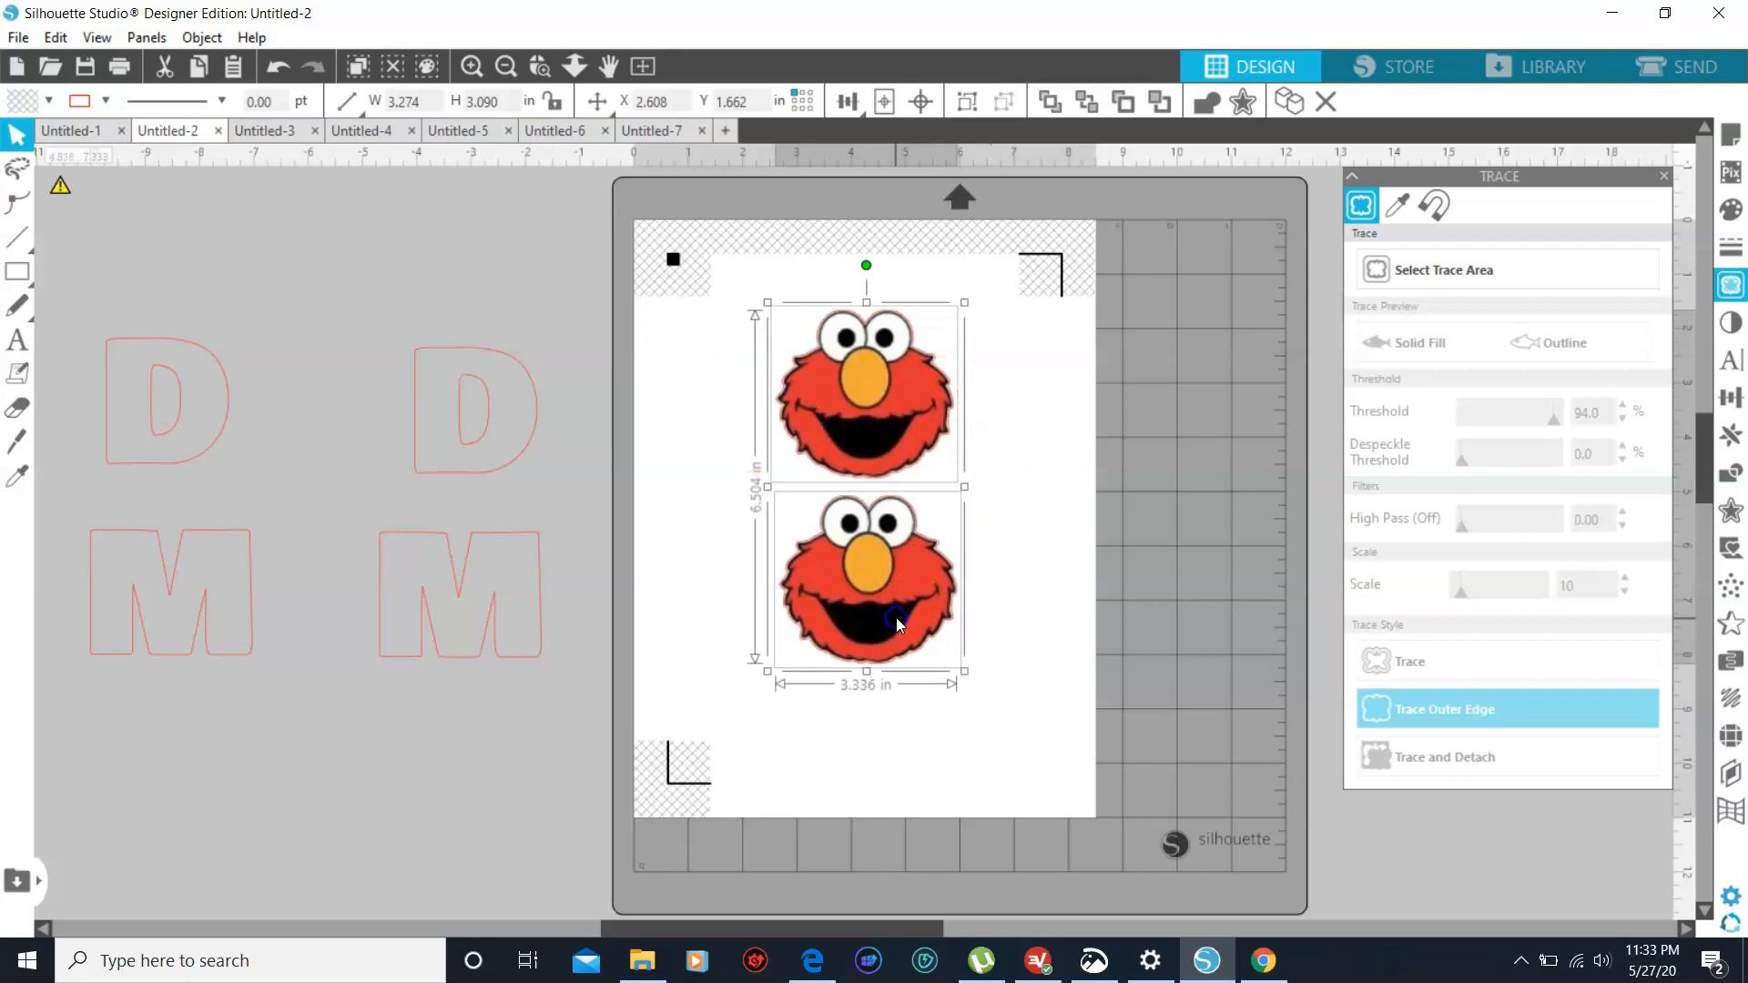
right_click(896, 617)
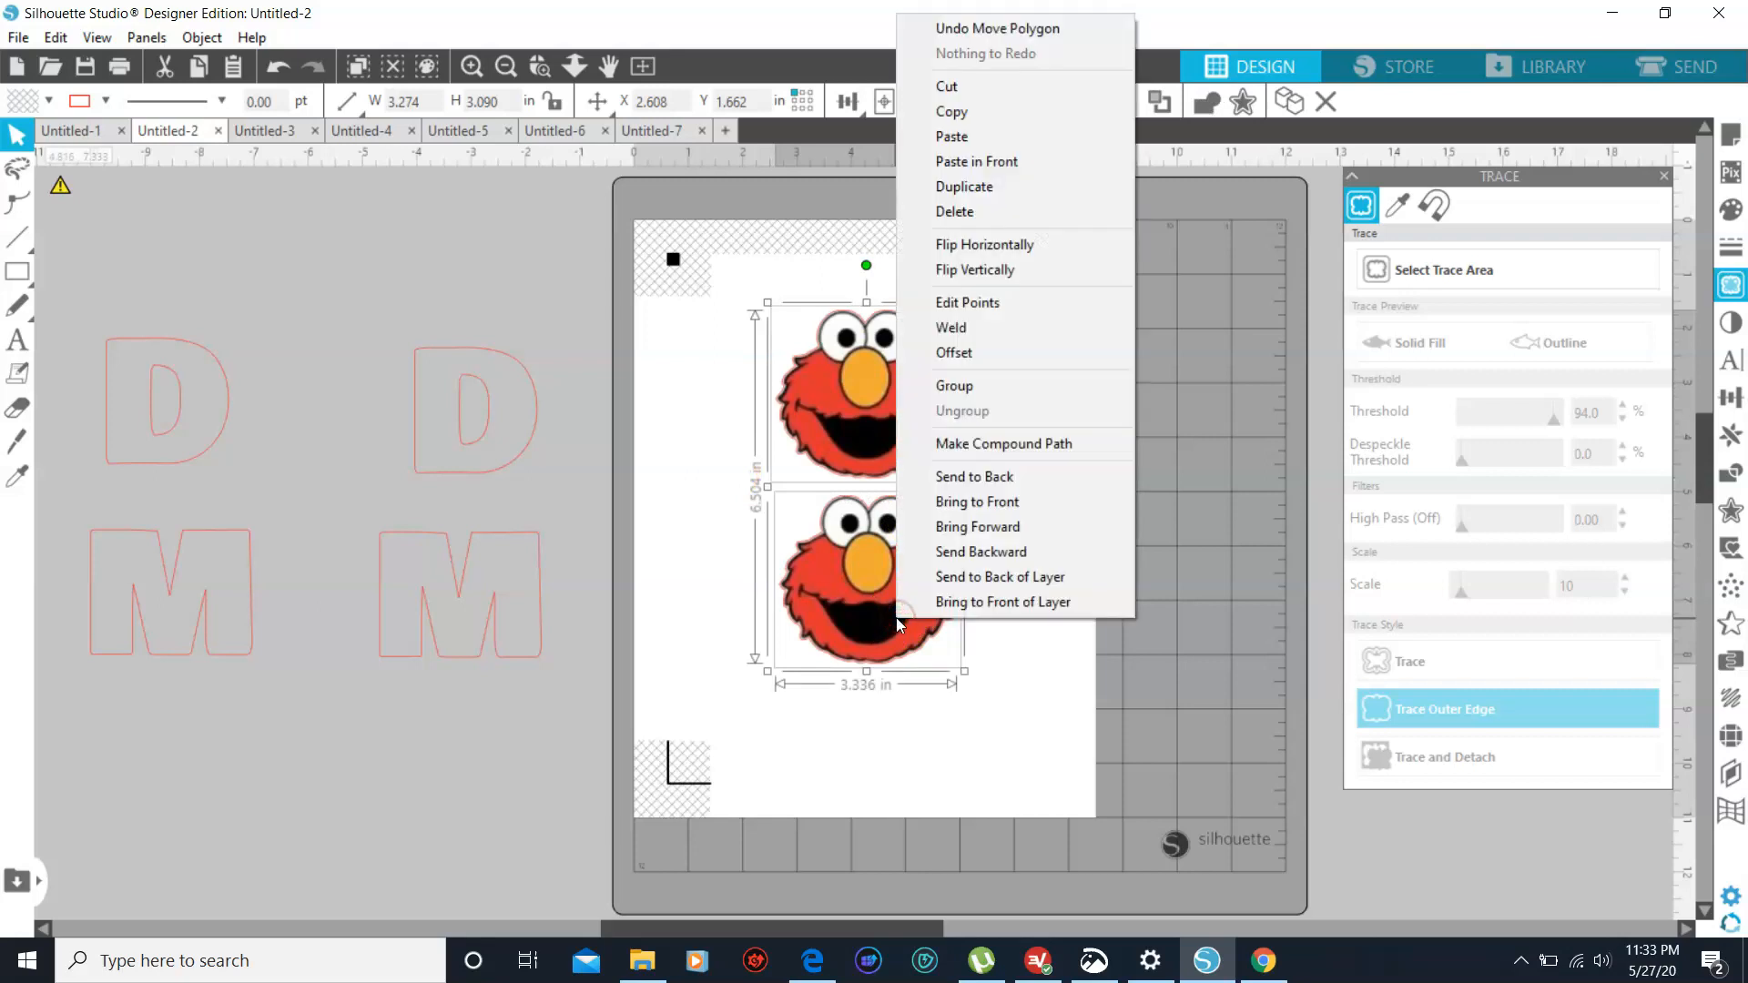
left_click(1007, 386)
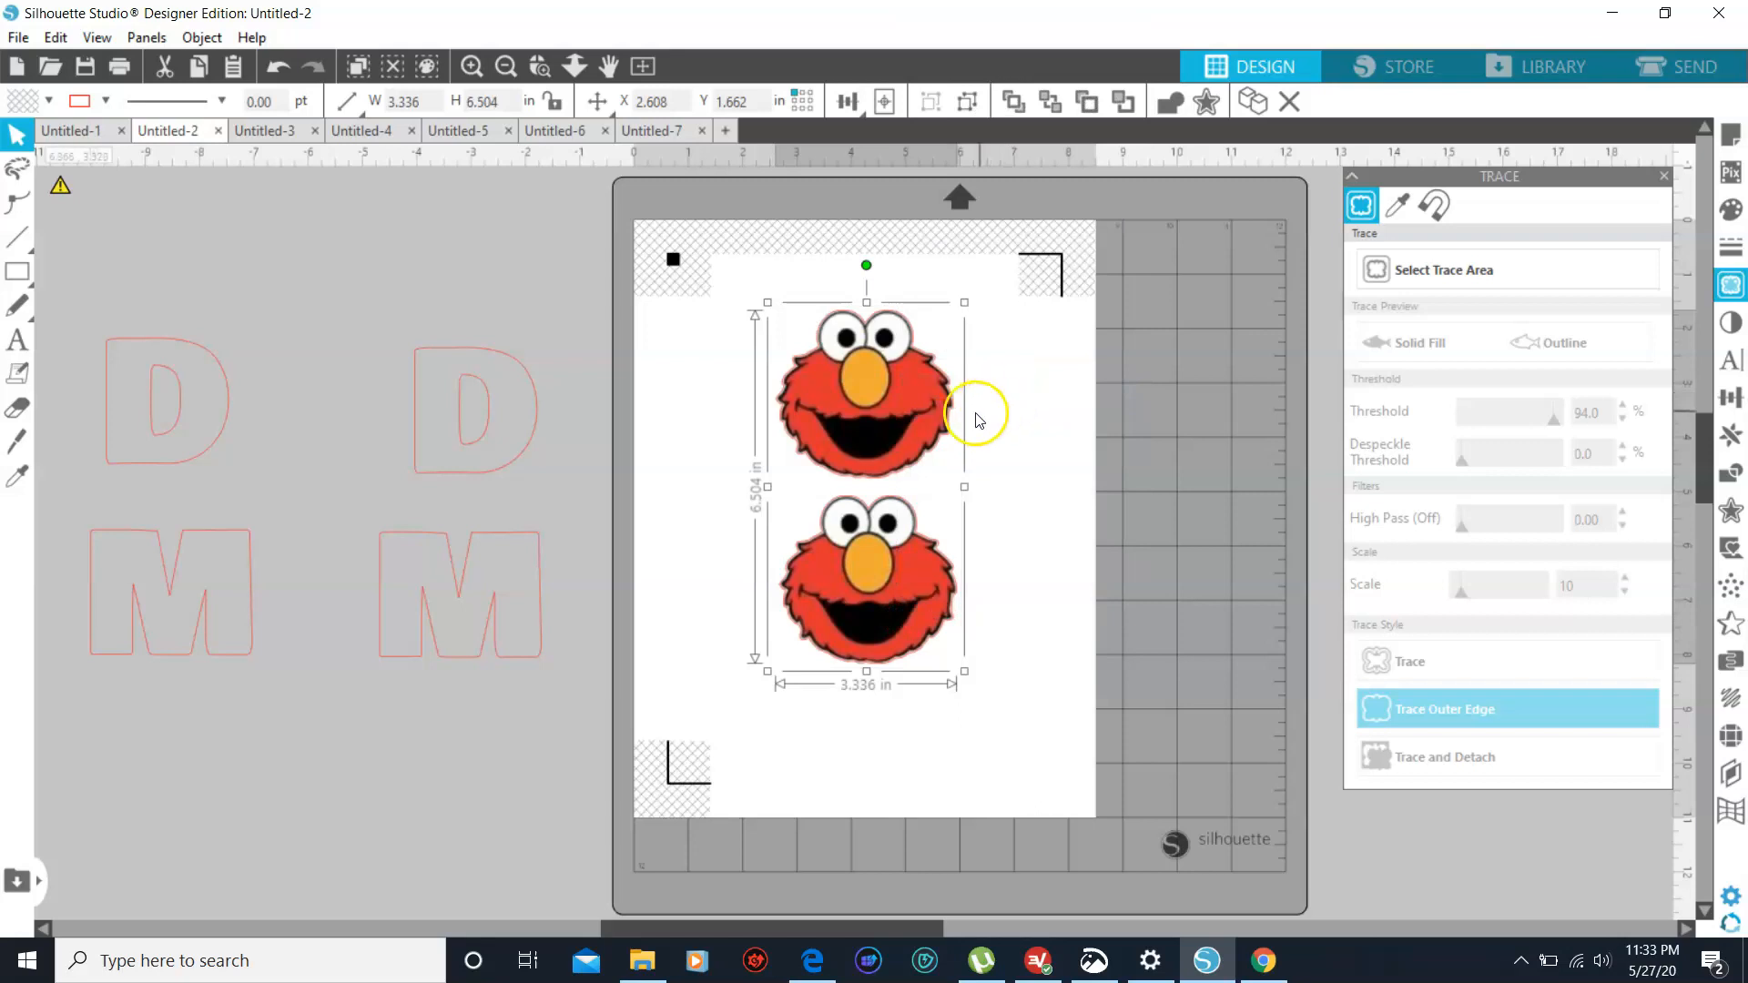
mouse_move(918, 439)
left_mouse_down()
mouse_move(435, 373)
mouse_move(379, 382)
left_mouse_up()
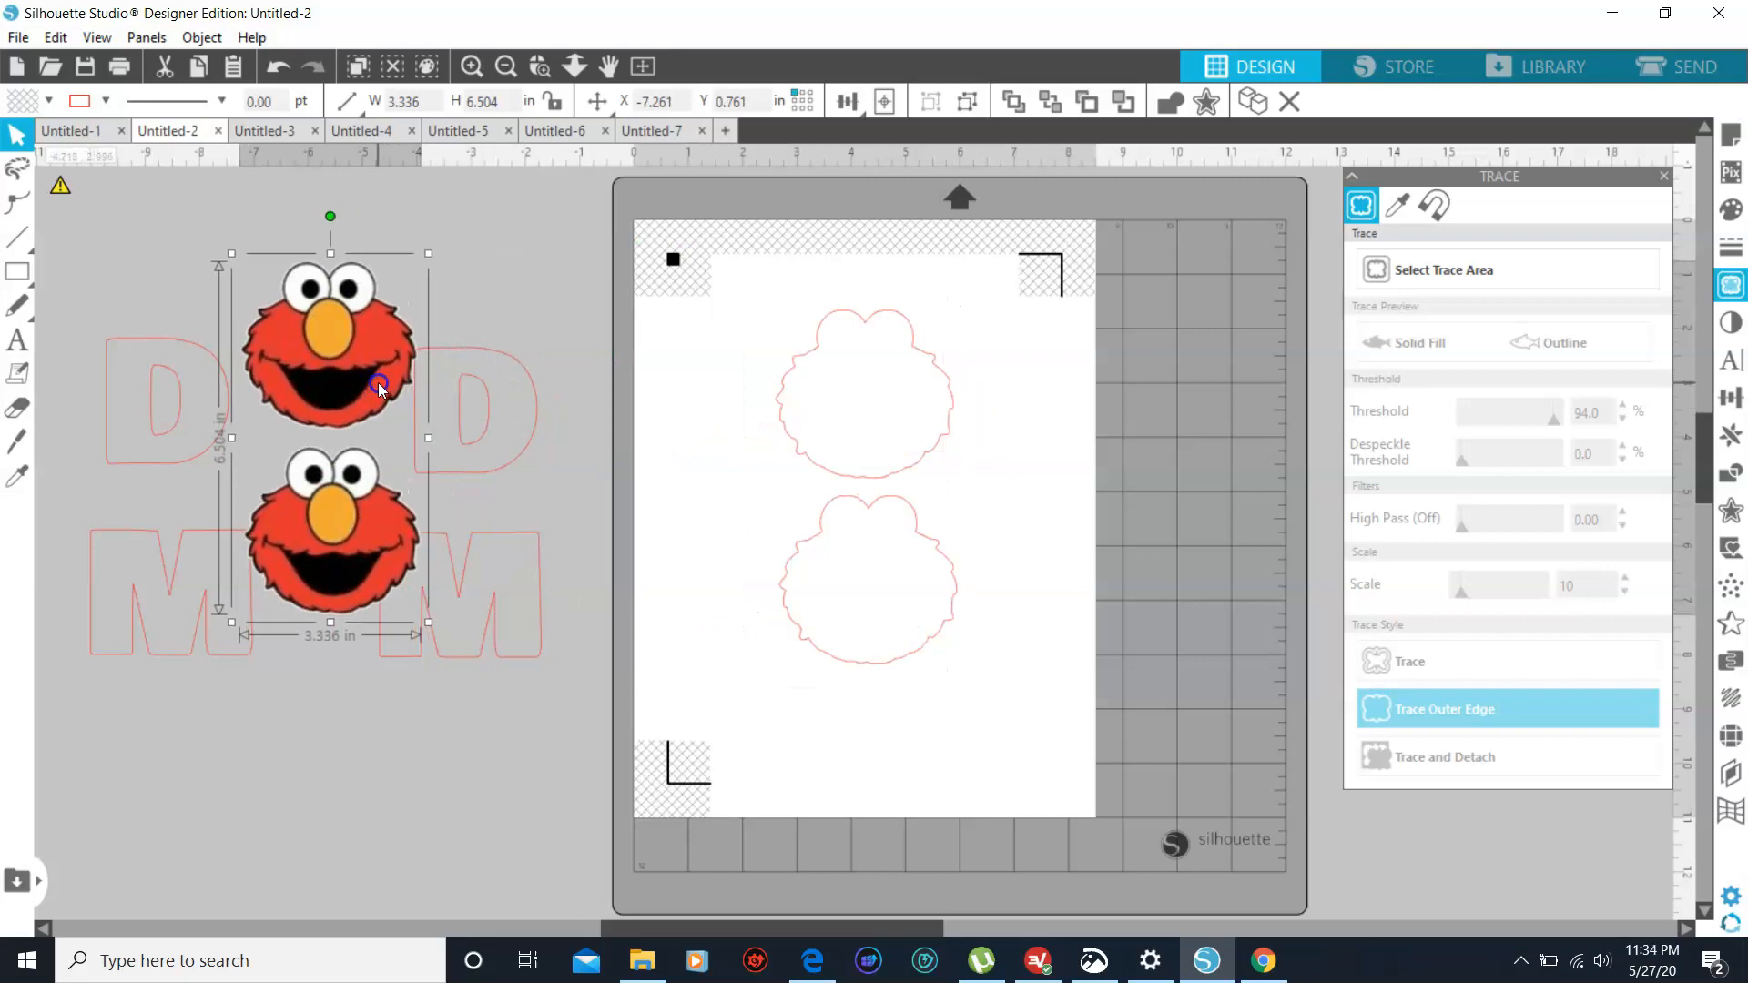
- Move the two Elmo cut outlines off the page so they line up with the Elmo images
left_click(861, 316)
left_click(860, 316)
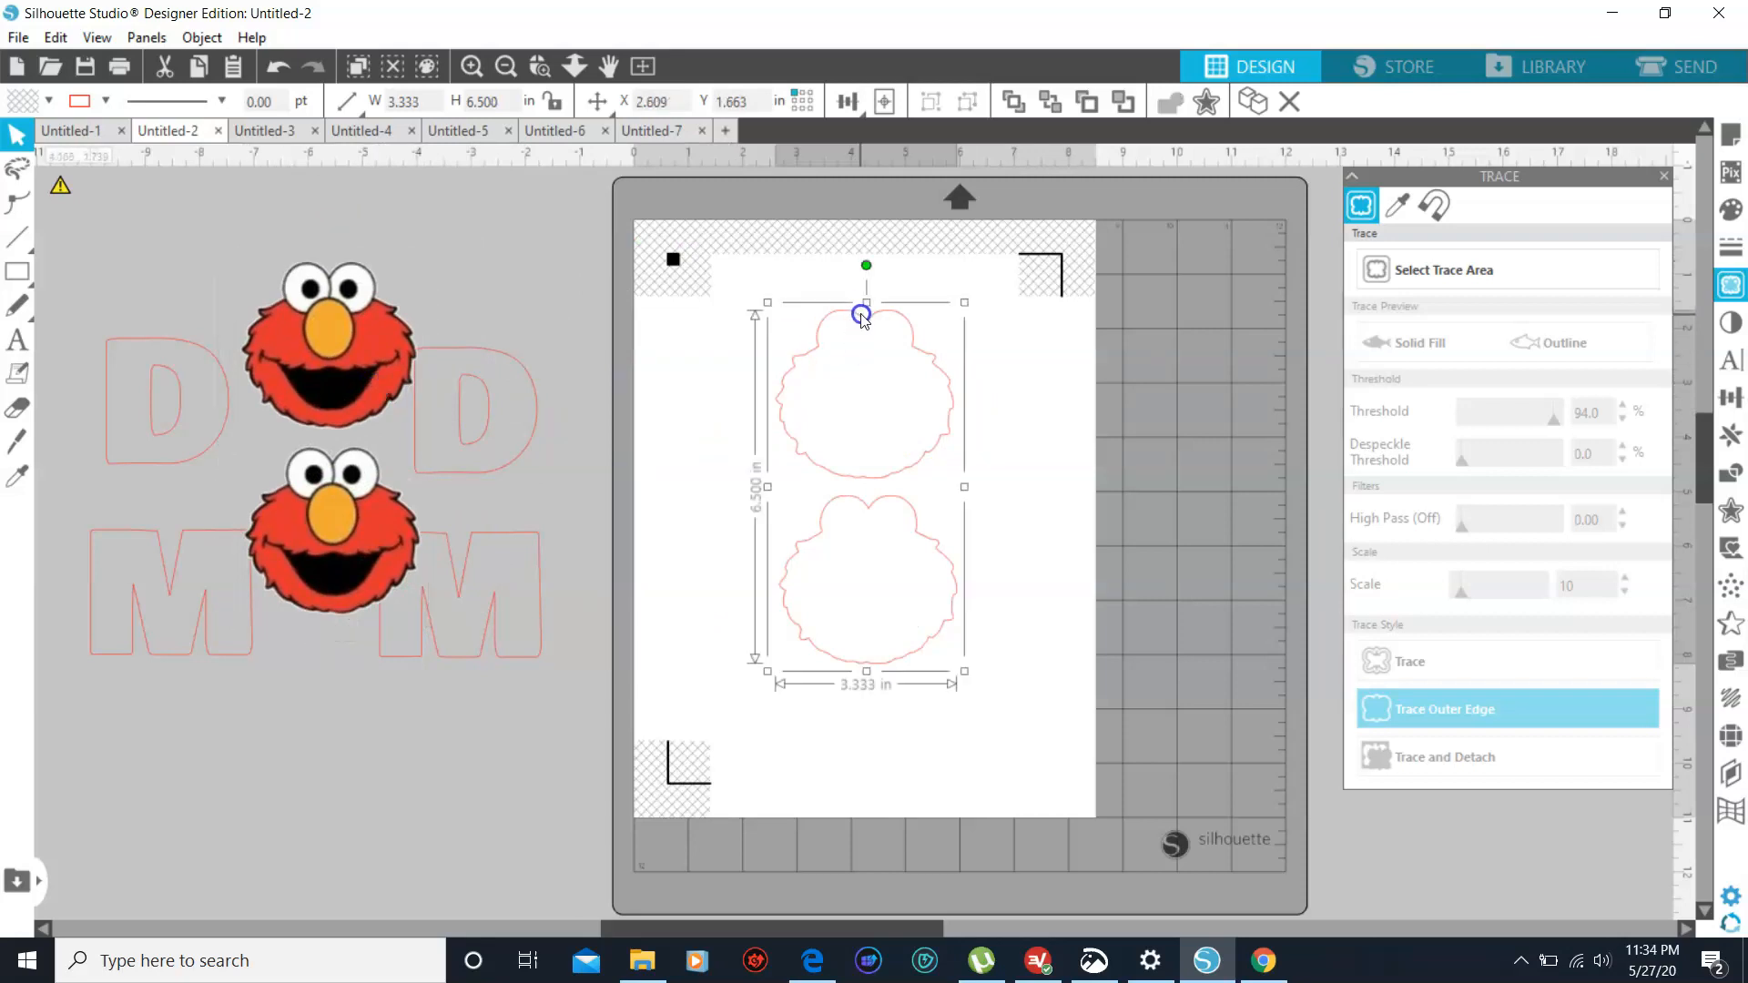
left_click_drag(884, 439, 730, 421)
mouse_move(854, 474)
left_mouse_down()
mouse_move(390, 456)
mouse_move(319, 423)
left_mouse_up()
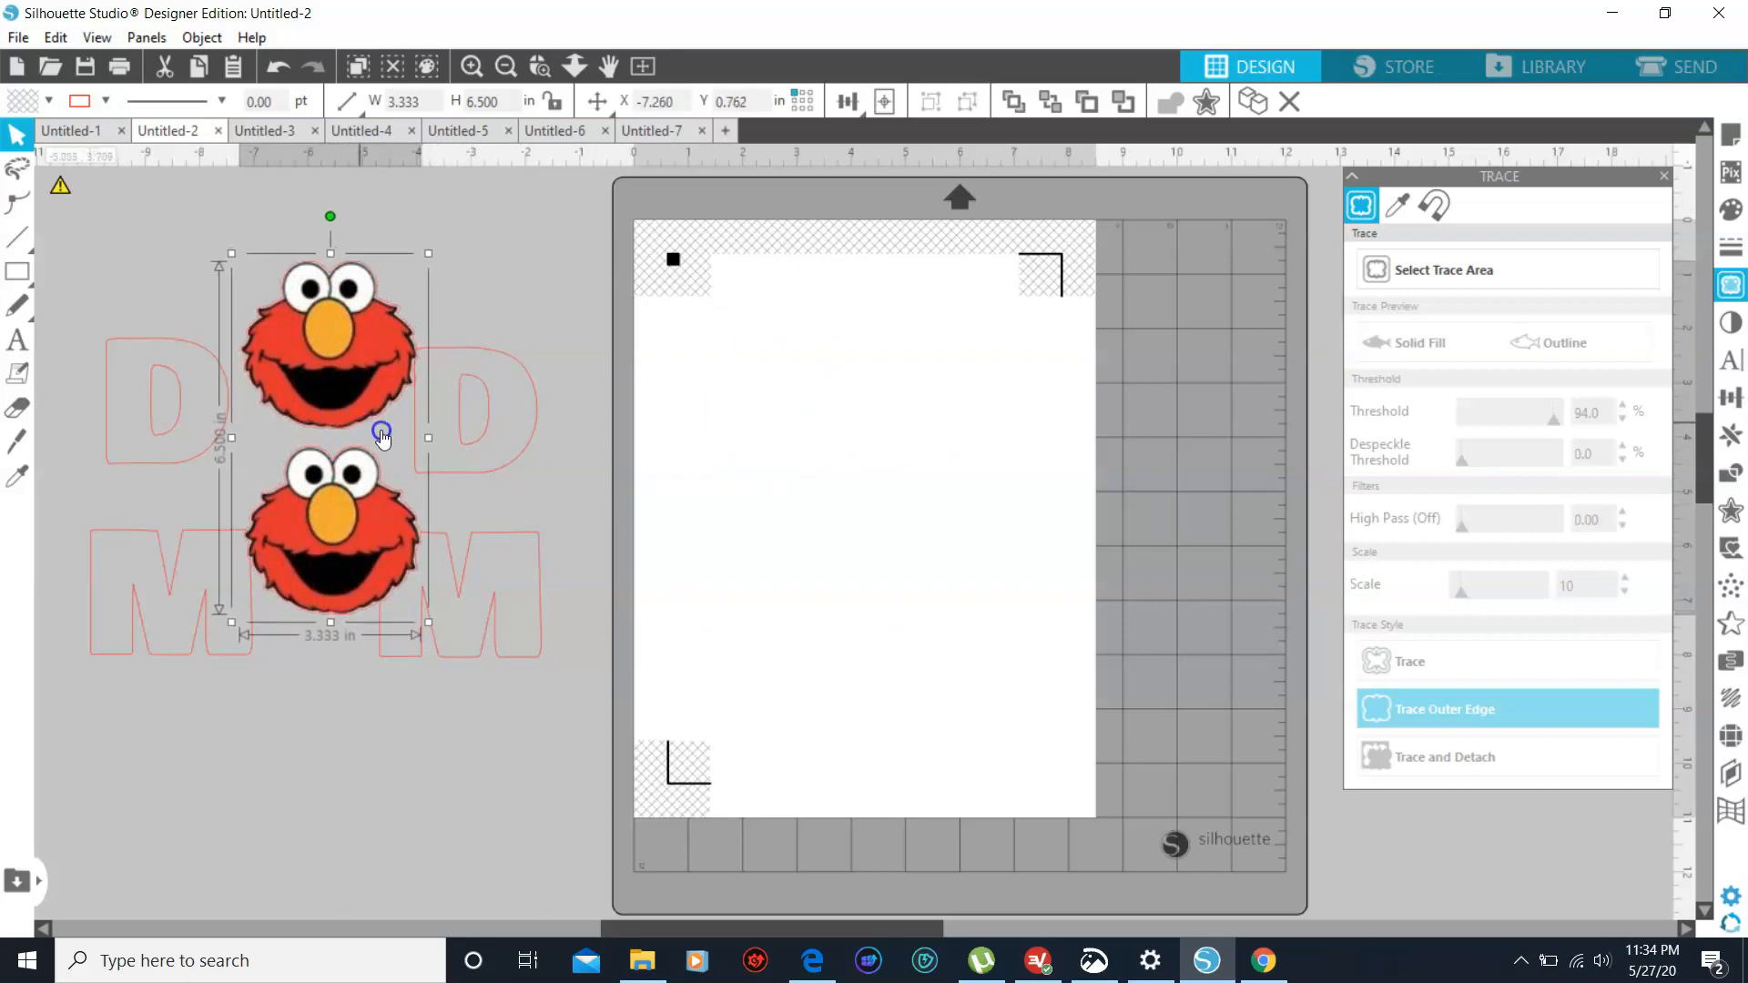
- Move the D and M letter outlines from the workspace onto the page
left_click_drag(477, 398, 1036, 397)
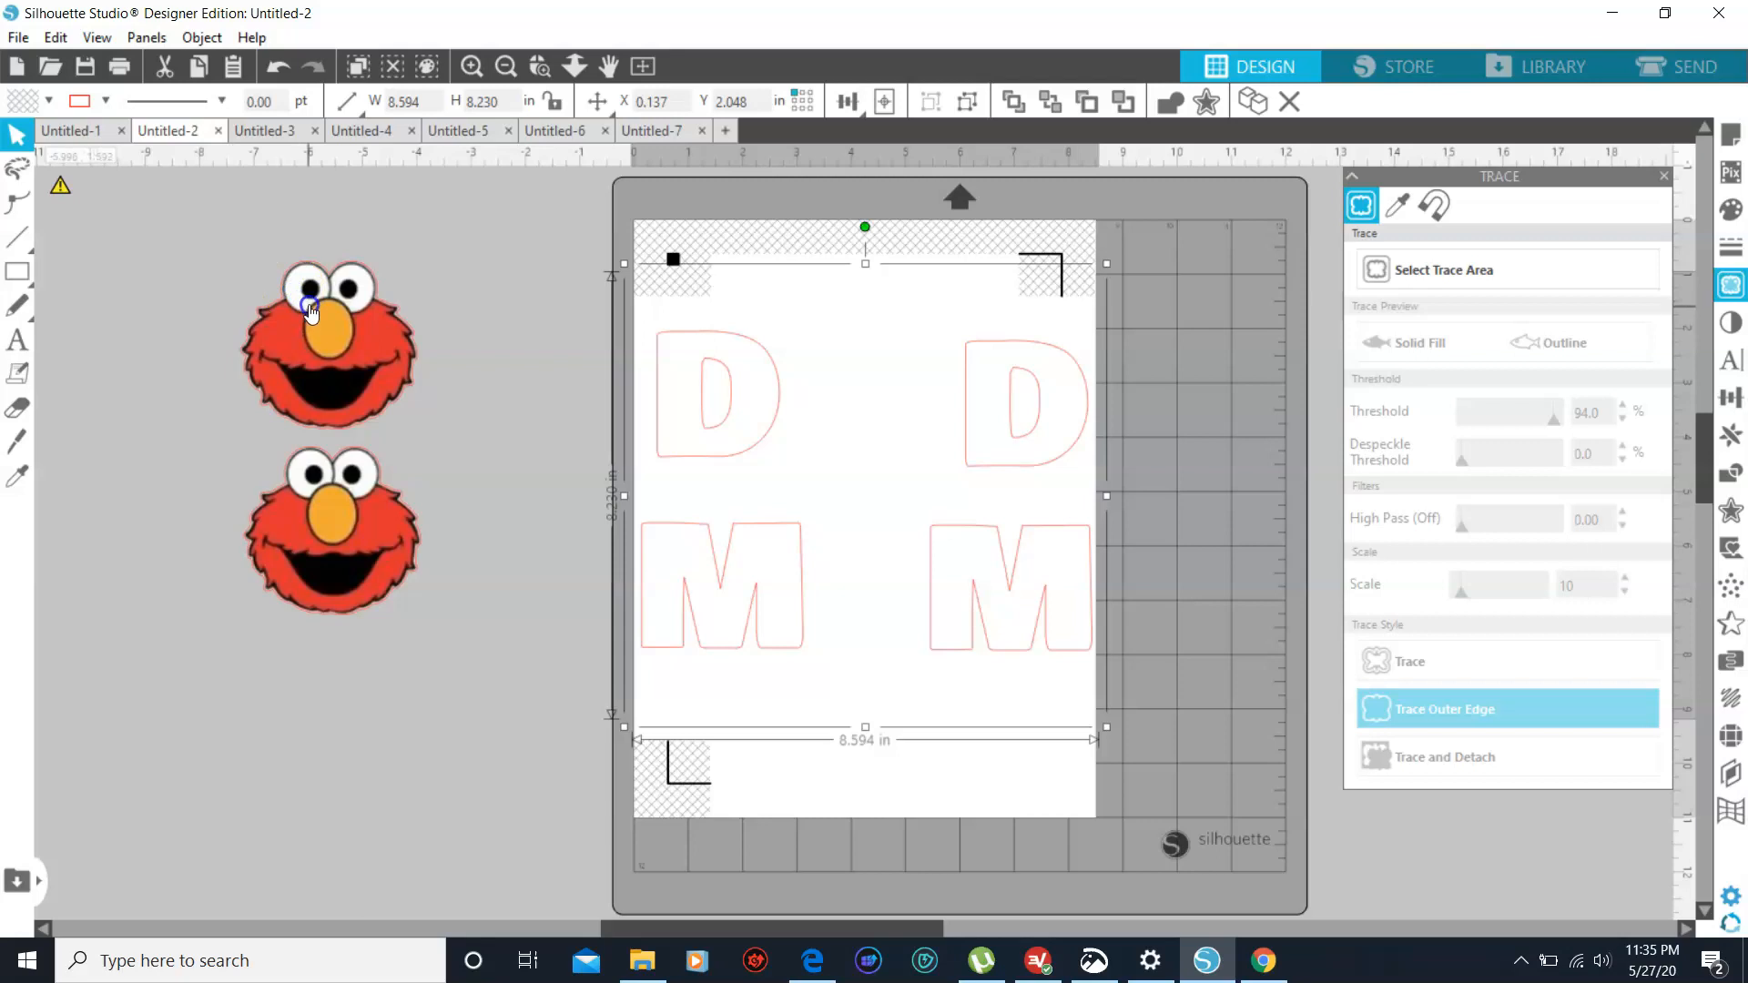
left_click(490, 341)
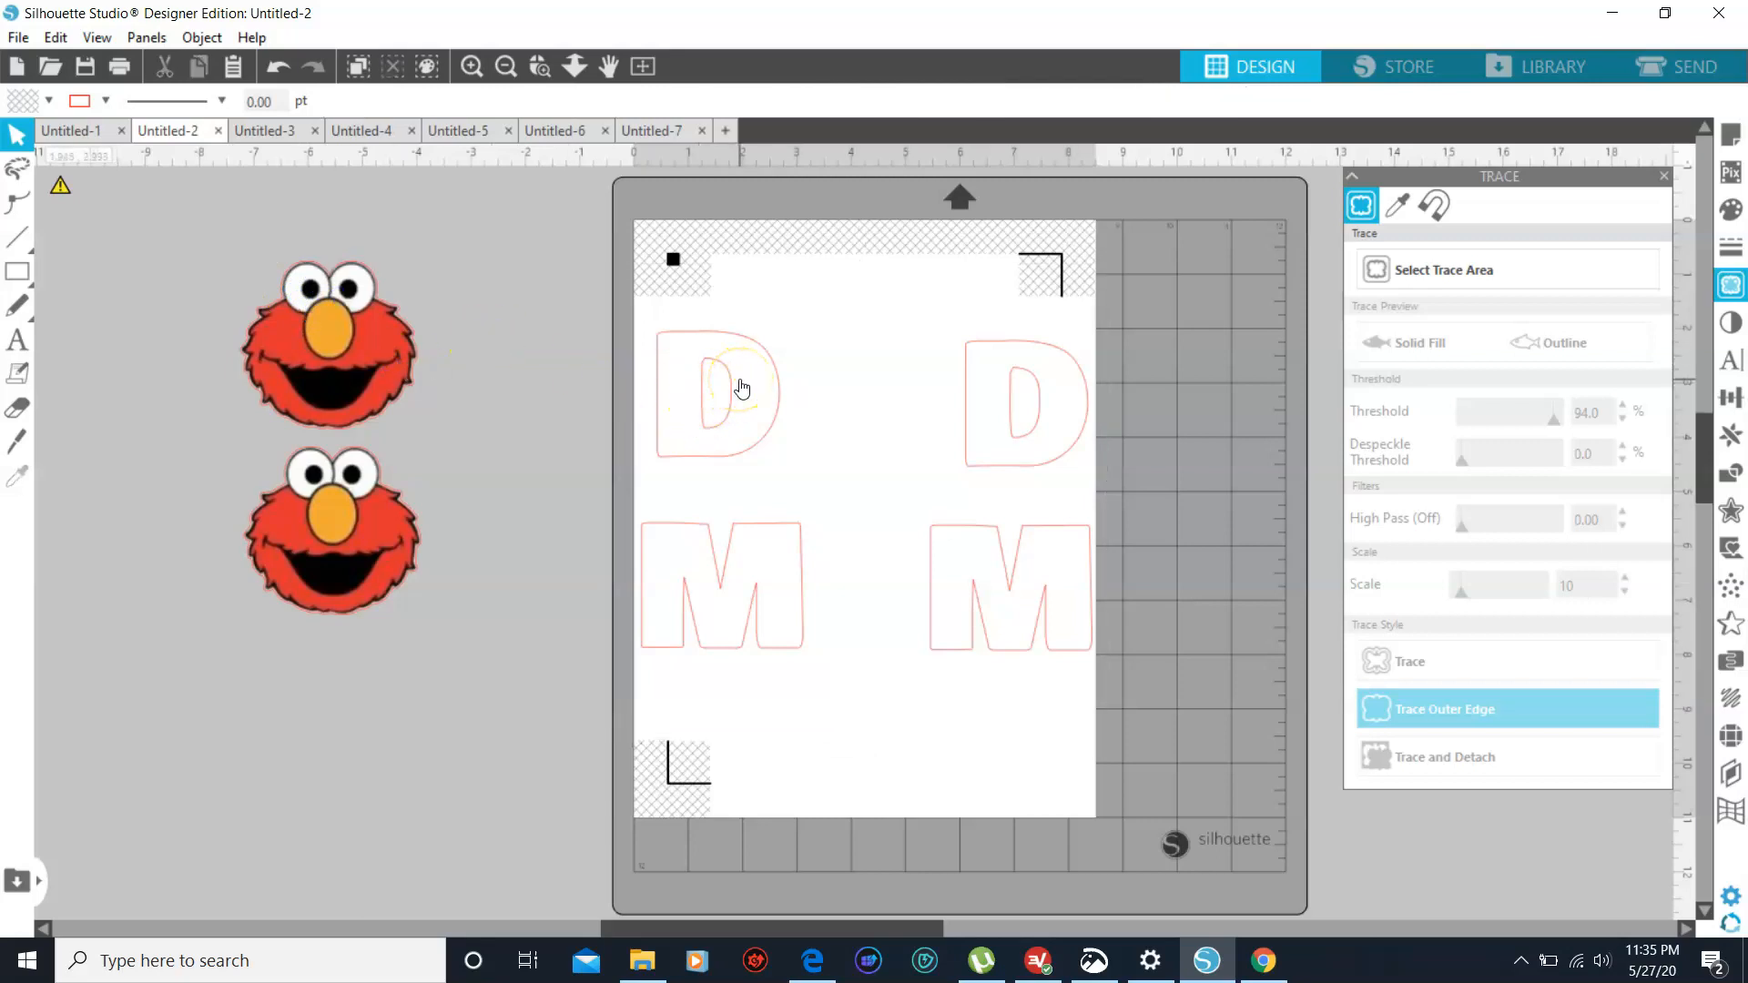
left_click(1018, 391)
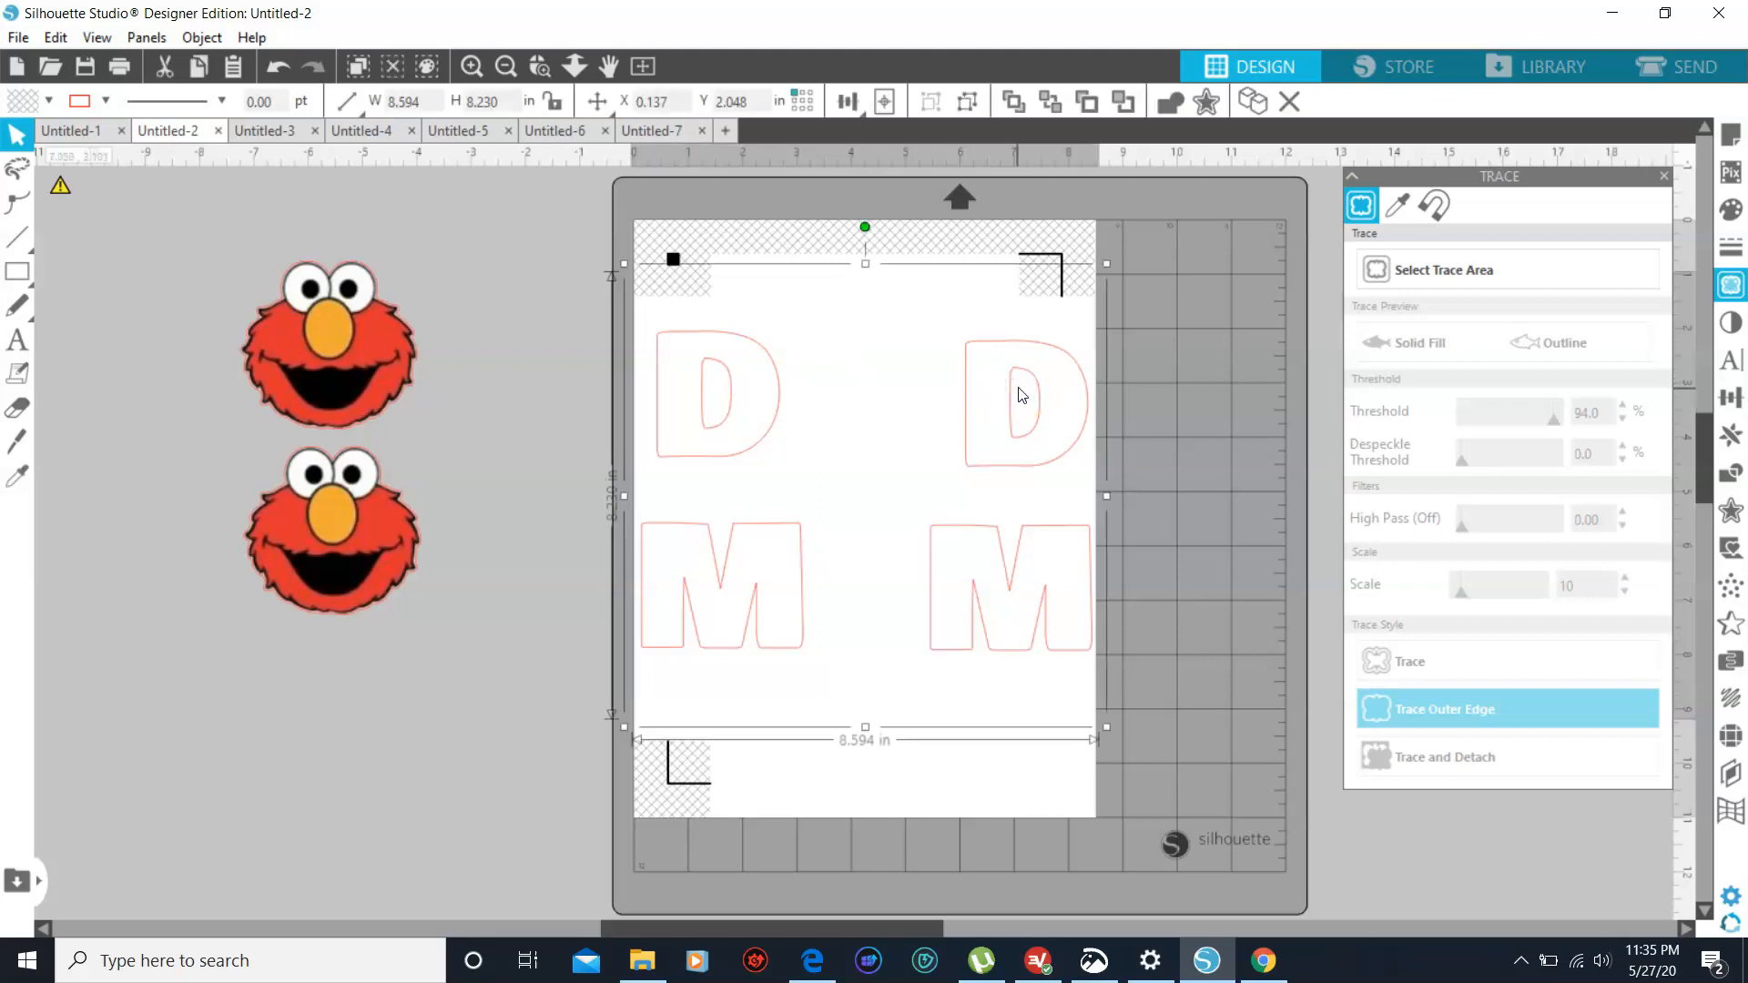
- Turn off the registration marks for the page and deselect the letters
left_click(113, 44)
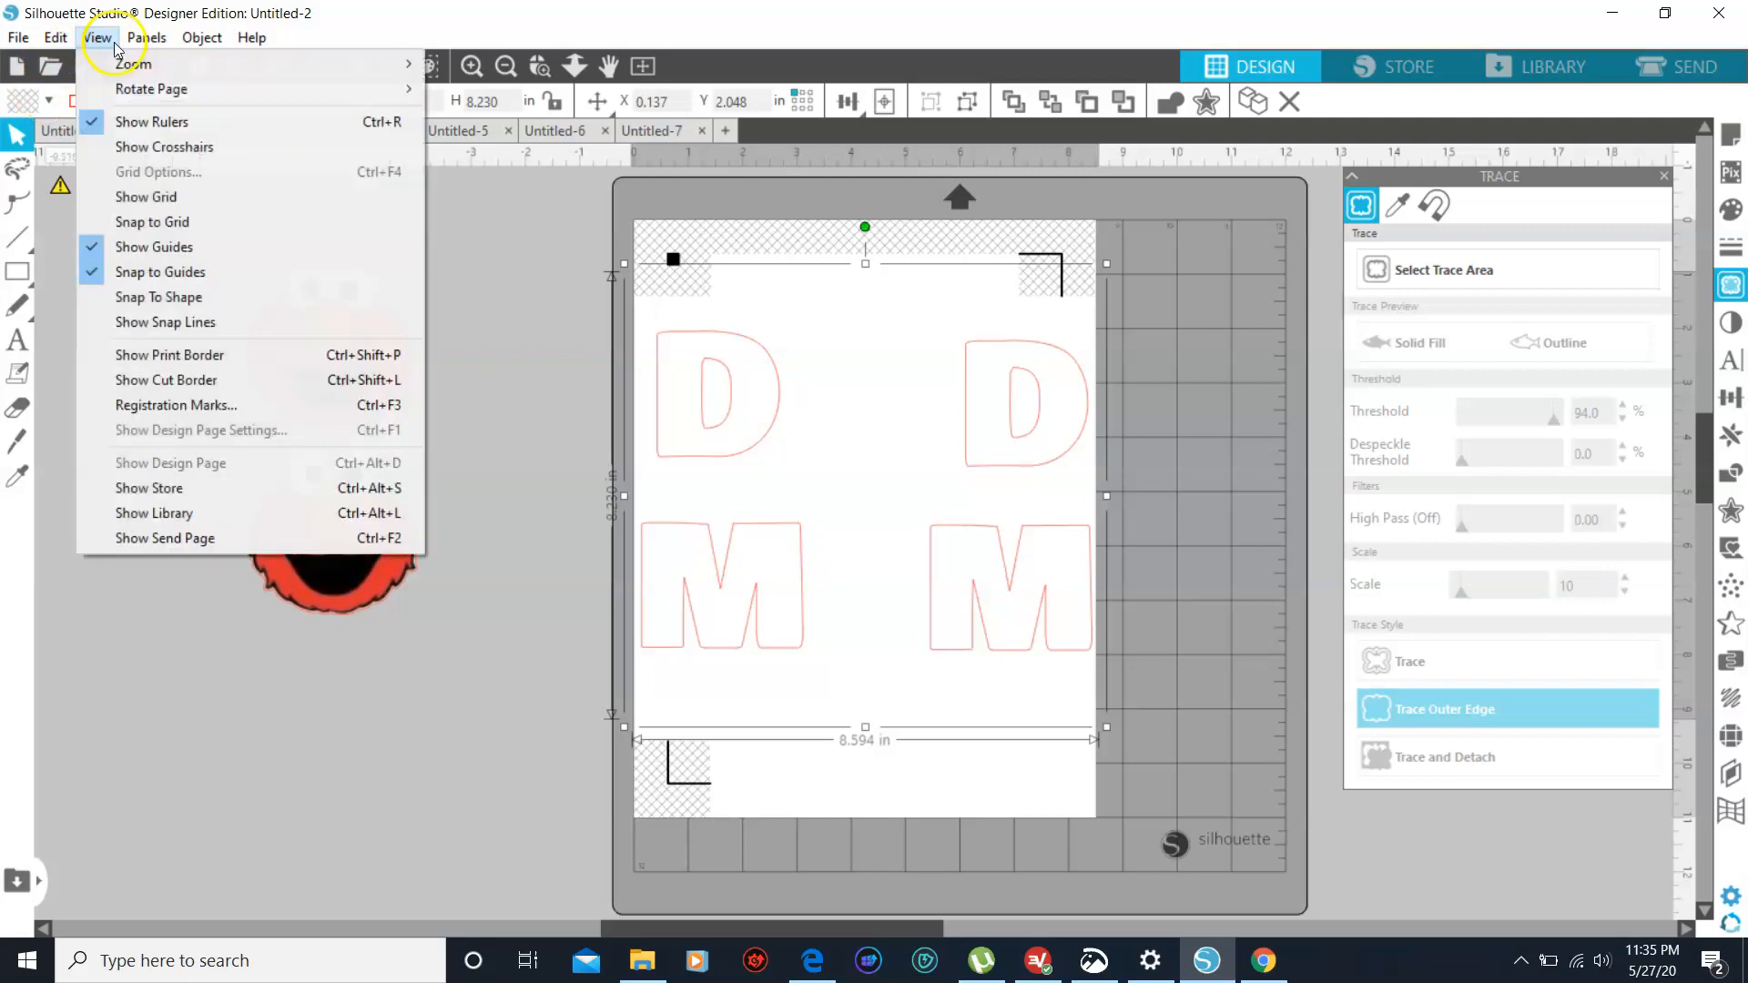
left_click(128, 405)
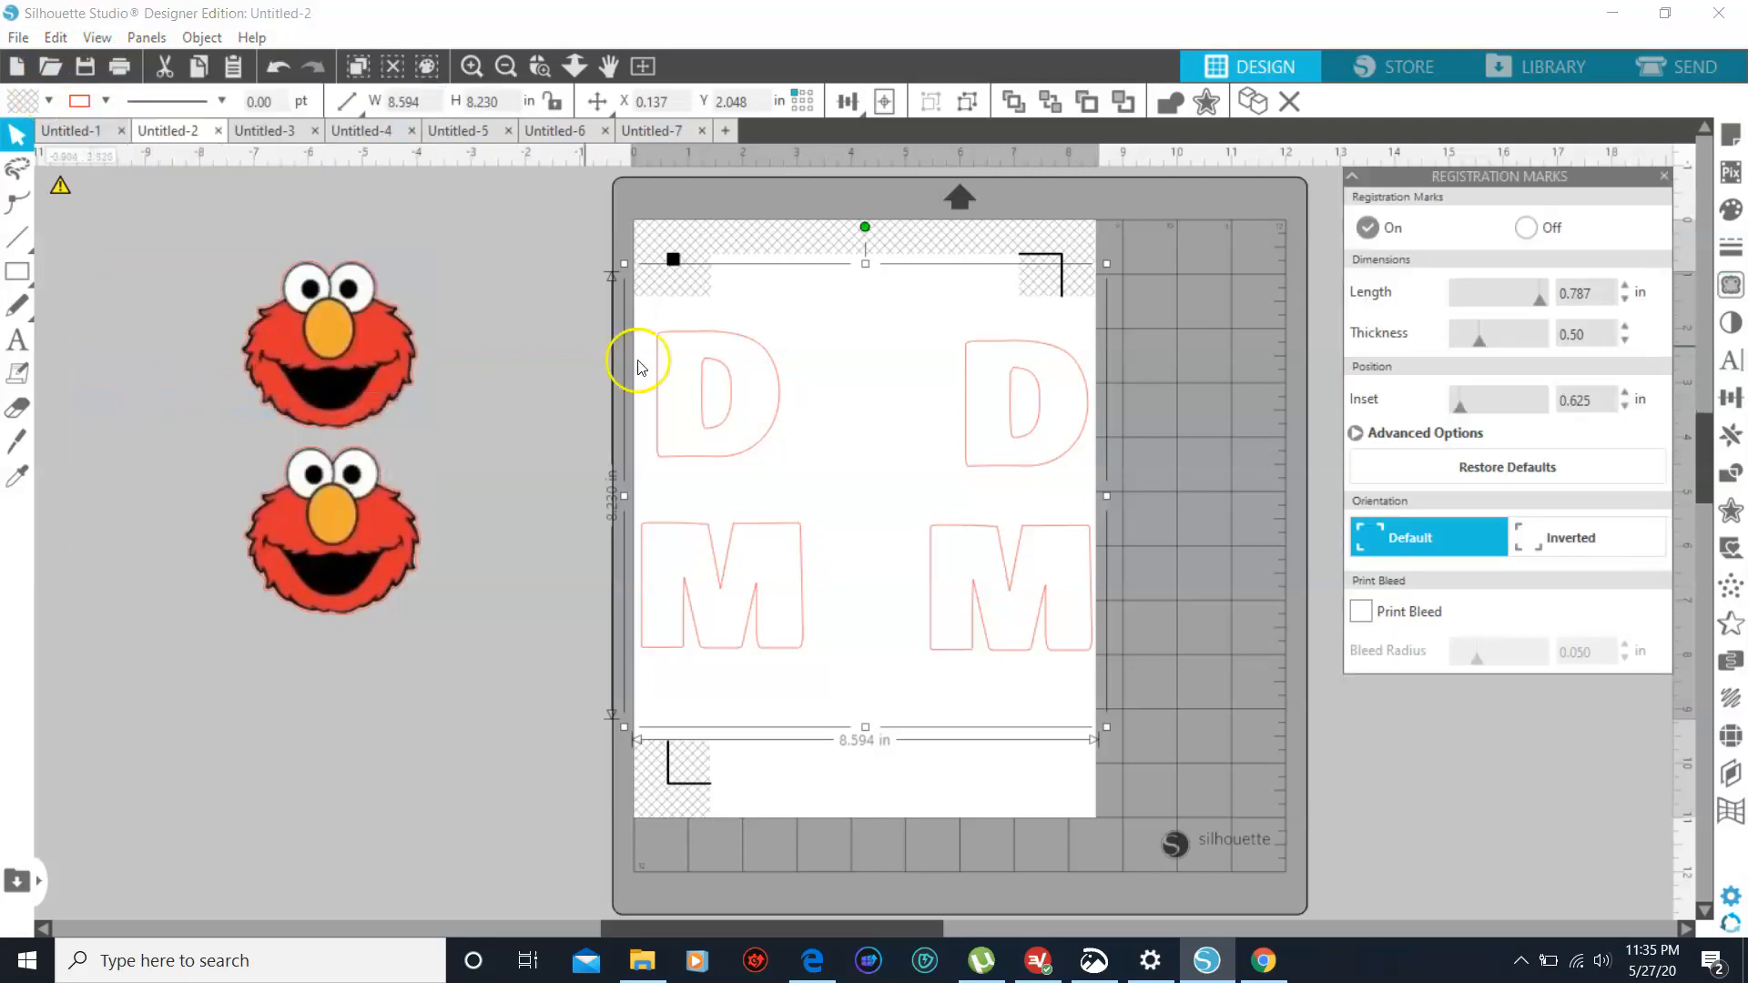
left_click(1533, 231)
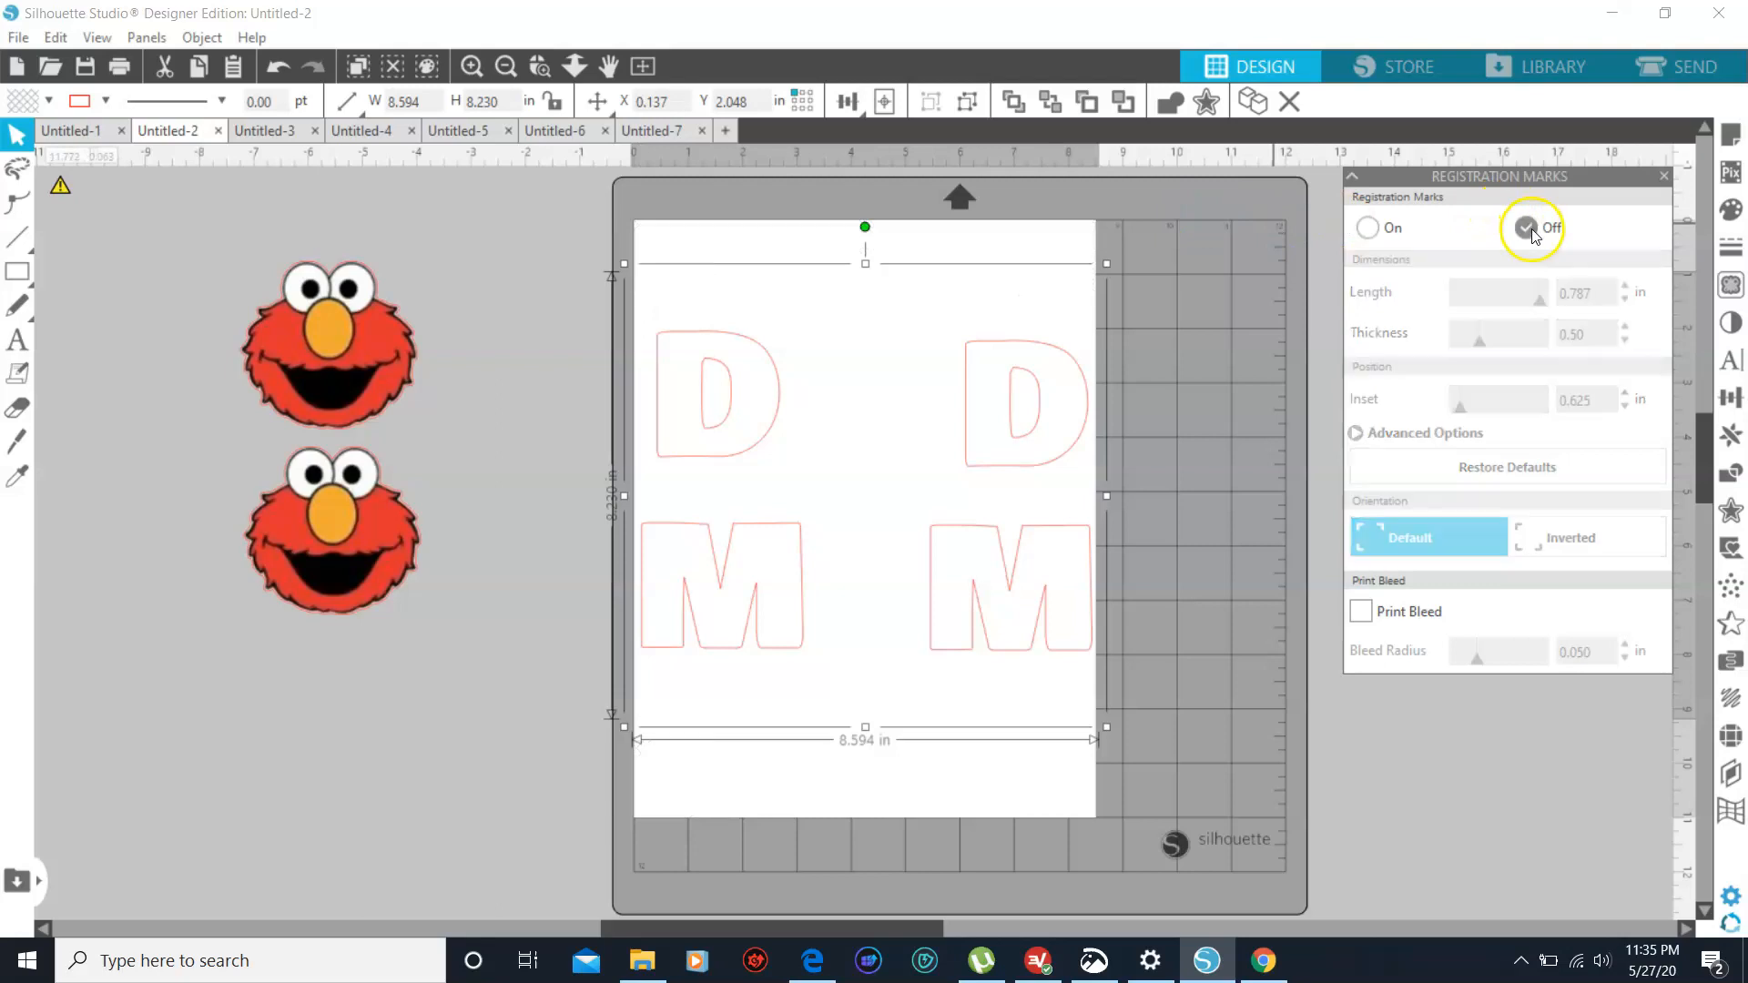
left_click(98, 36)
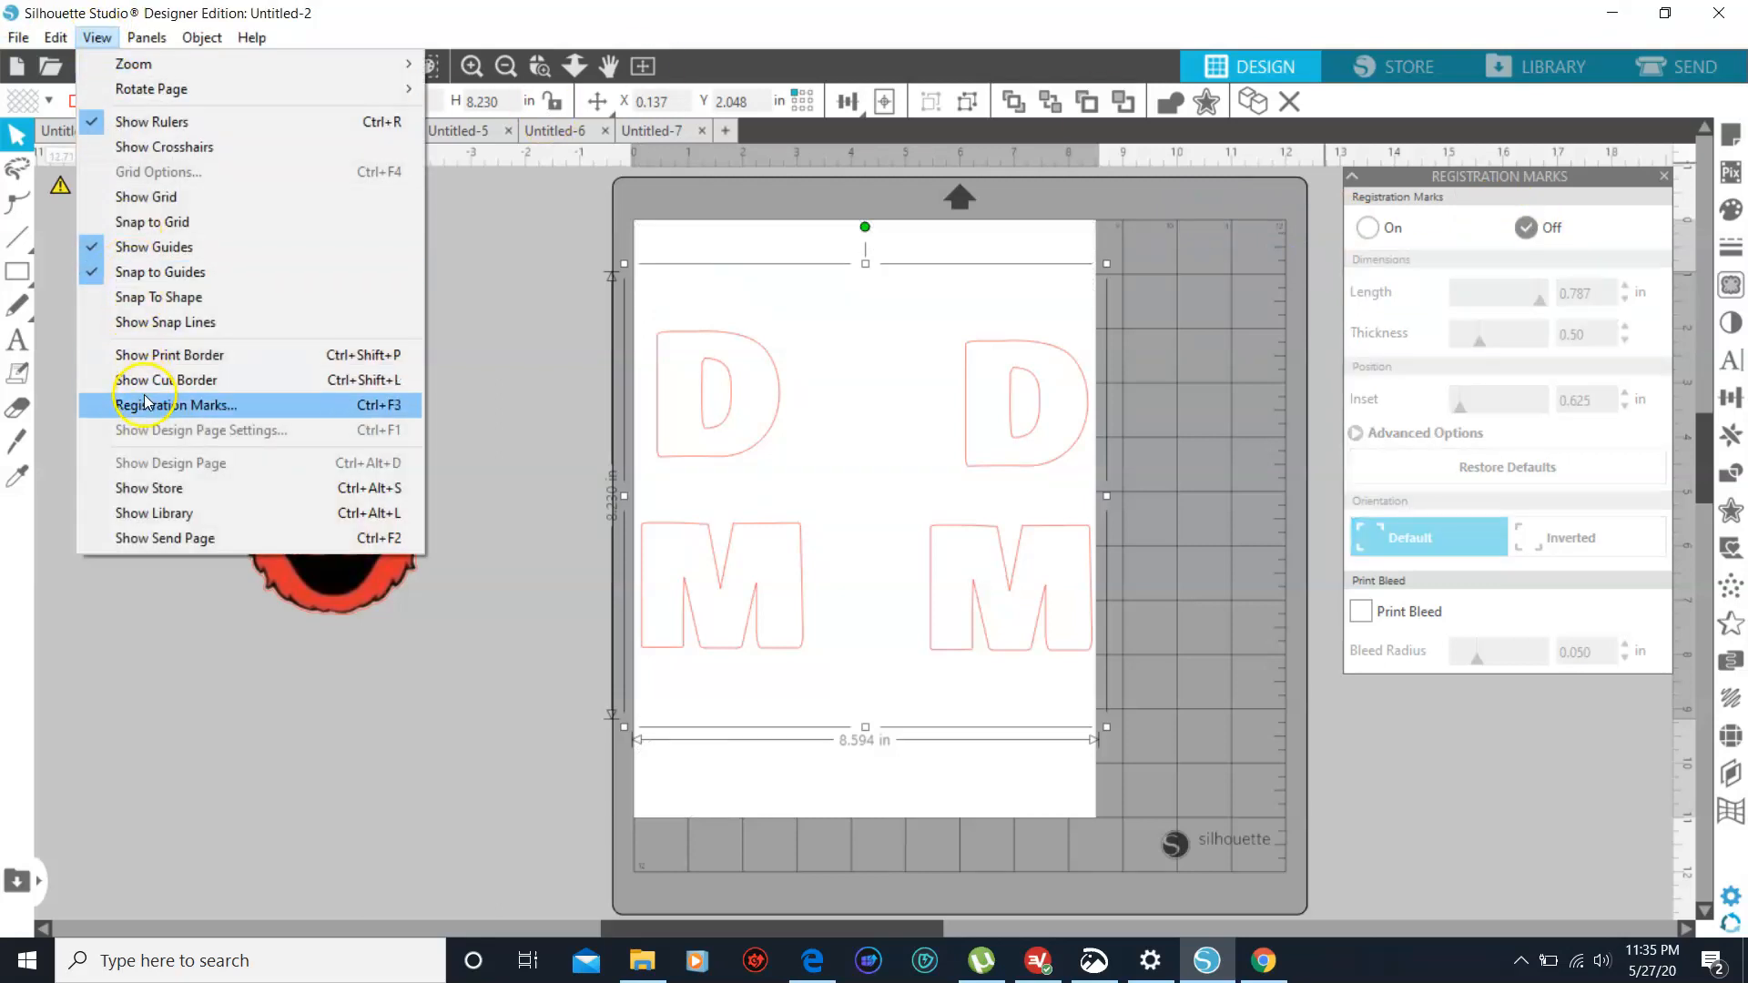
left_click(1632, 209)
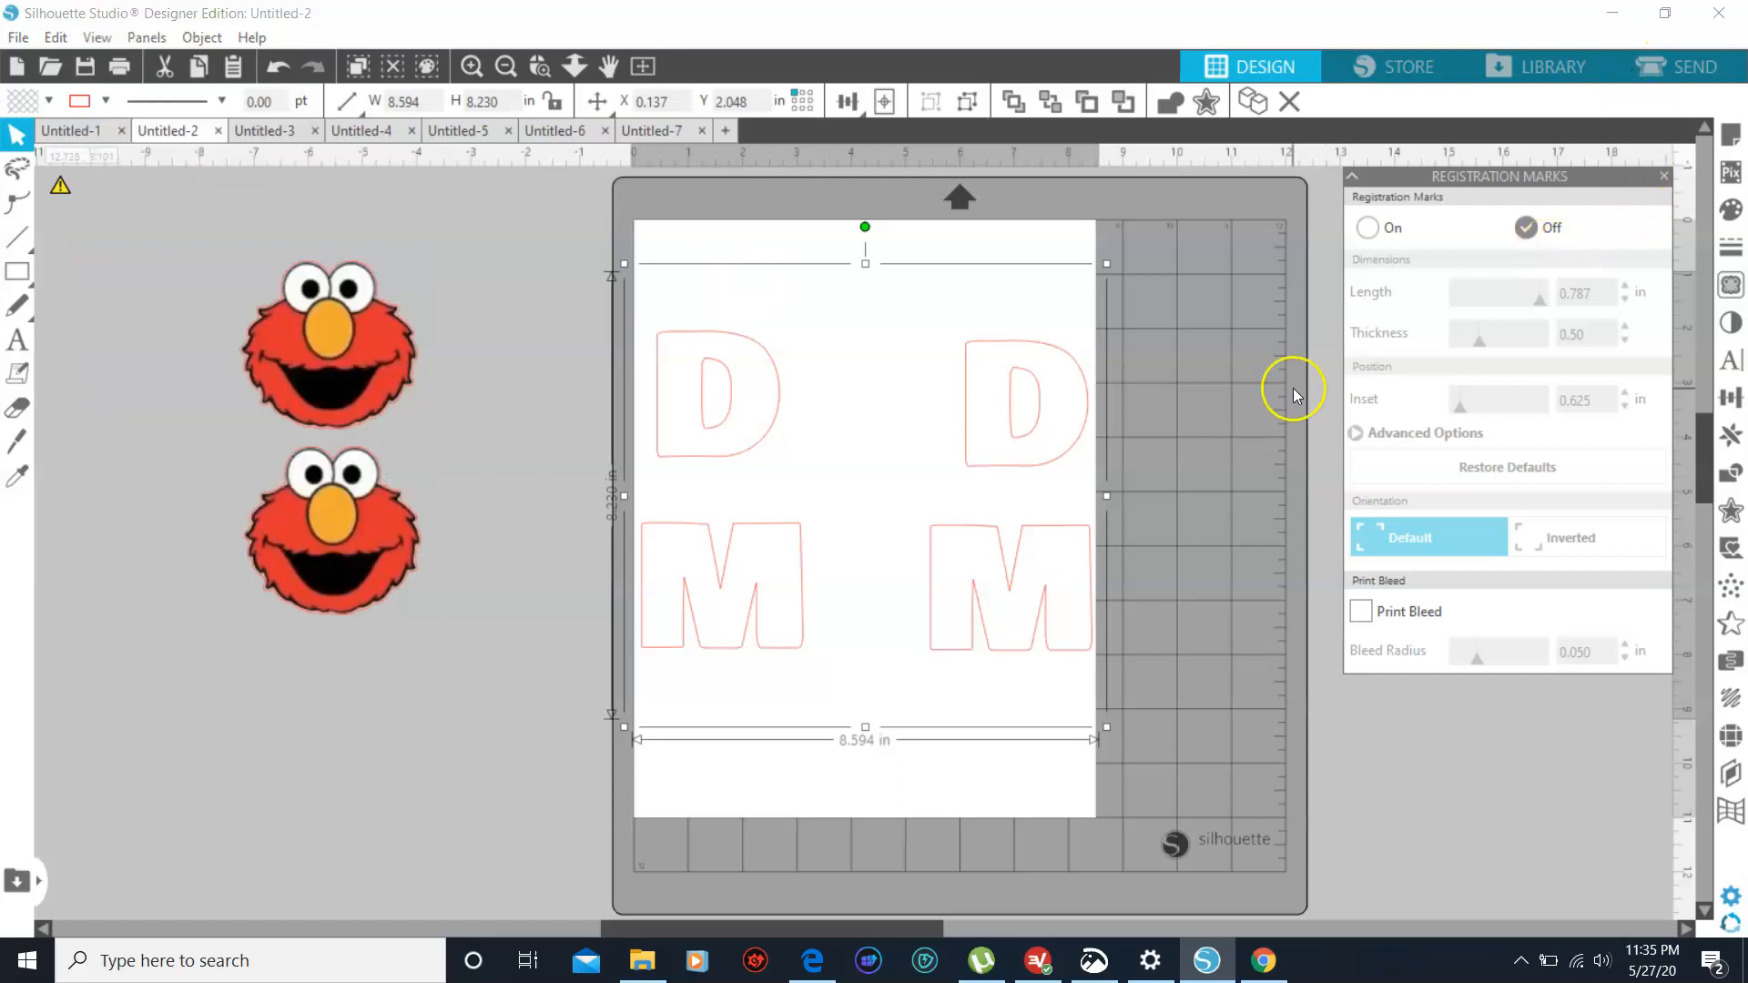
left_click(1216, 382)
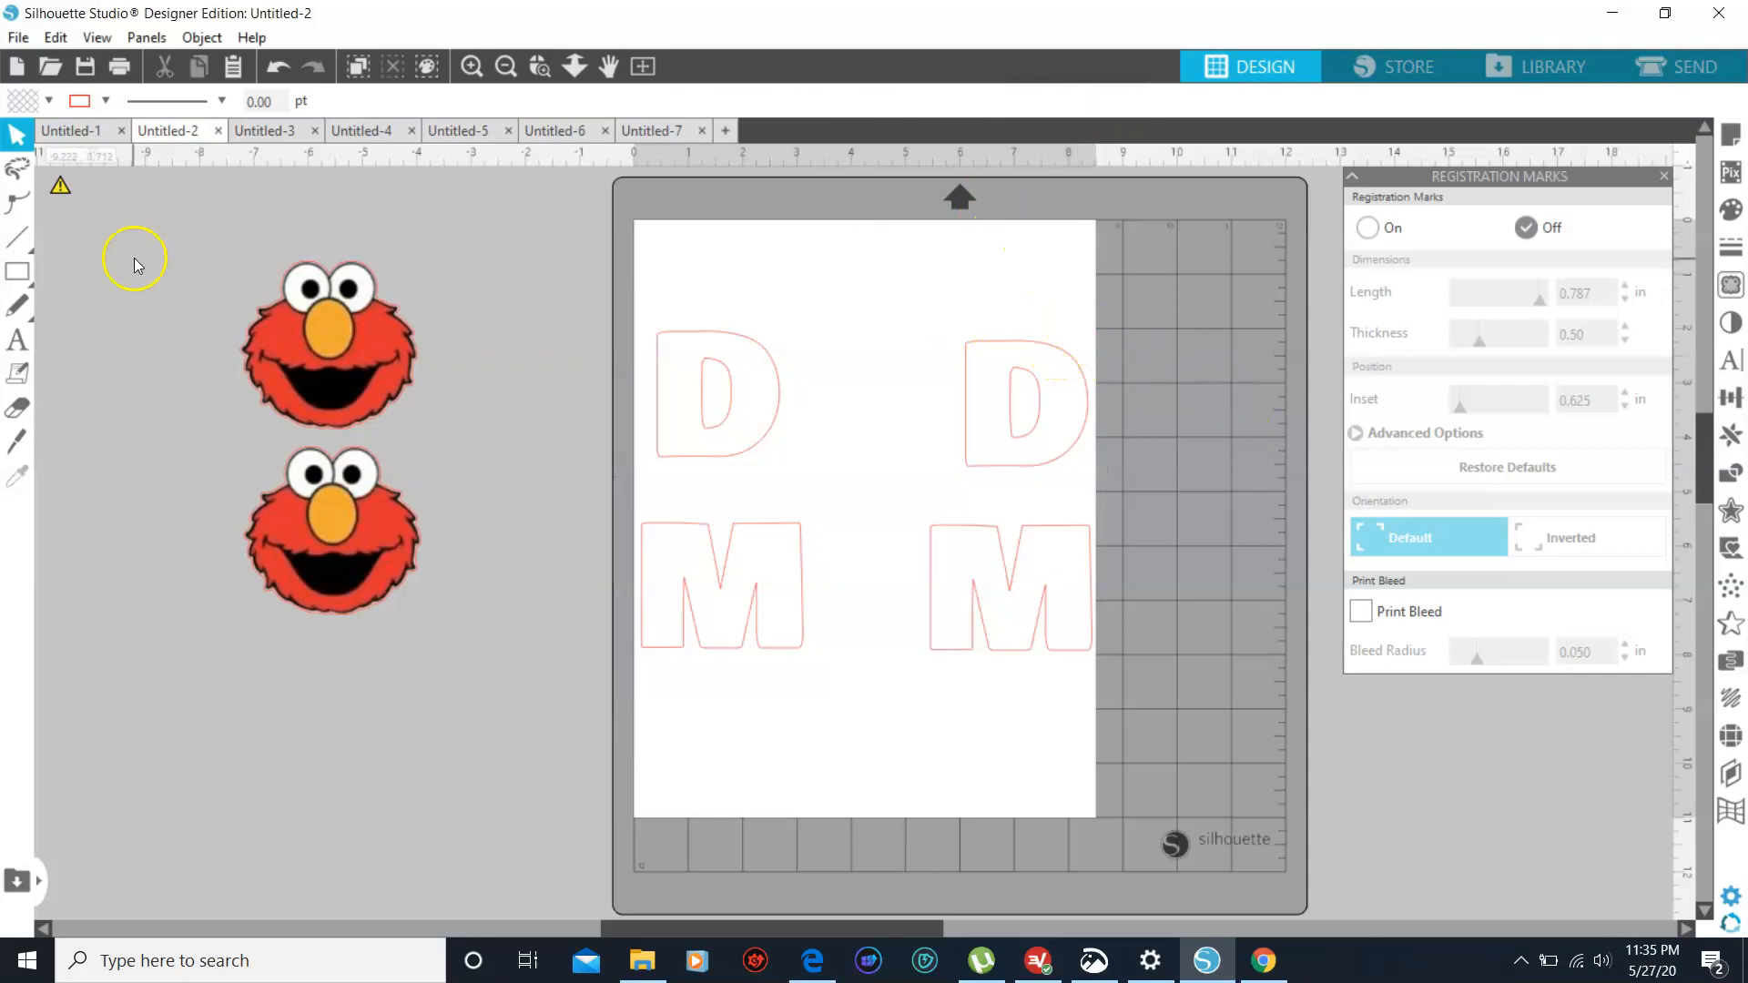
- Set the custom media width to 12.000 in in the page setup
left_click(146, 38)
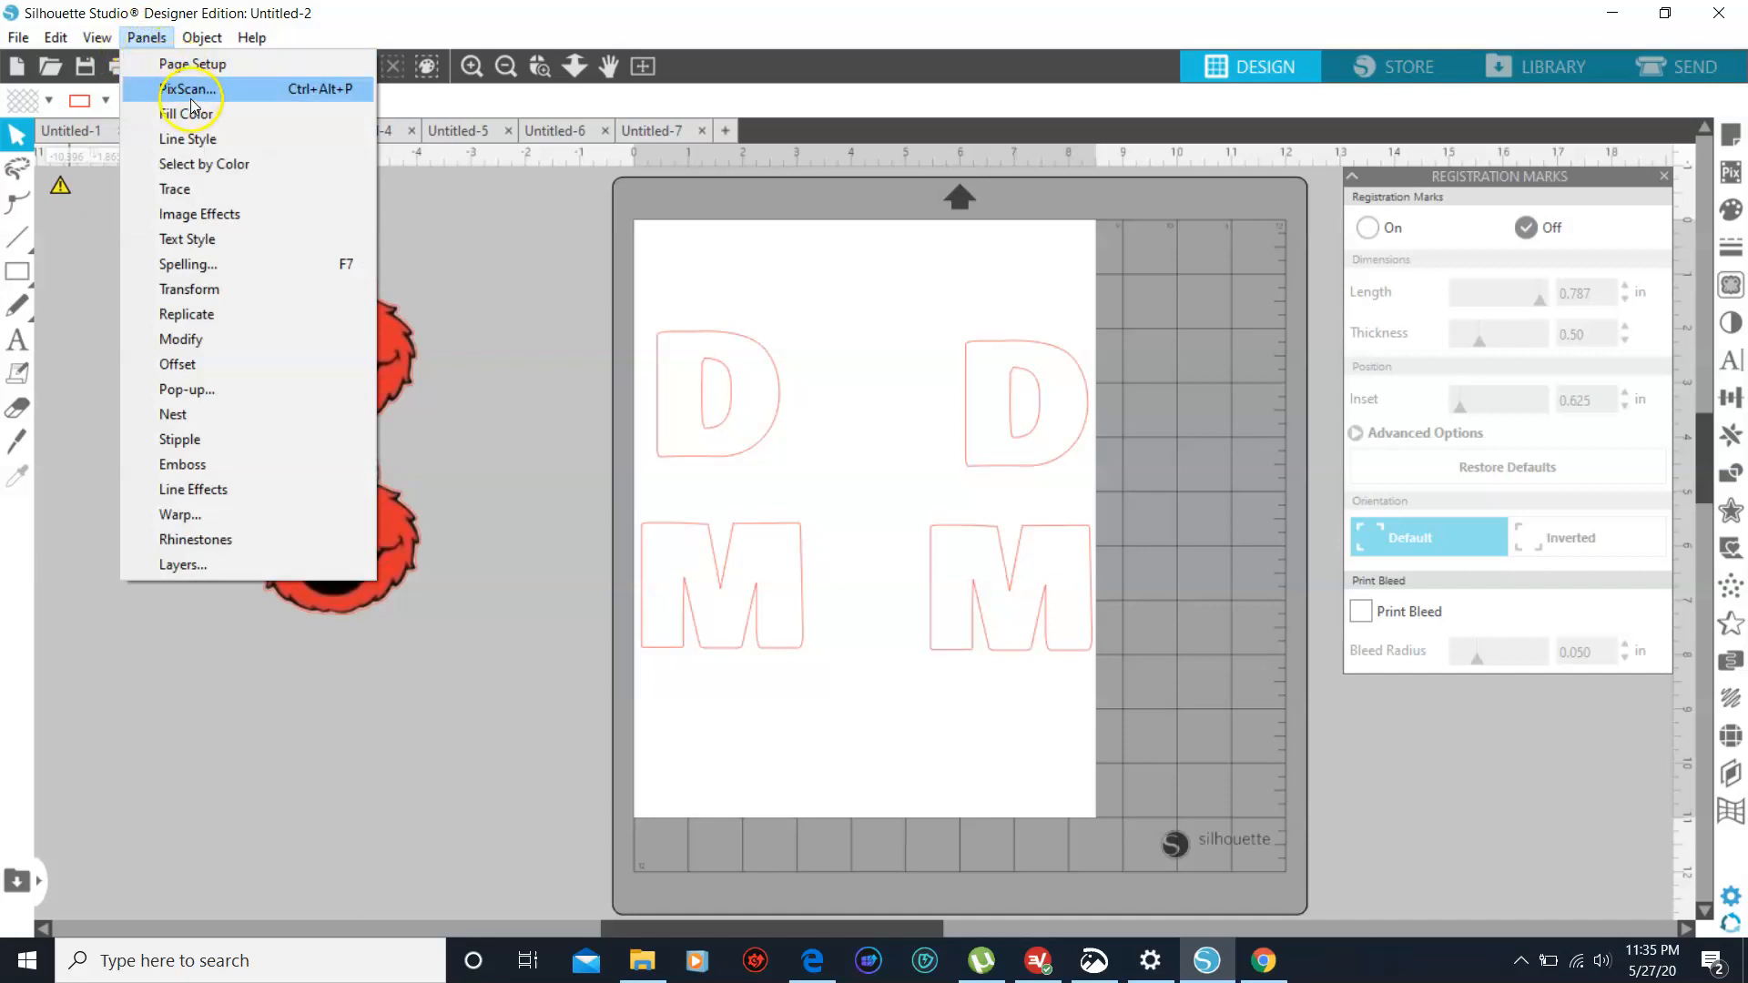
left_click(187, 64)
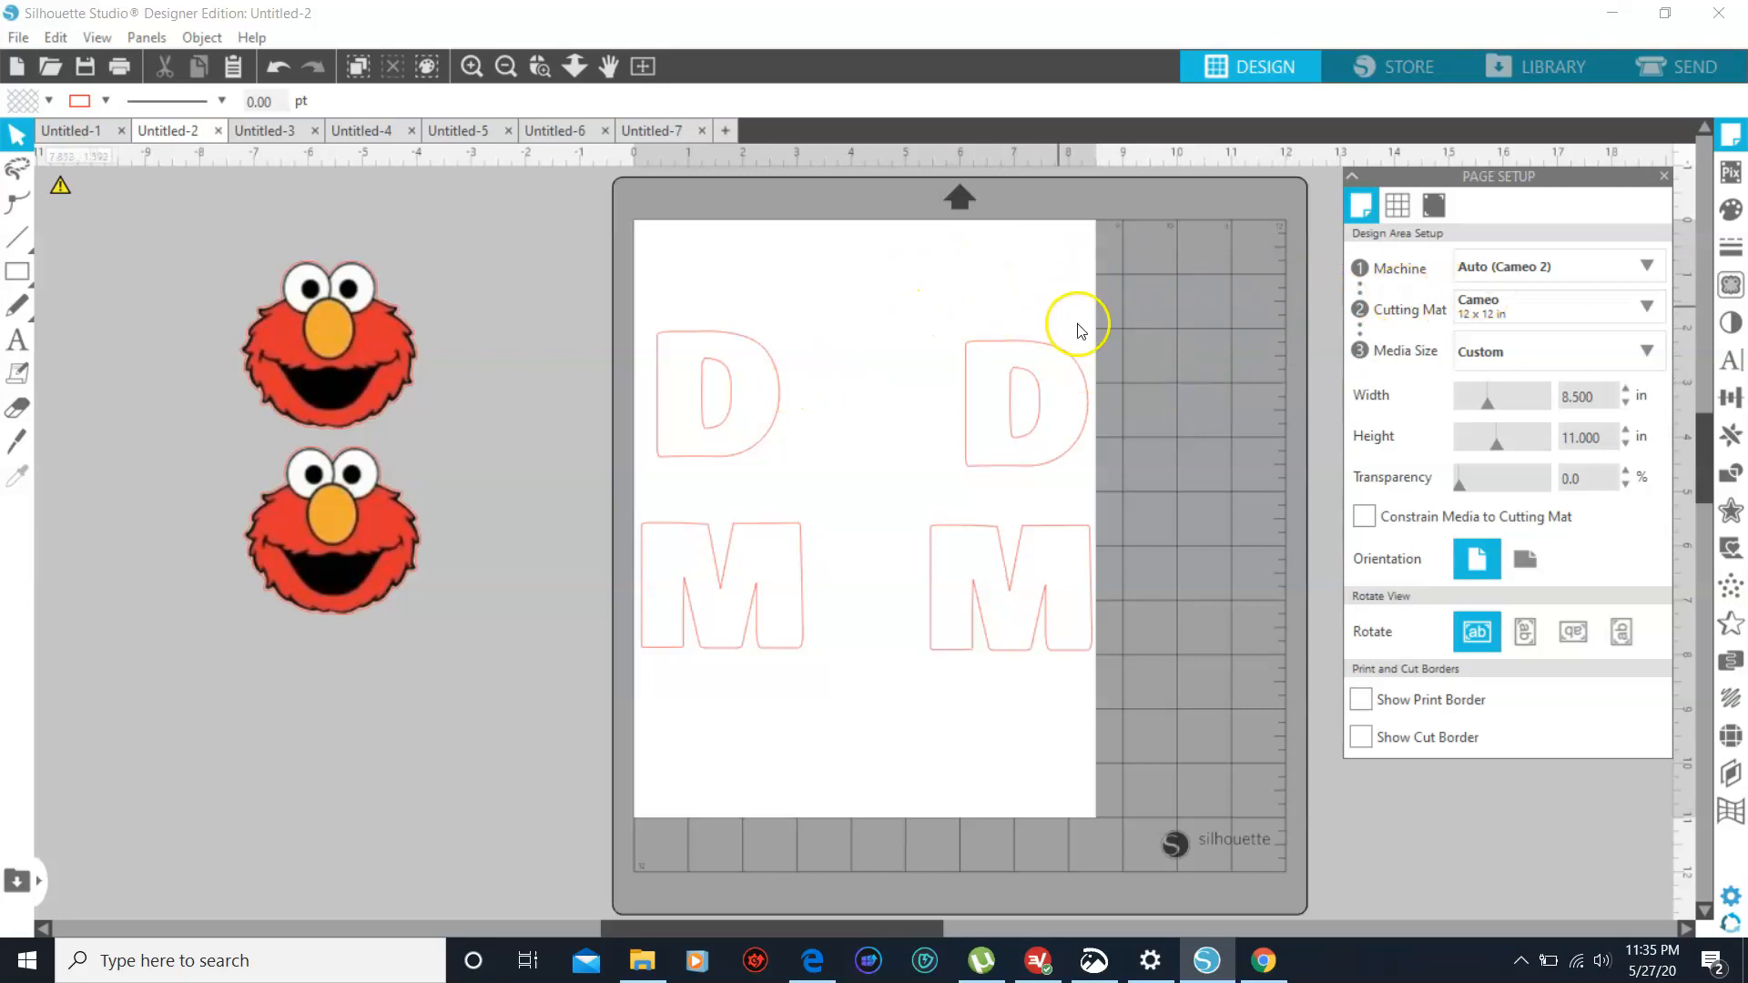
left_click(1625, 389)
left_click(1625, 389)
left_click(1625, 389)
left_click(1625, 389)
left_click(1625, 389)
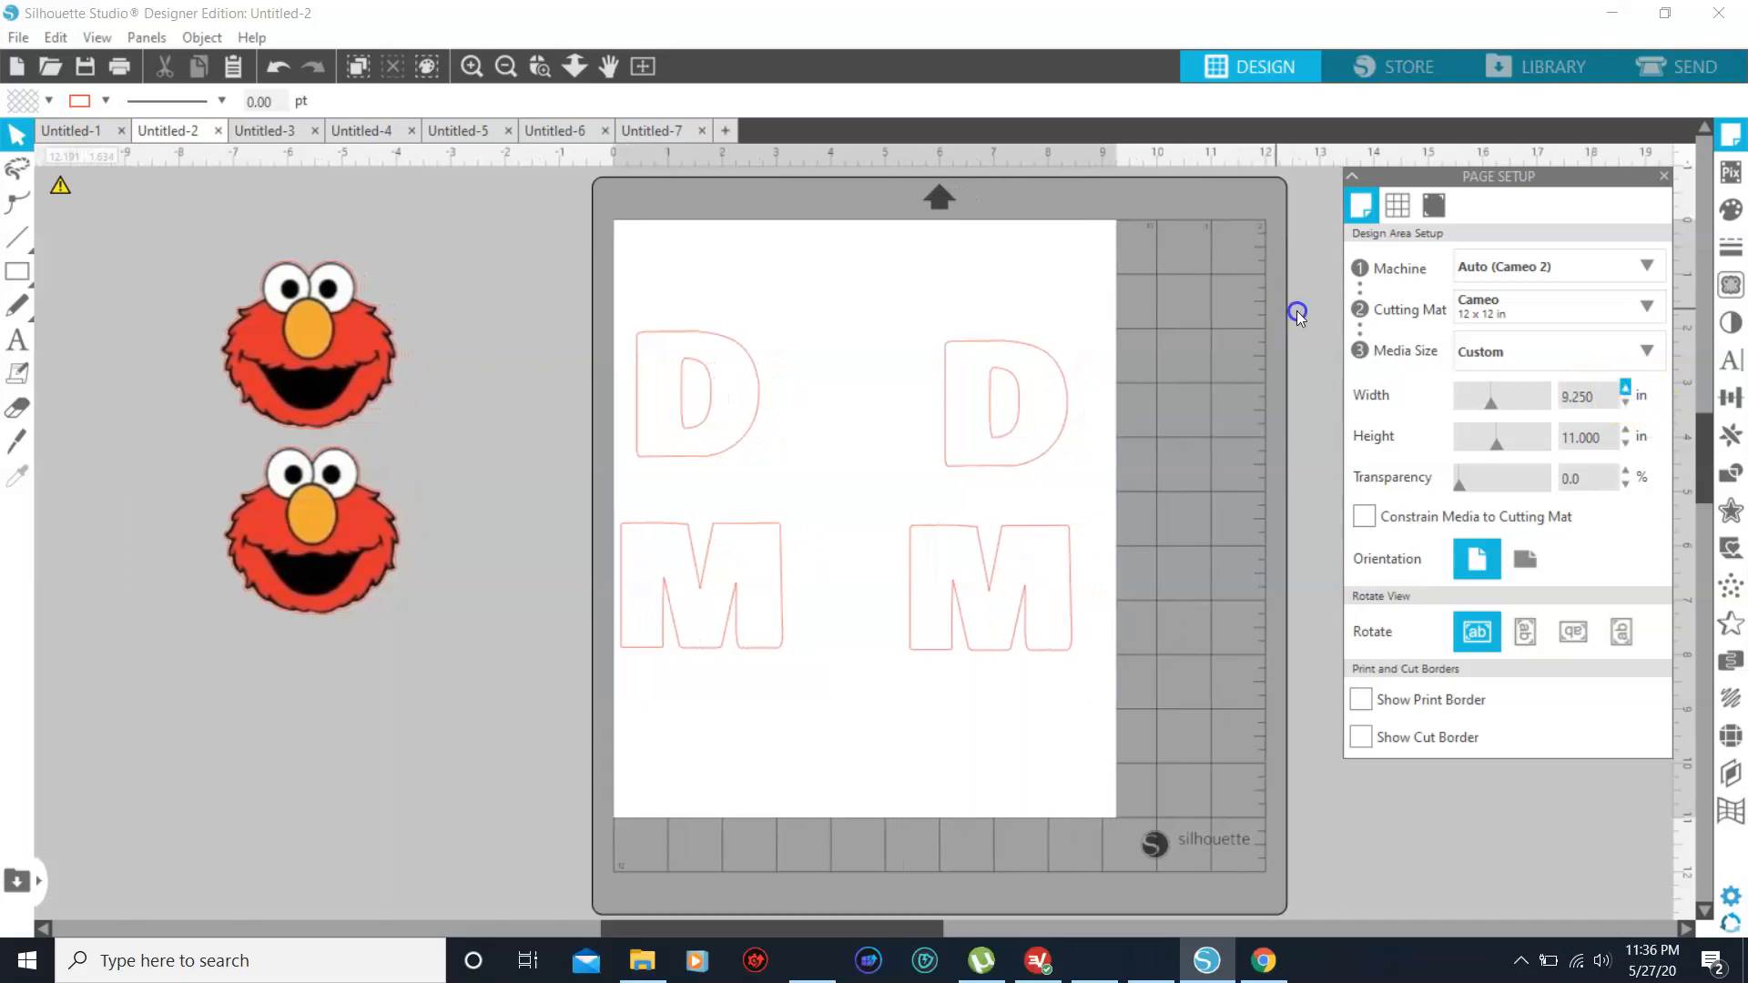
left_click(1625, 389)
left_click(1623, 388)
left_click(1622, 388)
double_click(1622, 389)
left_click(1622, 388)
double_click(1622, 389)
double_click(1622, 389)
double_click(1623, 388)
double_click(1624, 390)
left_click(1624, 390)
left_click(1624, 390)
double_click(1624, 390)
double_click(1624, 390)
double_click(1624, 389)
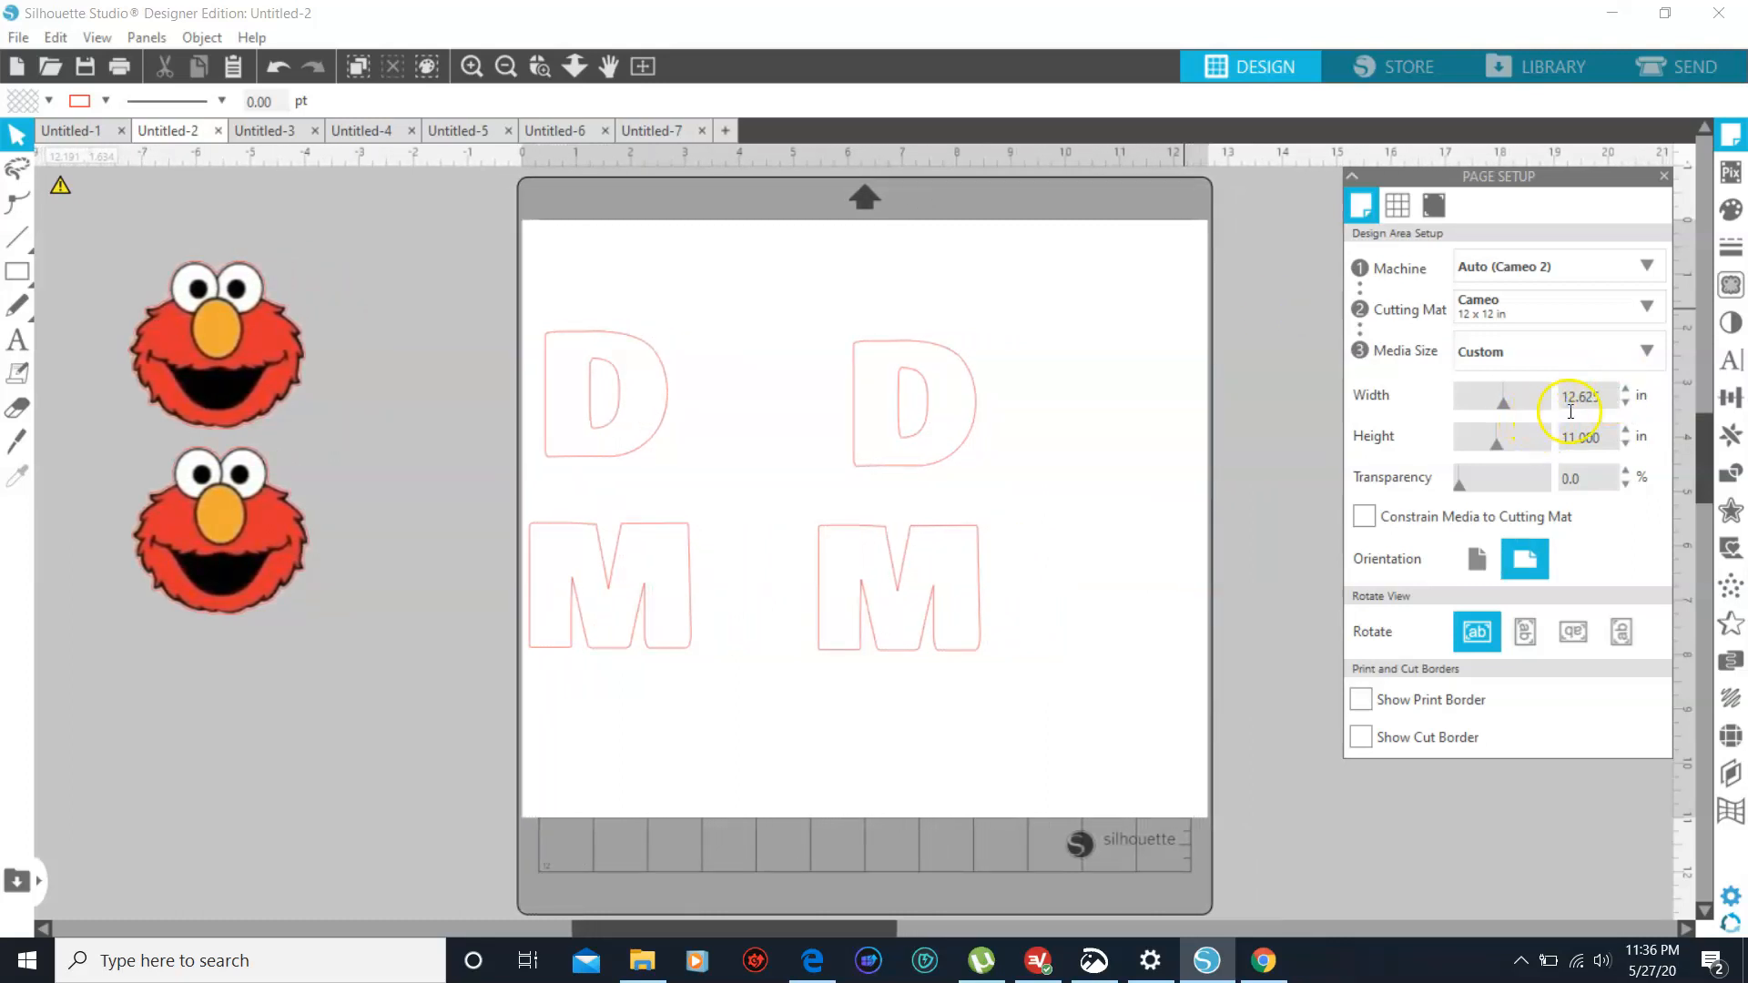
left_click(1624, 405)
left_click(1624, 405)
left_click(1625, 406)
left_click(1624, 405)
left_click(1624, 405)
left_click(1624, 405)
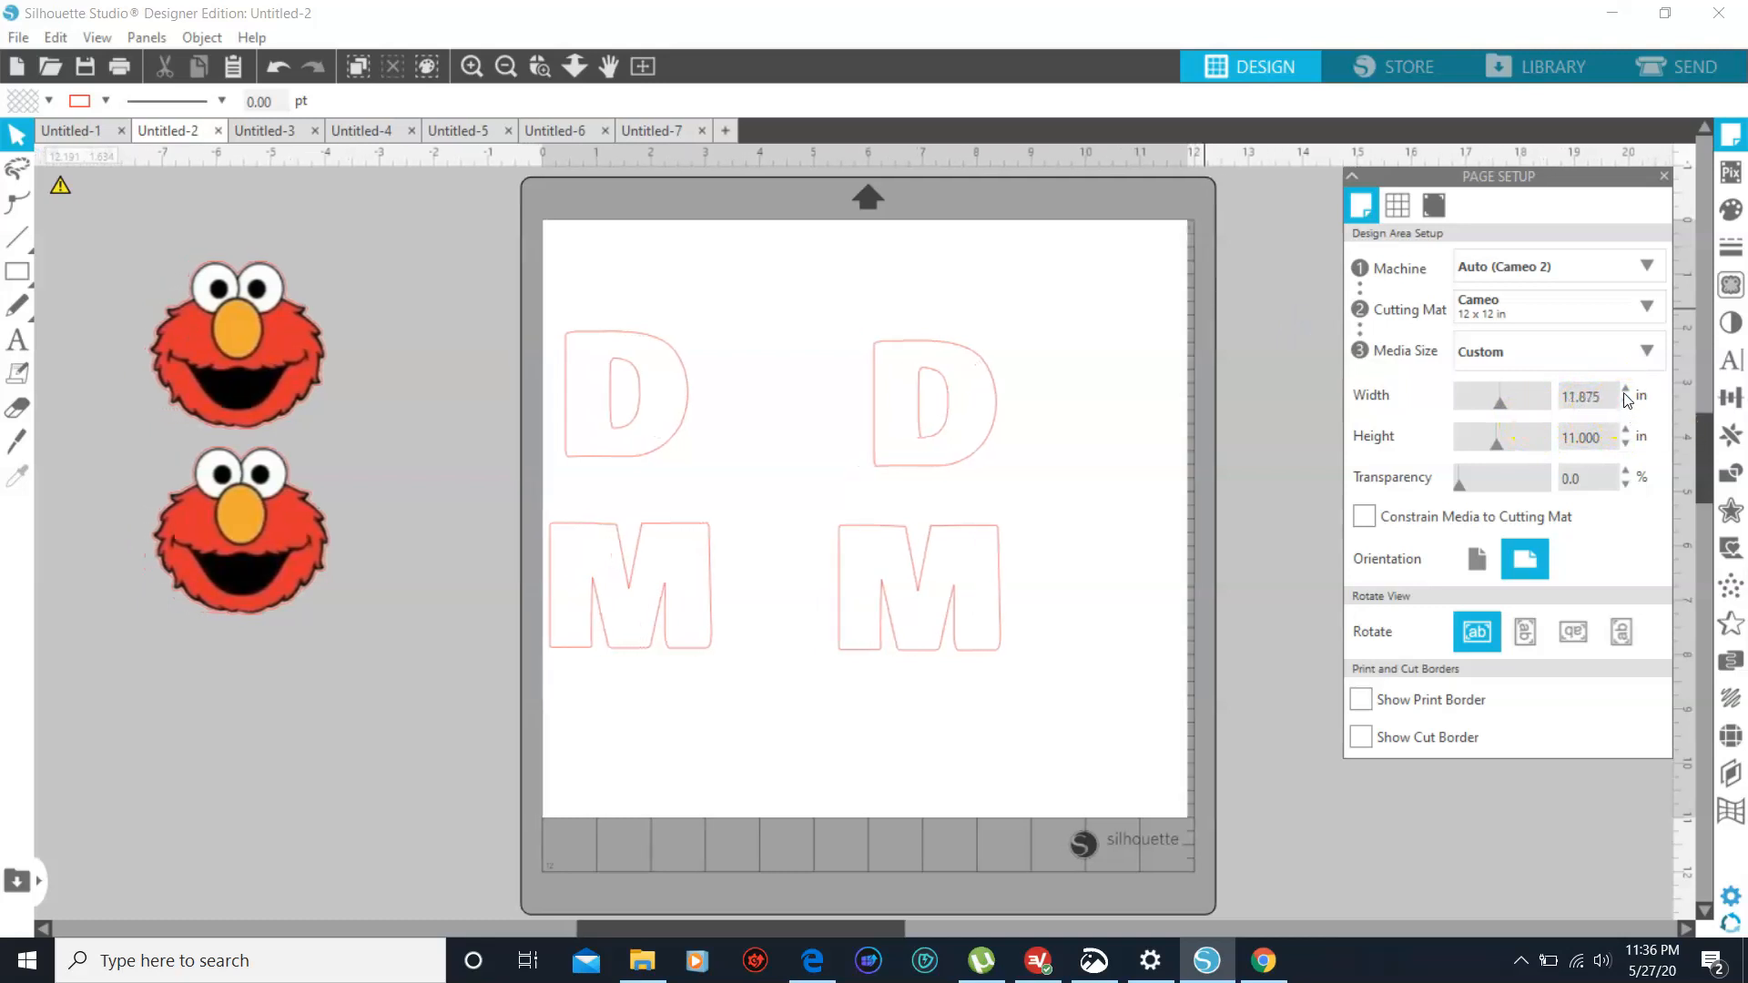
- Set the custom media height to 12.000 in in the page setup
left_click(1627, 428)
left_click(1627, 429)
left_click(1627, 429)
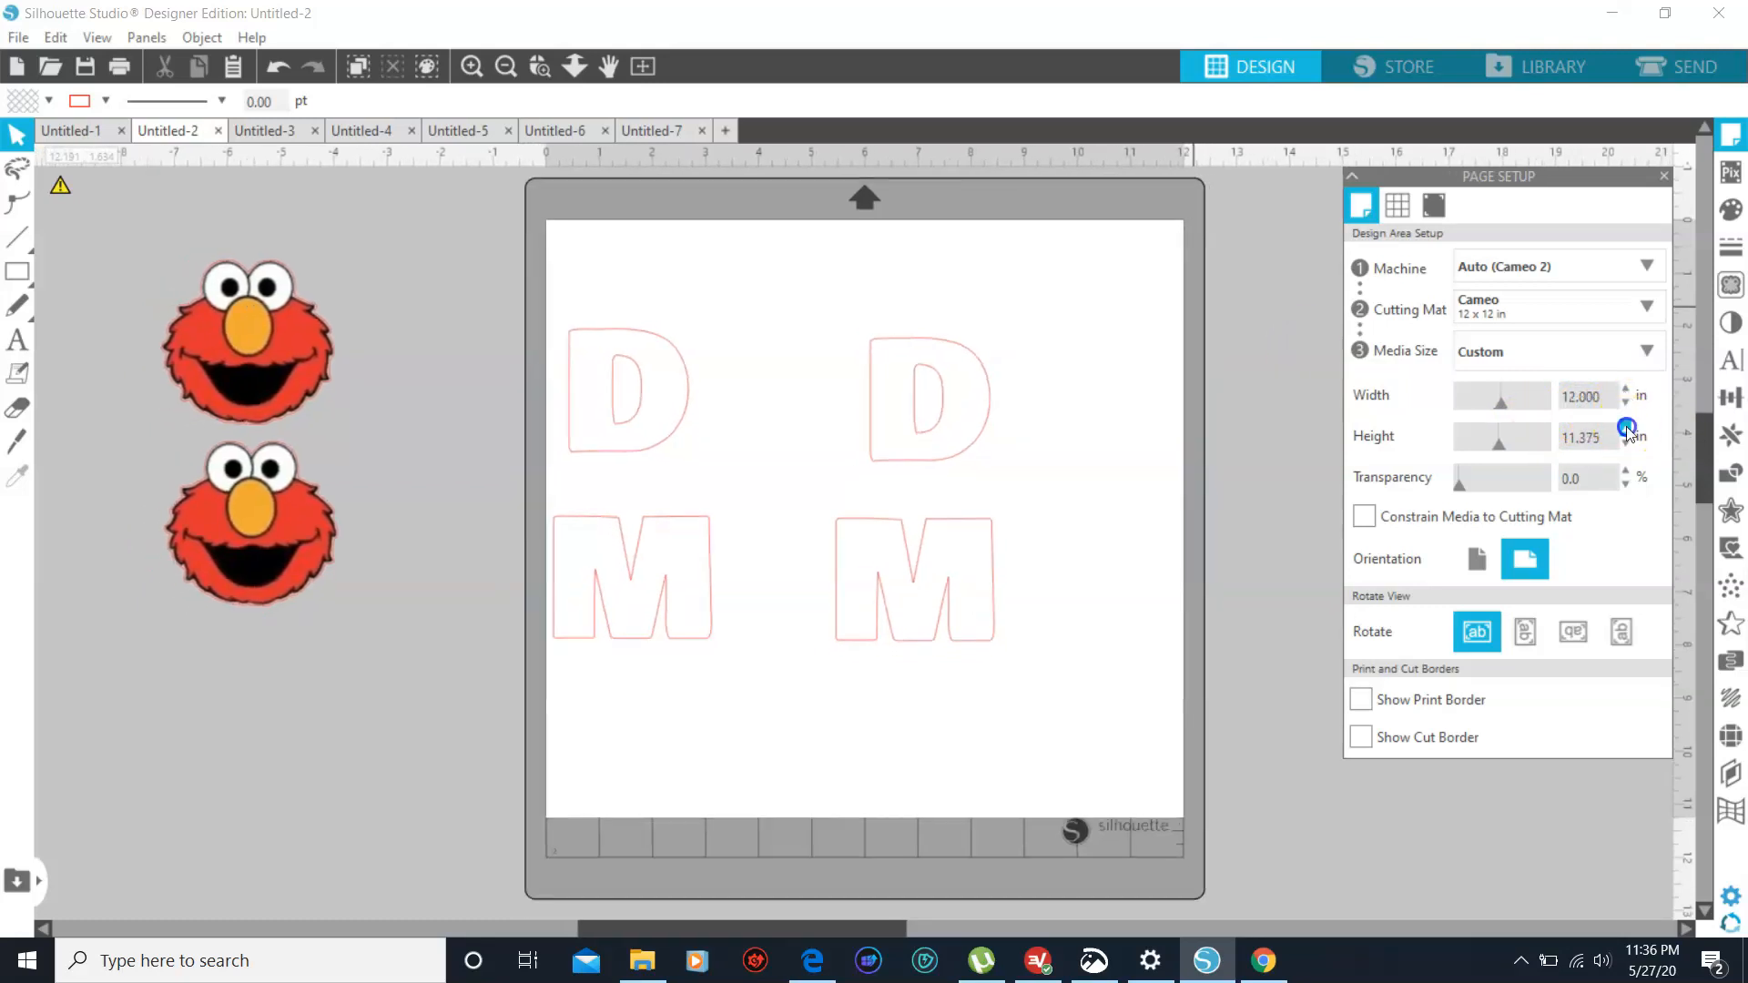
left_click(1627, 429)
left_click(1626, 429)
left_click(1627, 428)
left_click(1627, 429)
left_click(1627, 429)
left_click(1627, 429)
left_click(1627, 429)
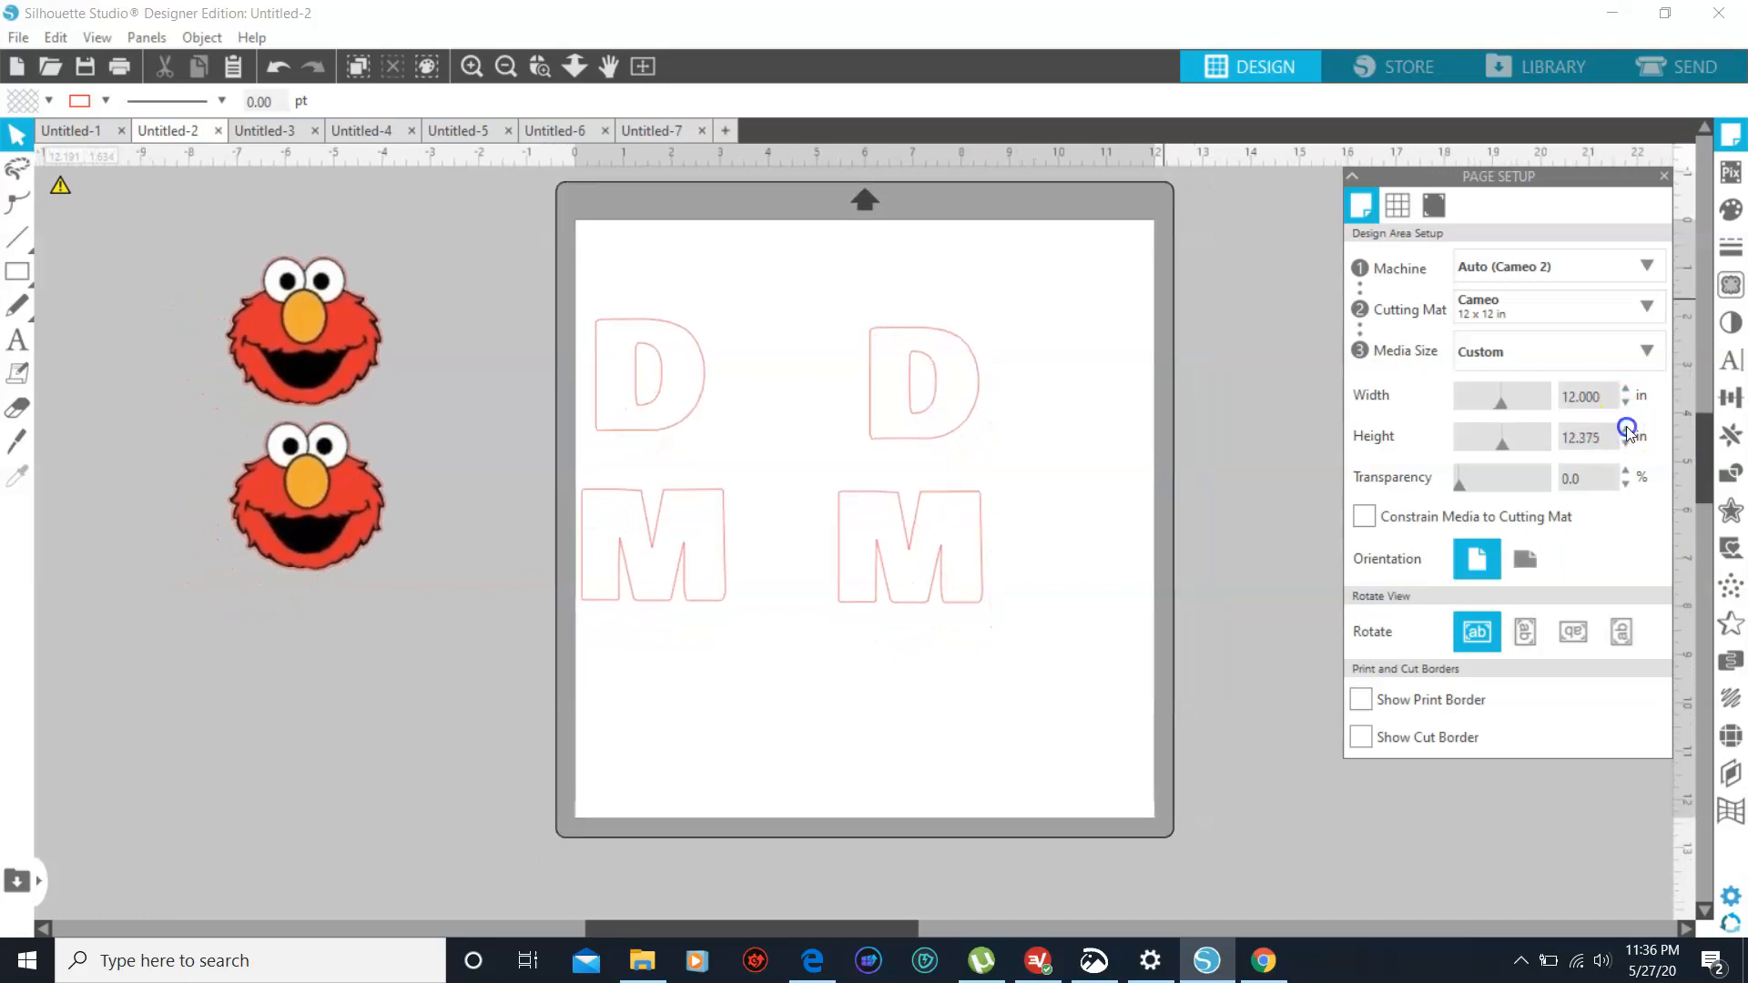
left_click(1626, 444)
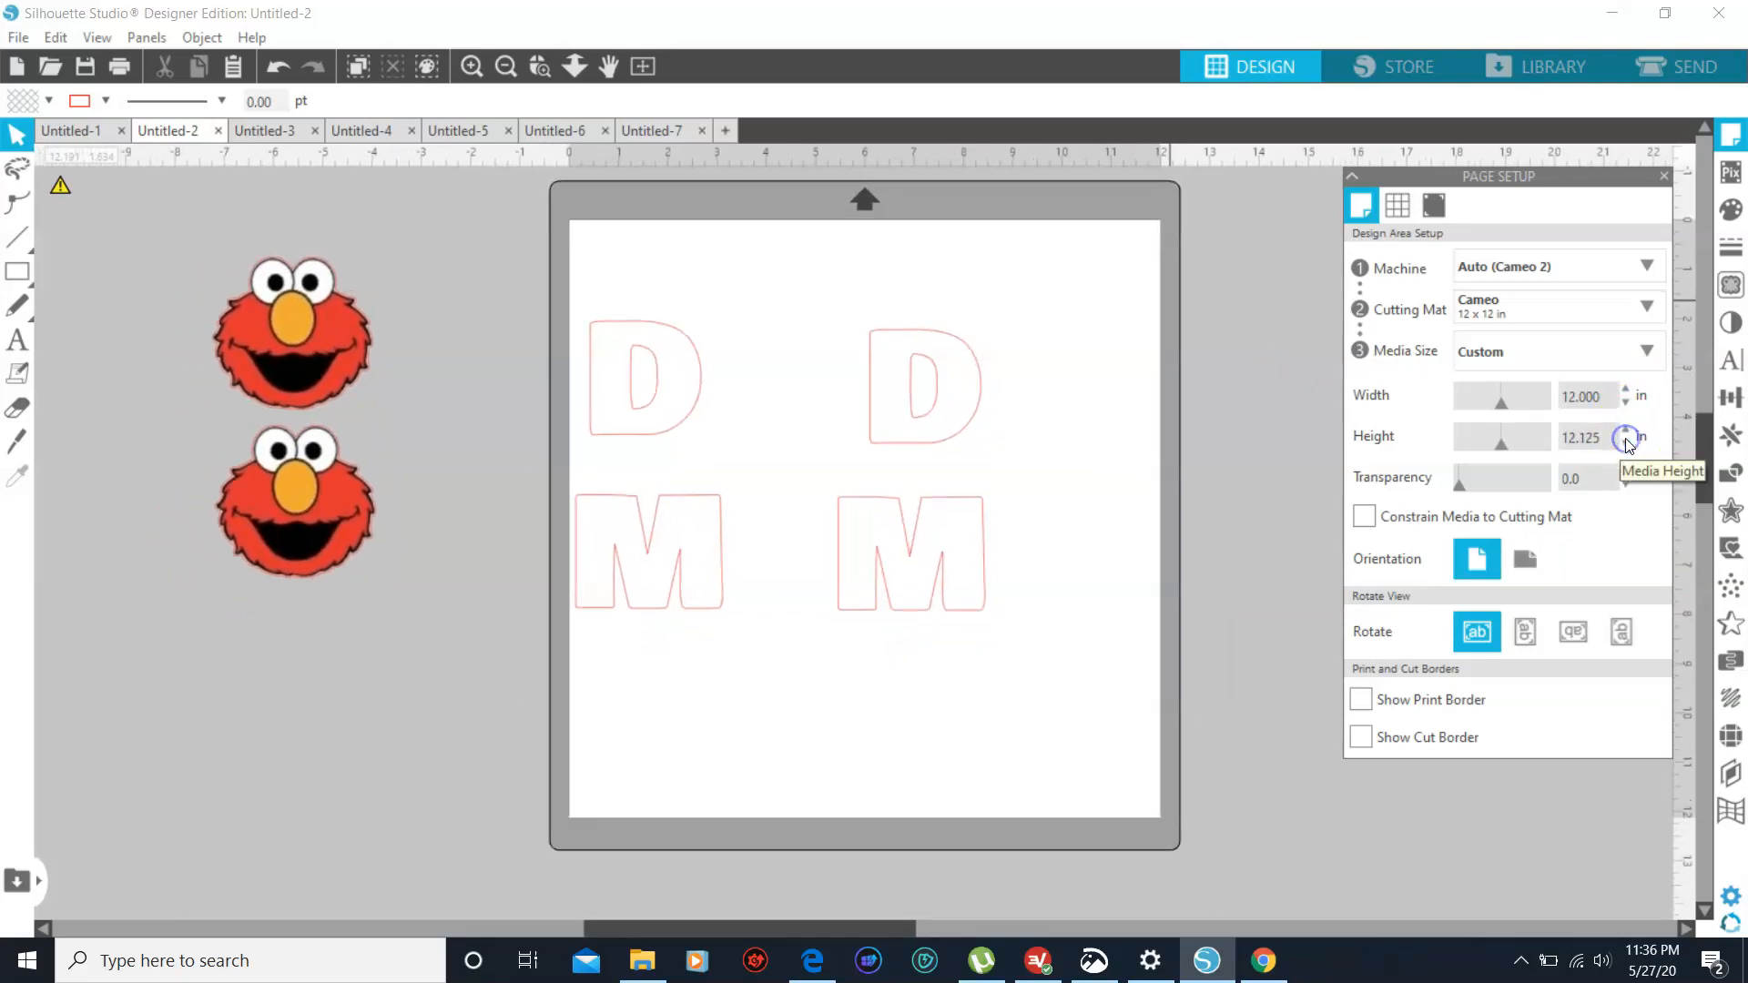
left_click(1626, 444)
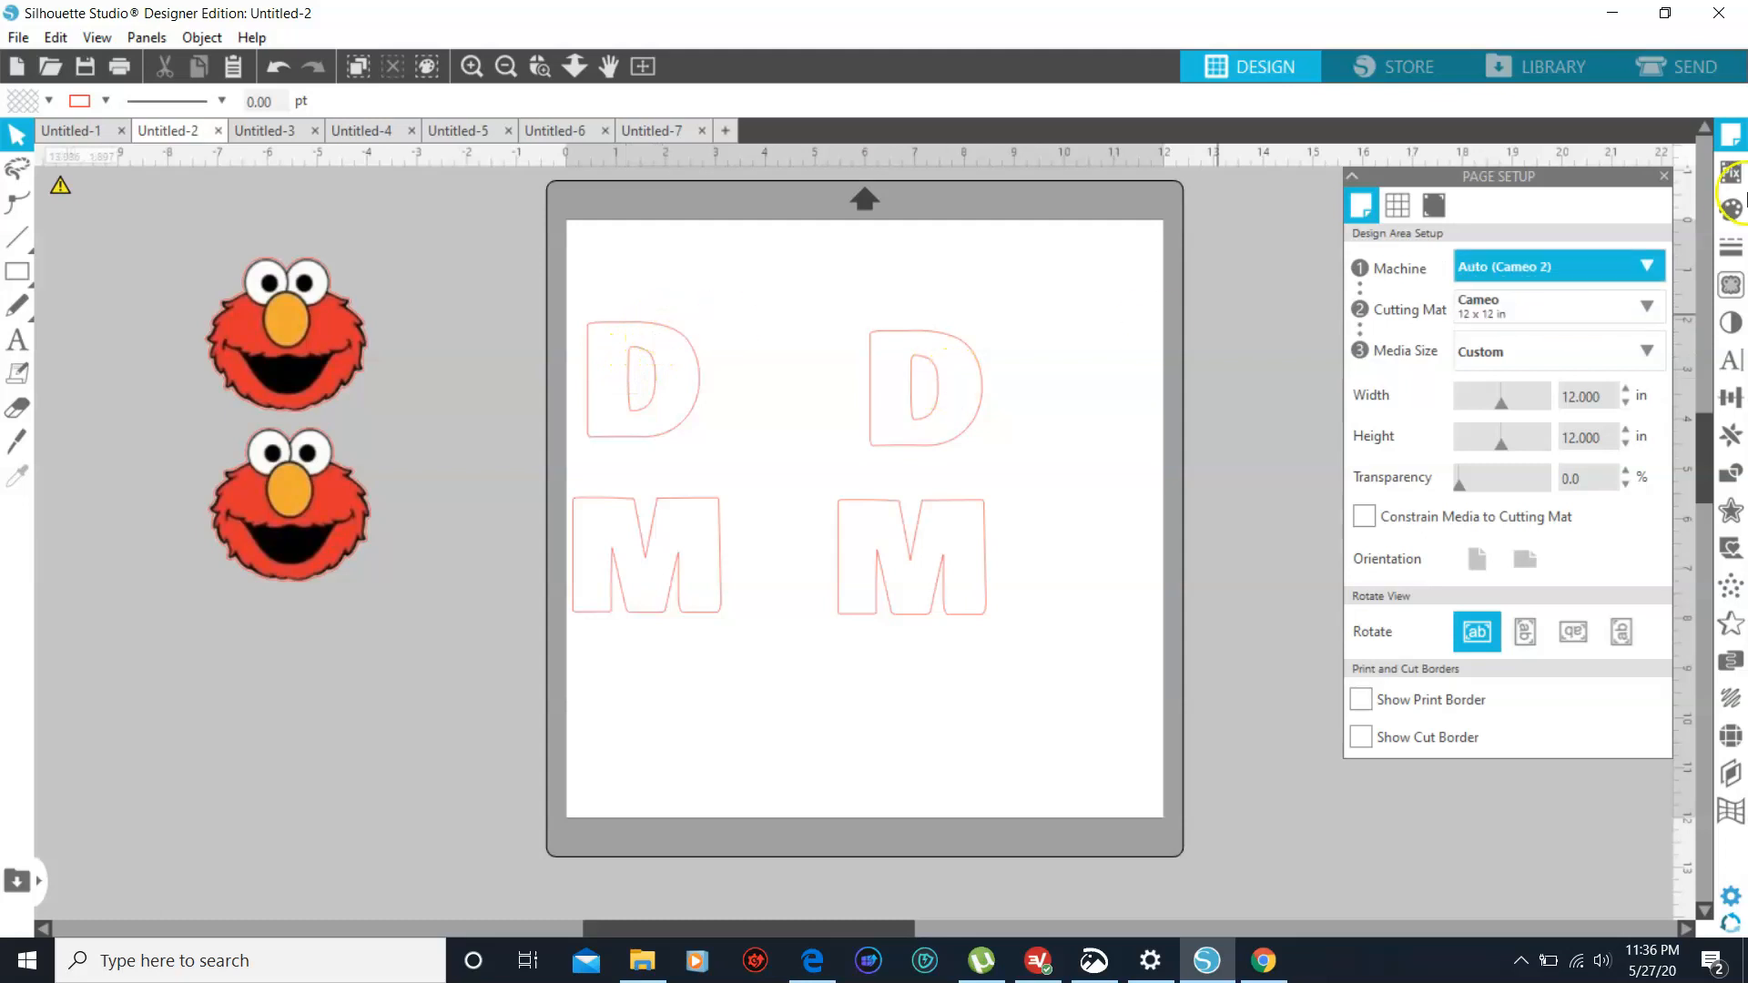
- Fill the D and M letters with red after trying black and dark blue, and deselect them
left_click(1732, 210)
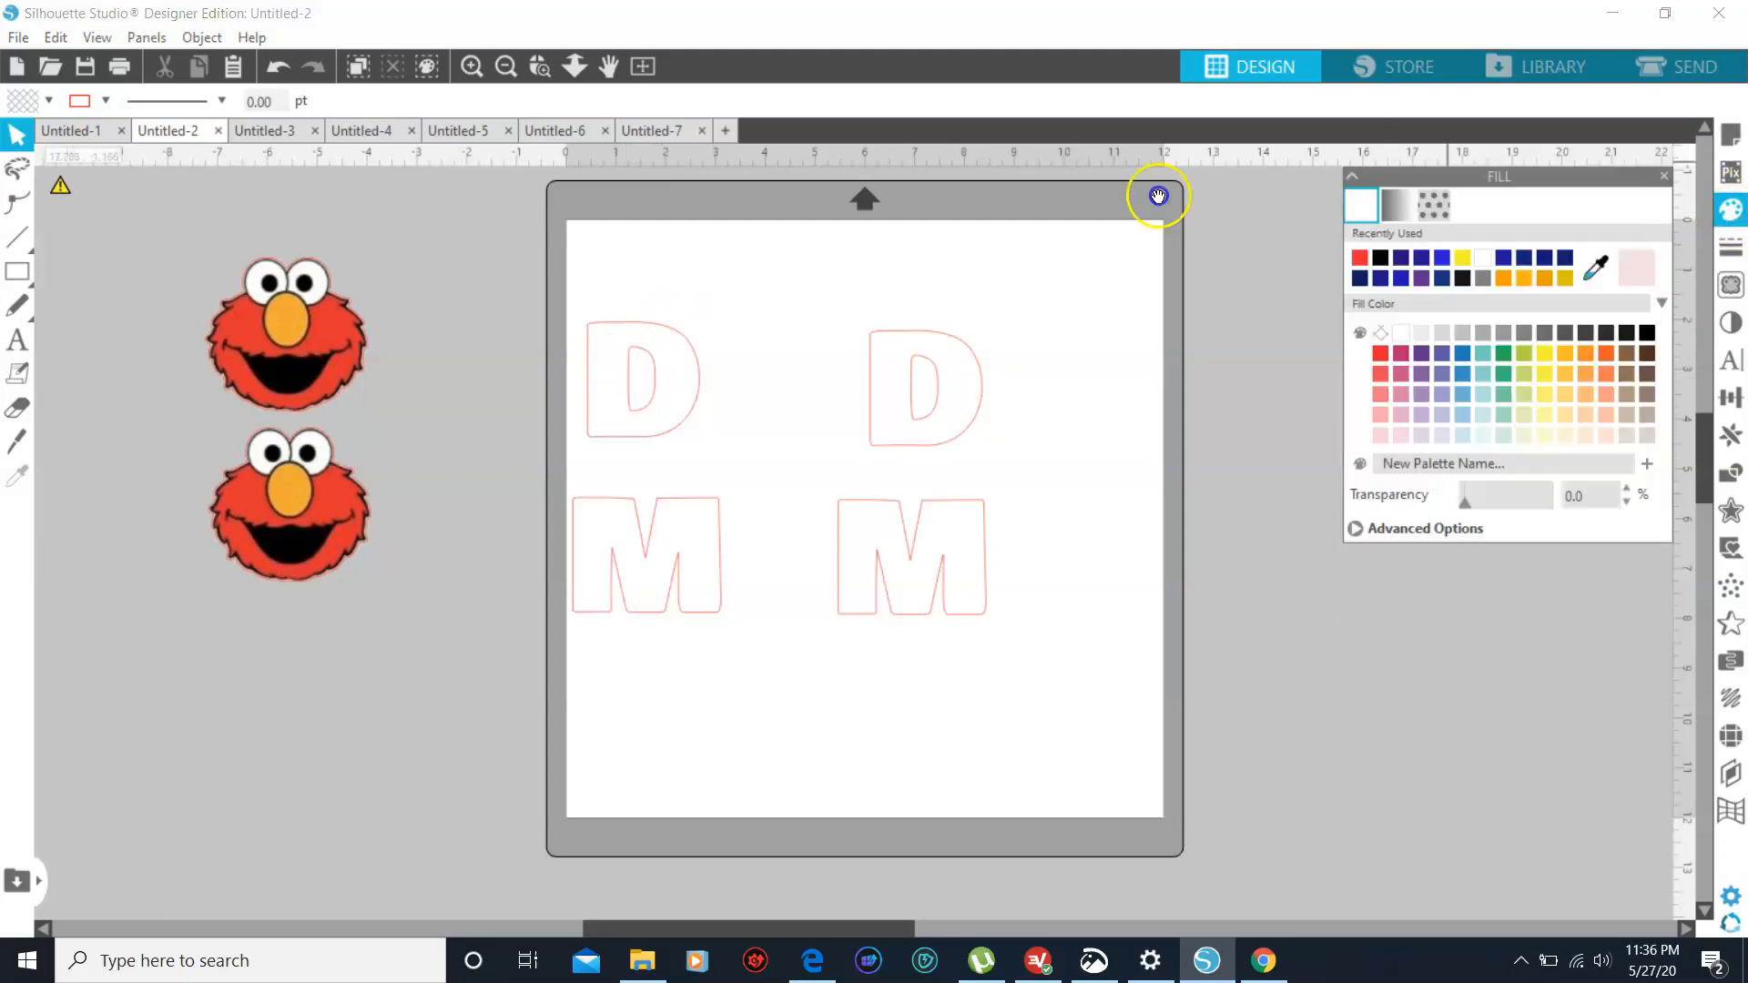
left_click(895, 341)
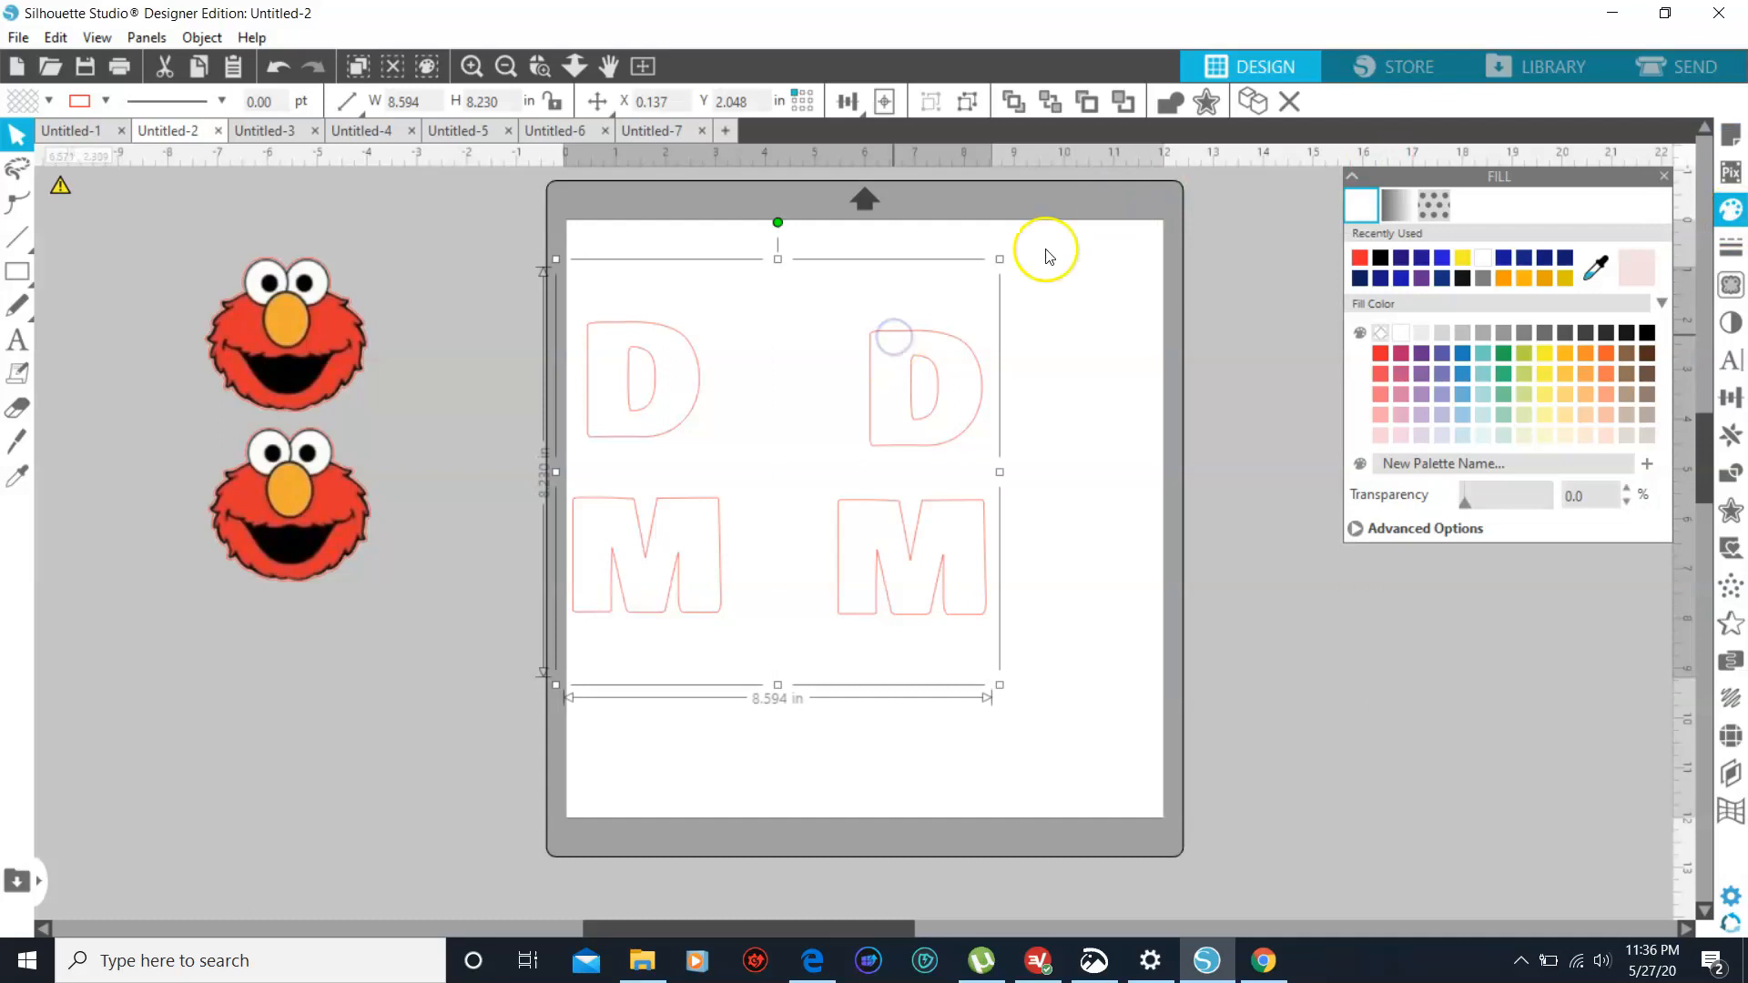
left_click(1361, 258)
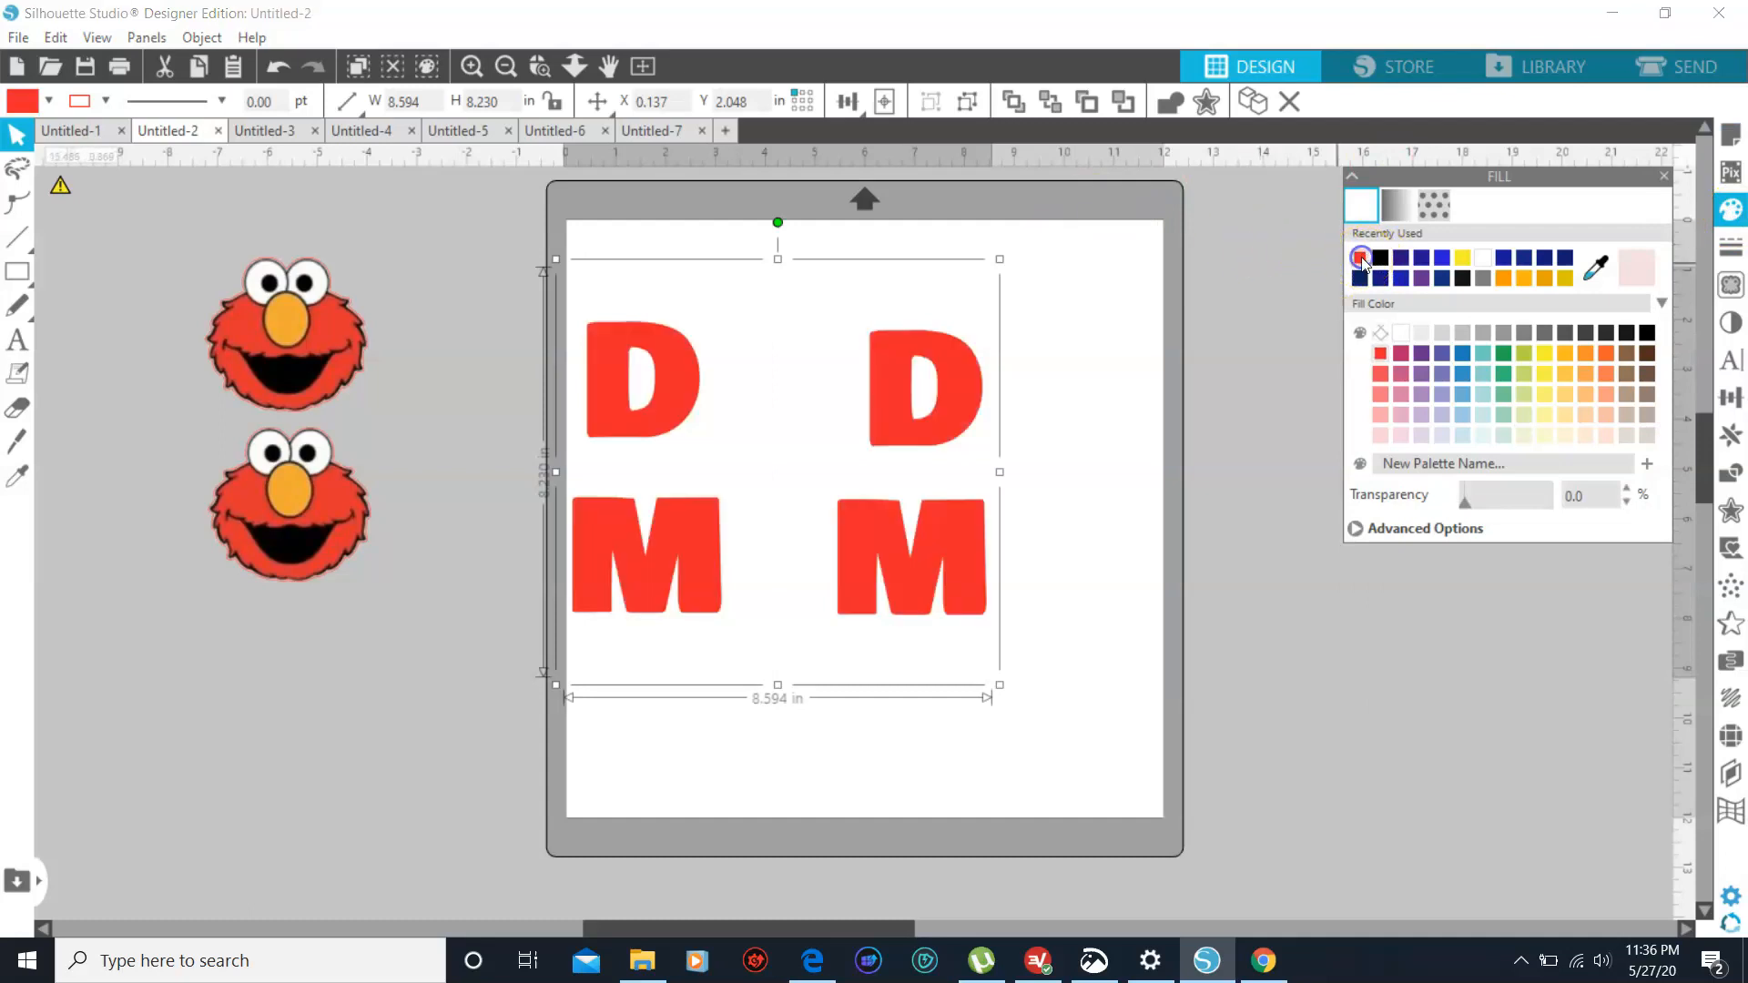
left_click(1381, 257)
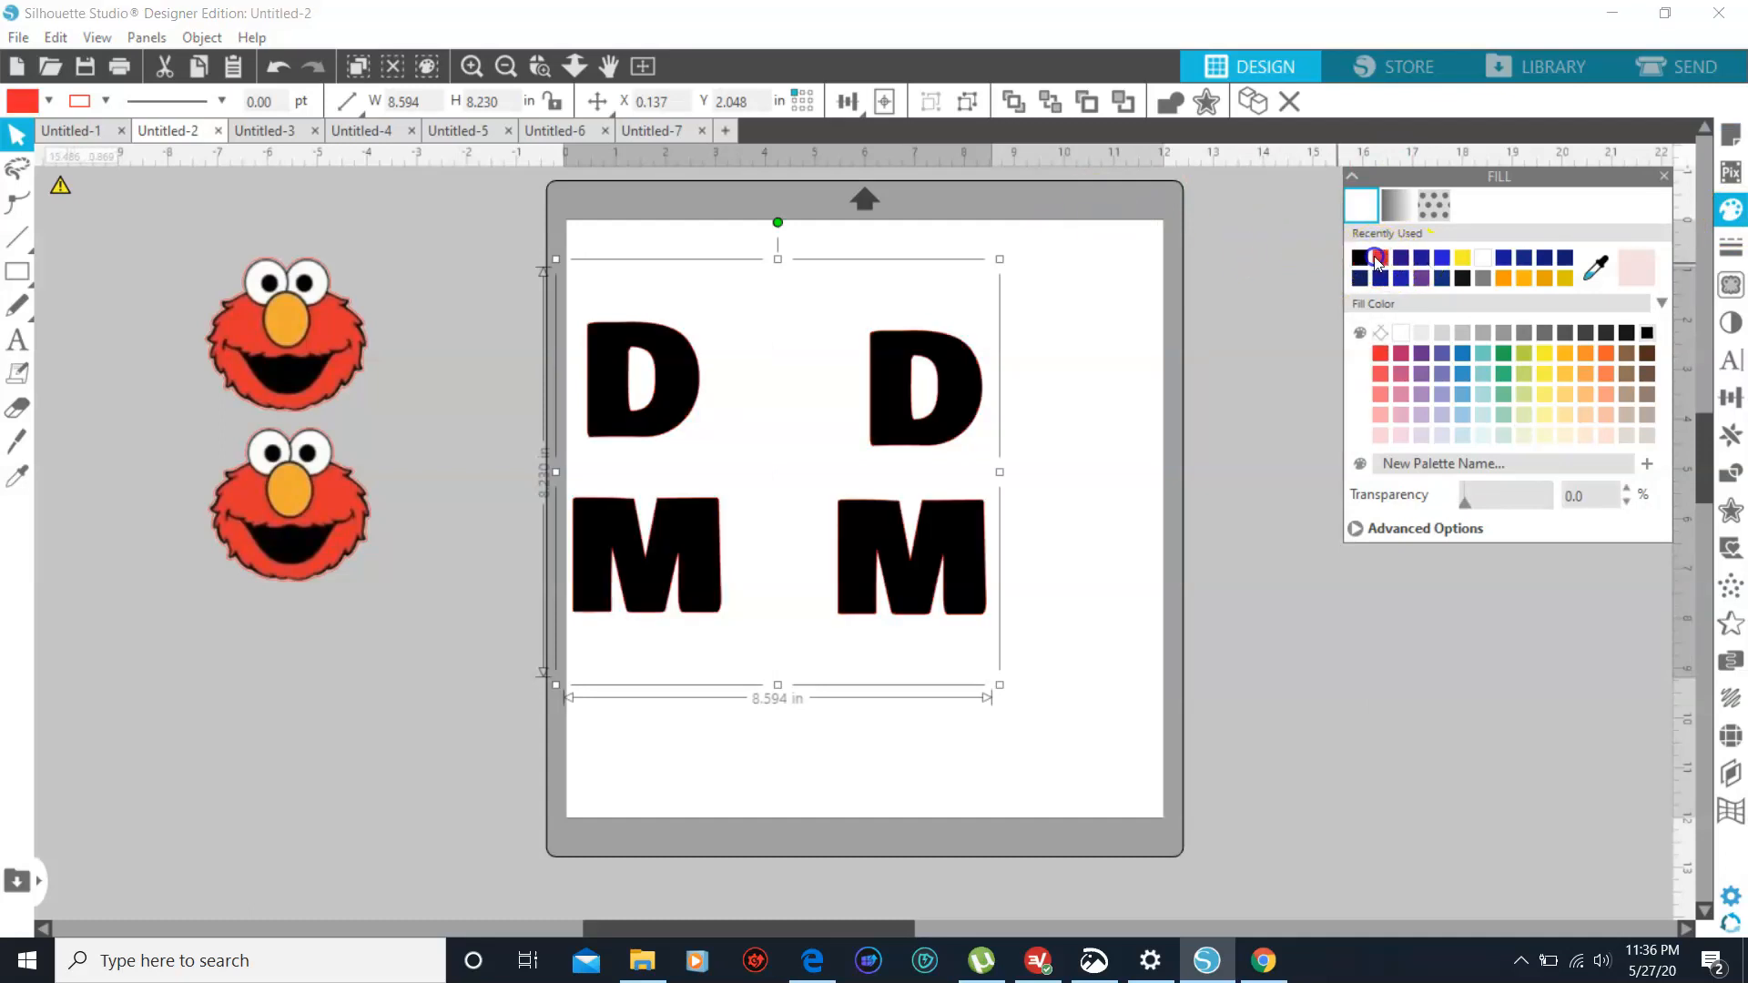
left_click(1403, 260)
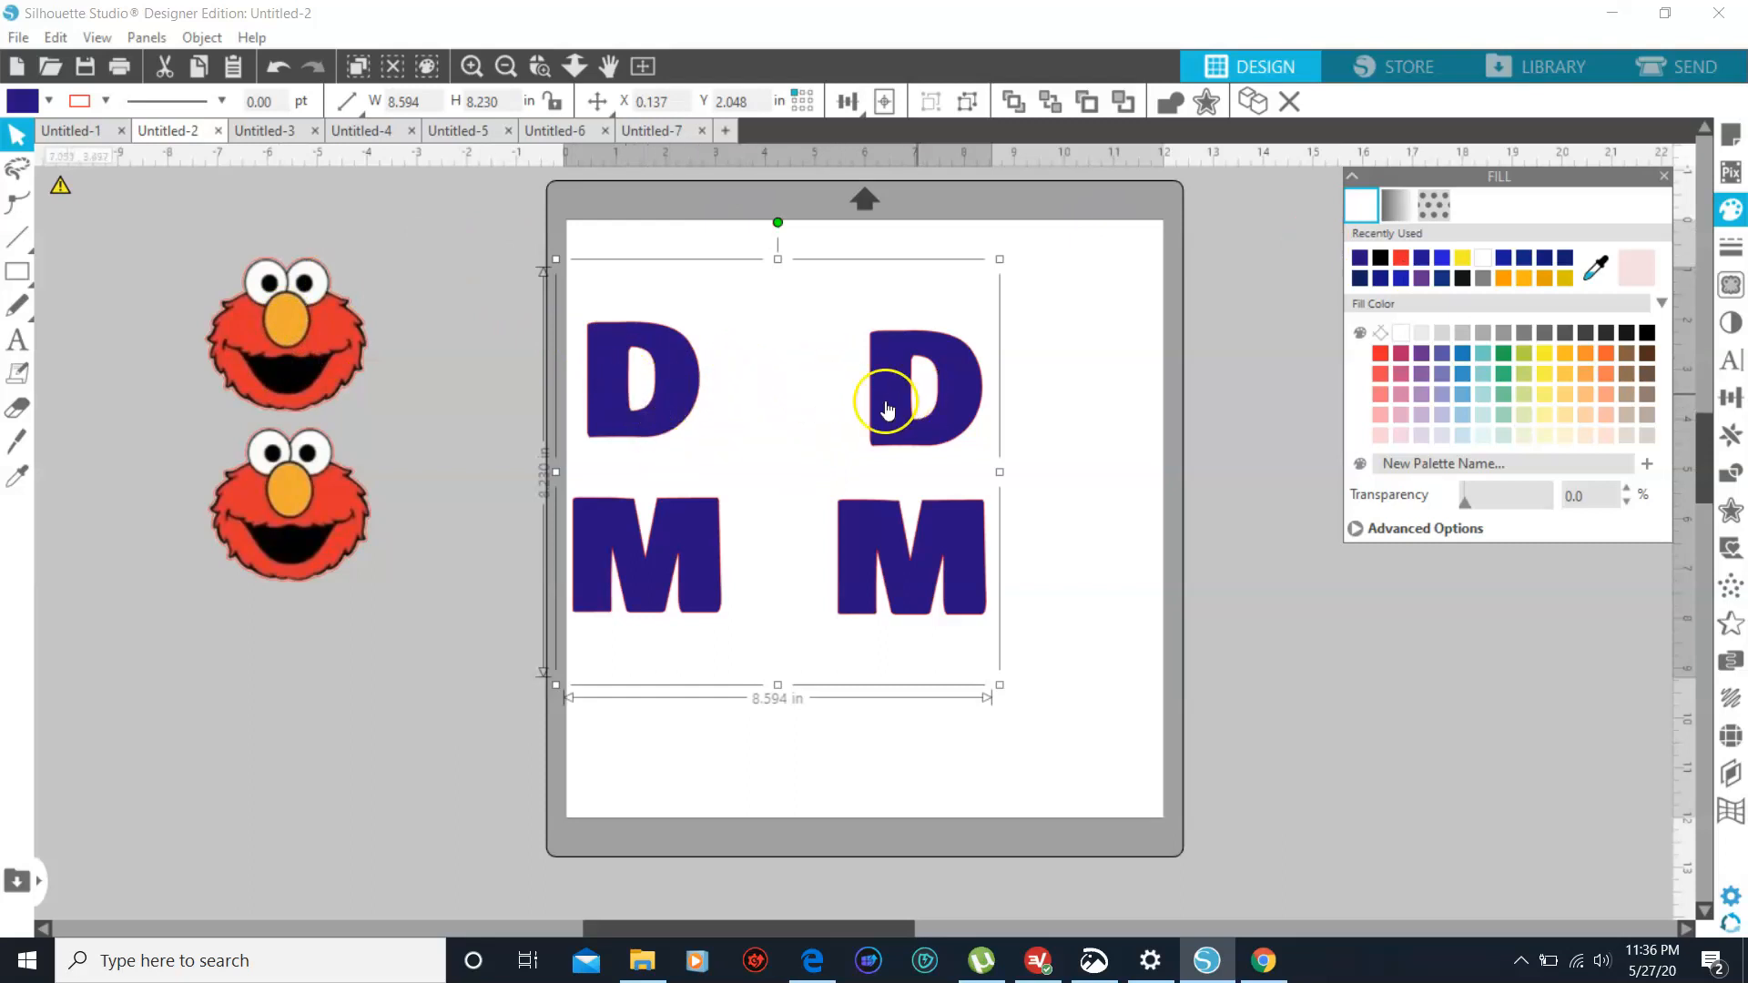
left_click(1403, 259)
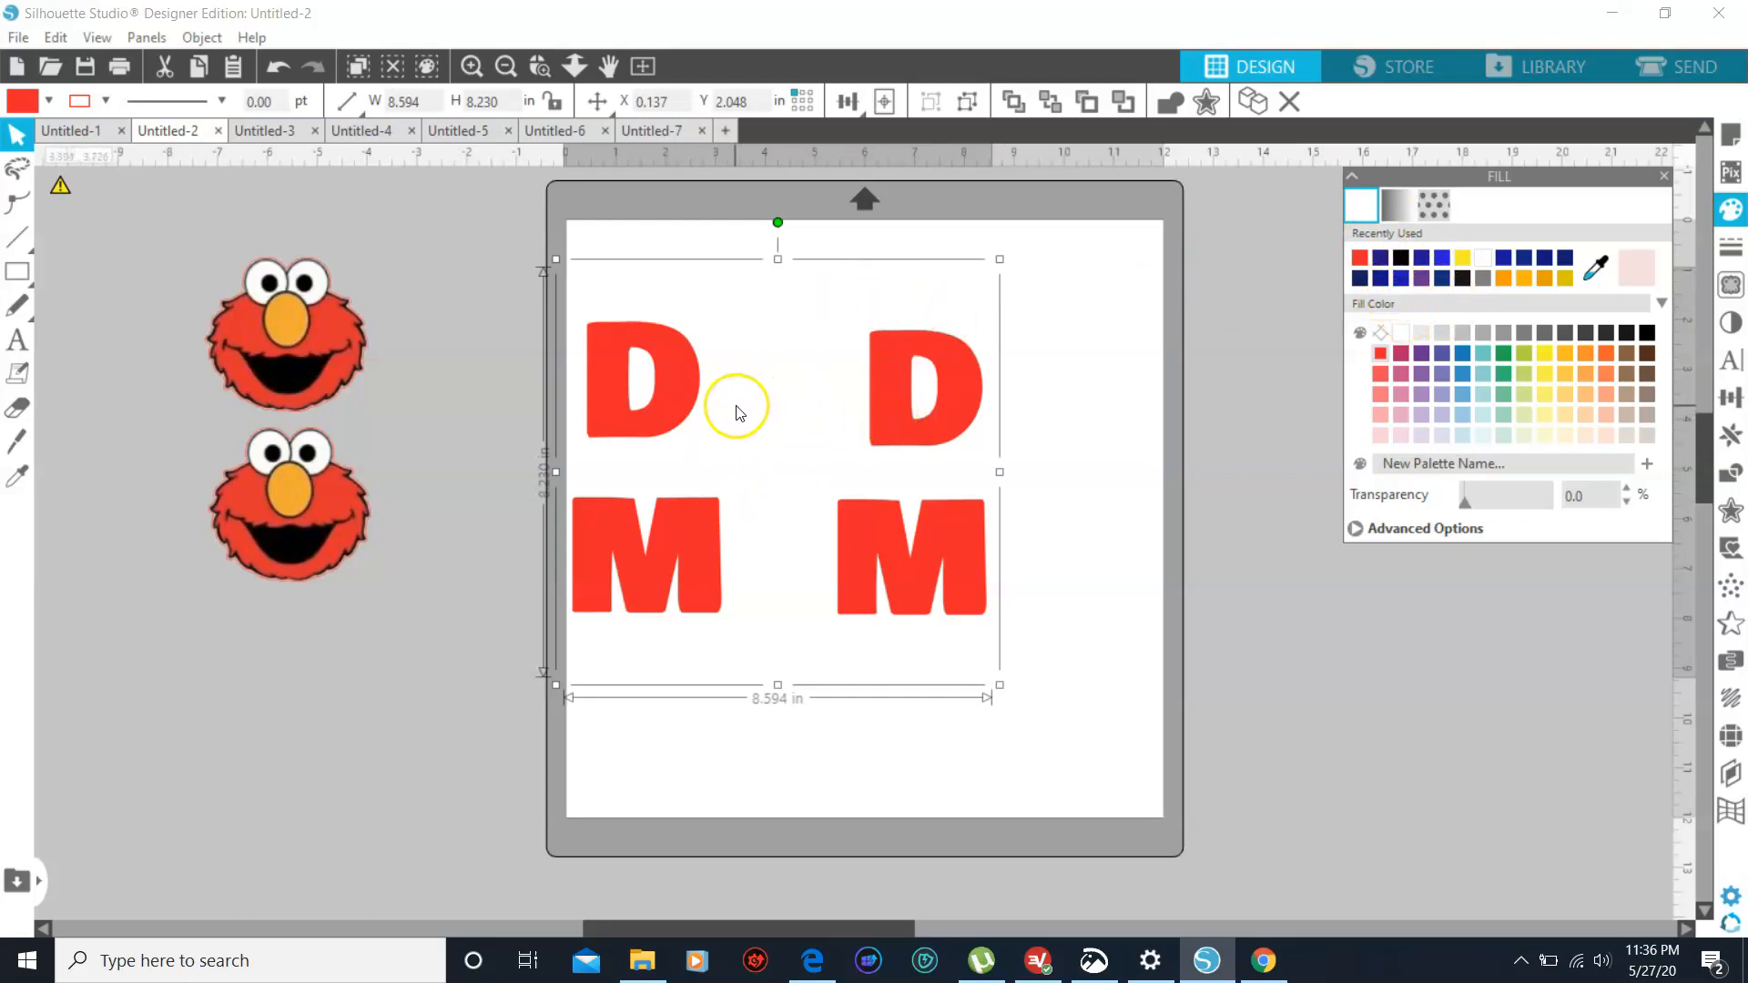
left_click(1065, 362)
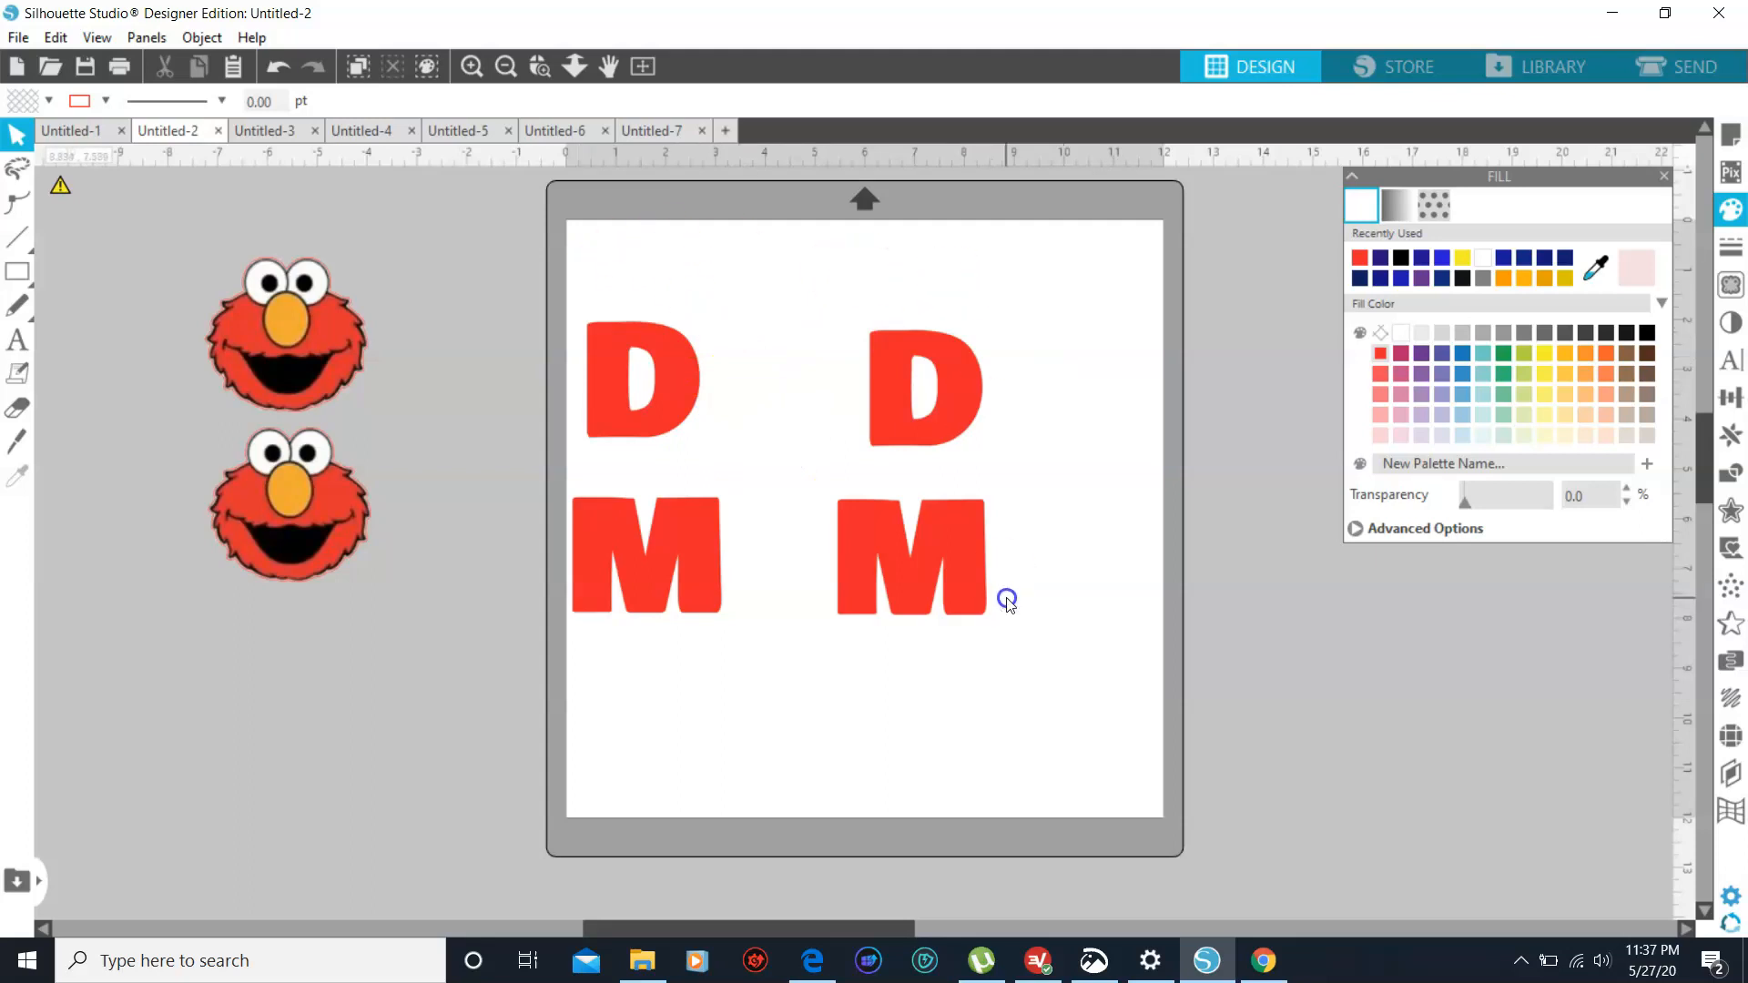
- Mirror the D and M letters horizontally for heat transfer and deselect them
left_click(921, 428)
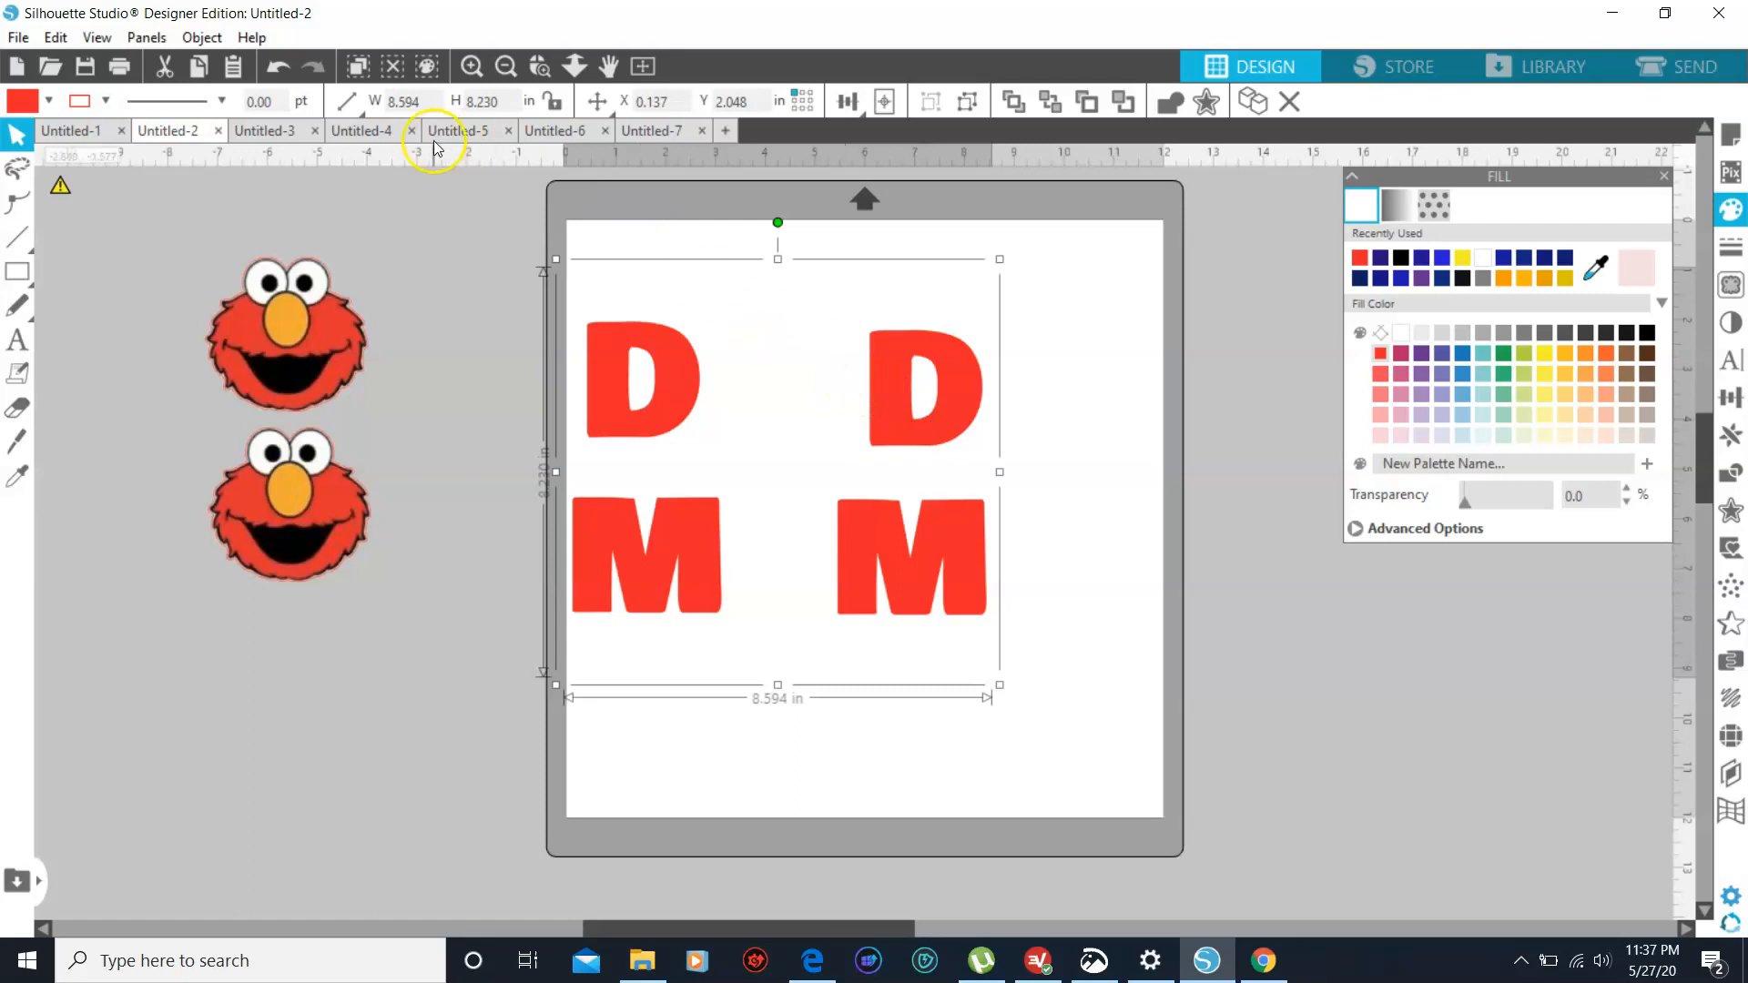
left_click(202, 37)
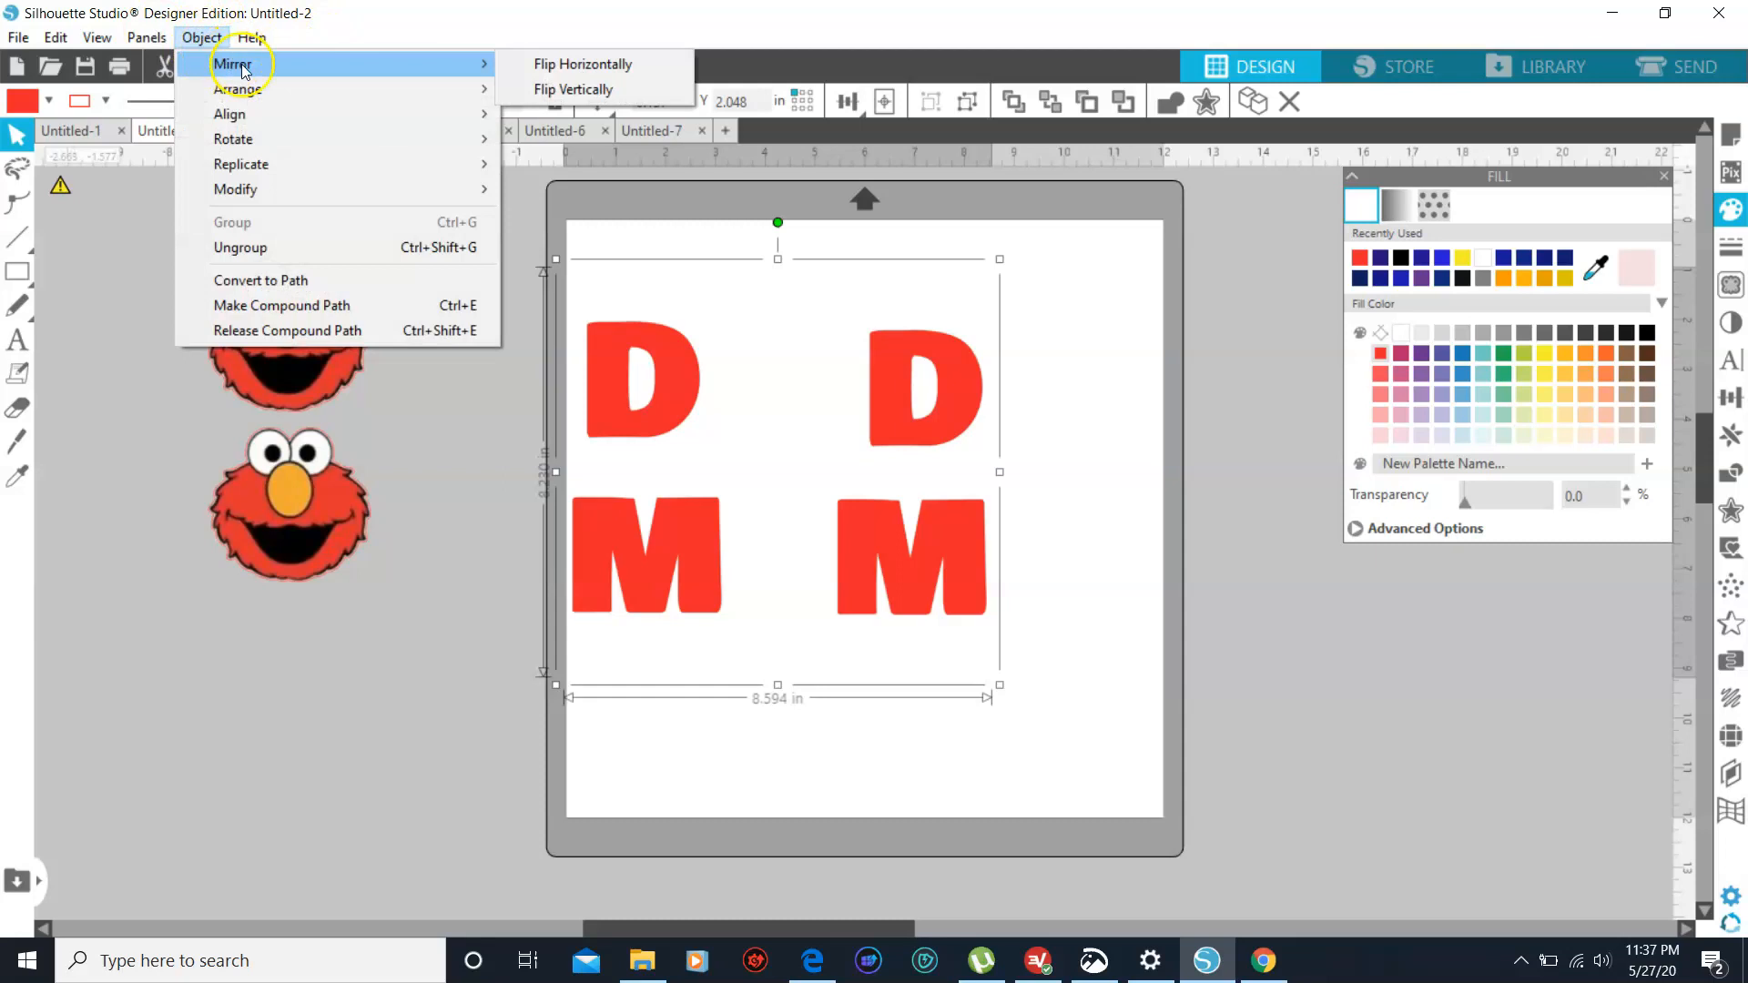
left_click(135, 216)
left_click(203, 38)
mouse_move(224, 62)
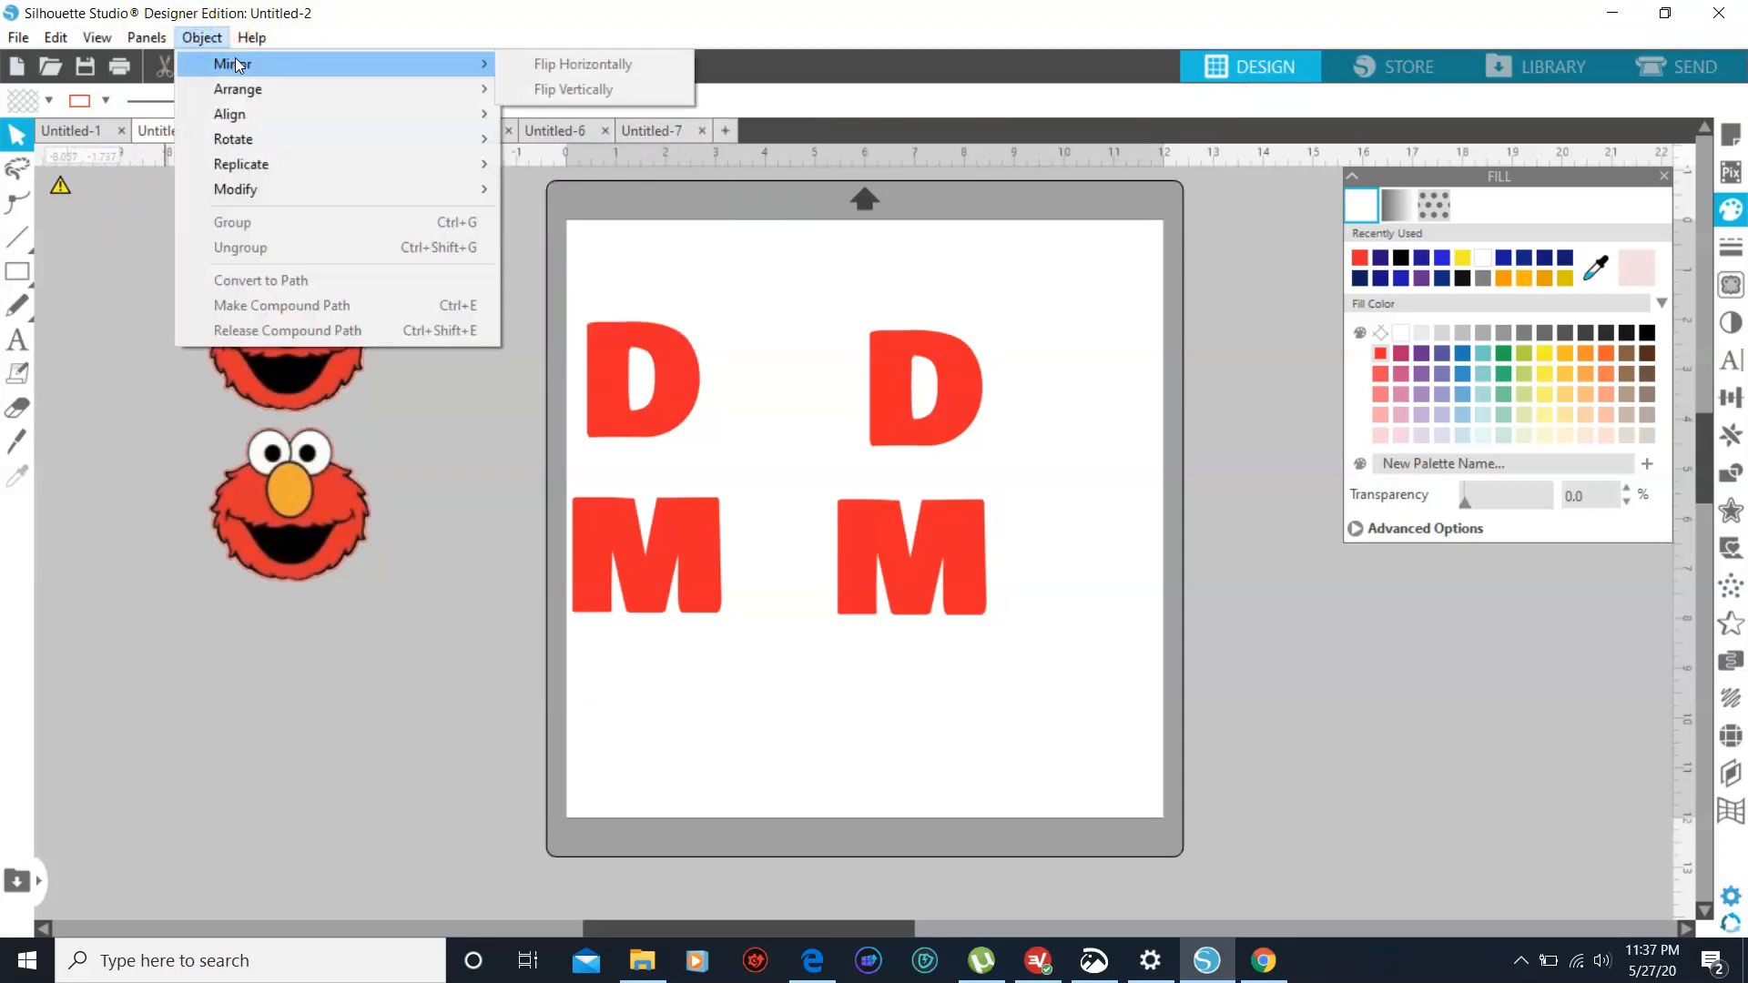
left_click(439, 430)
left_click(623, 373)
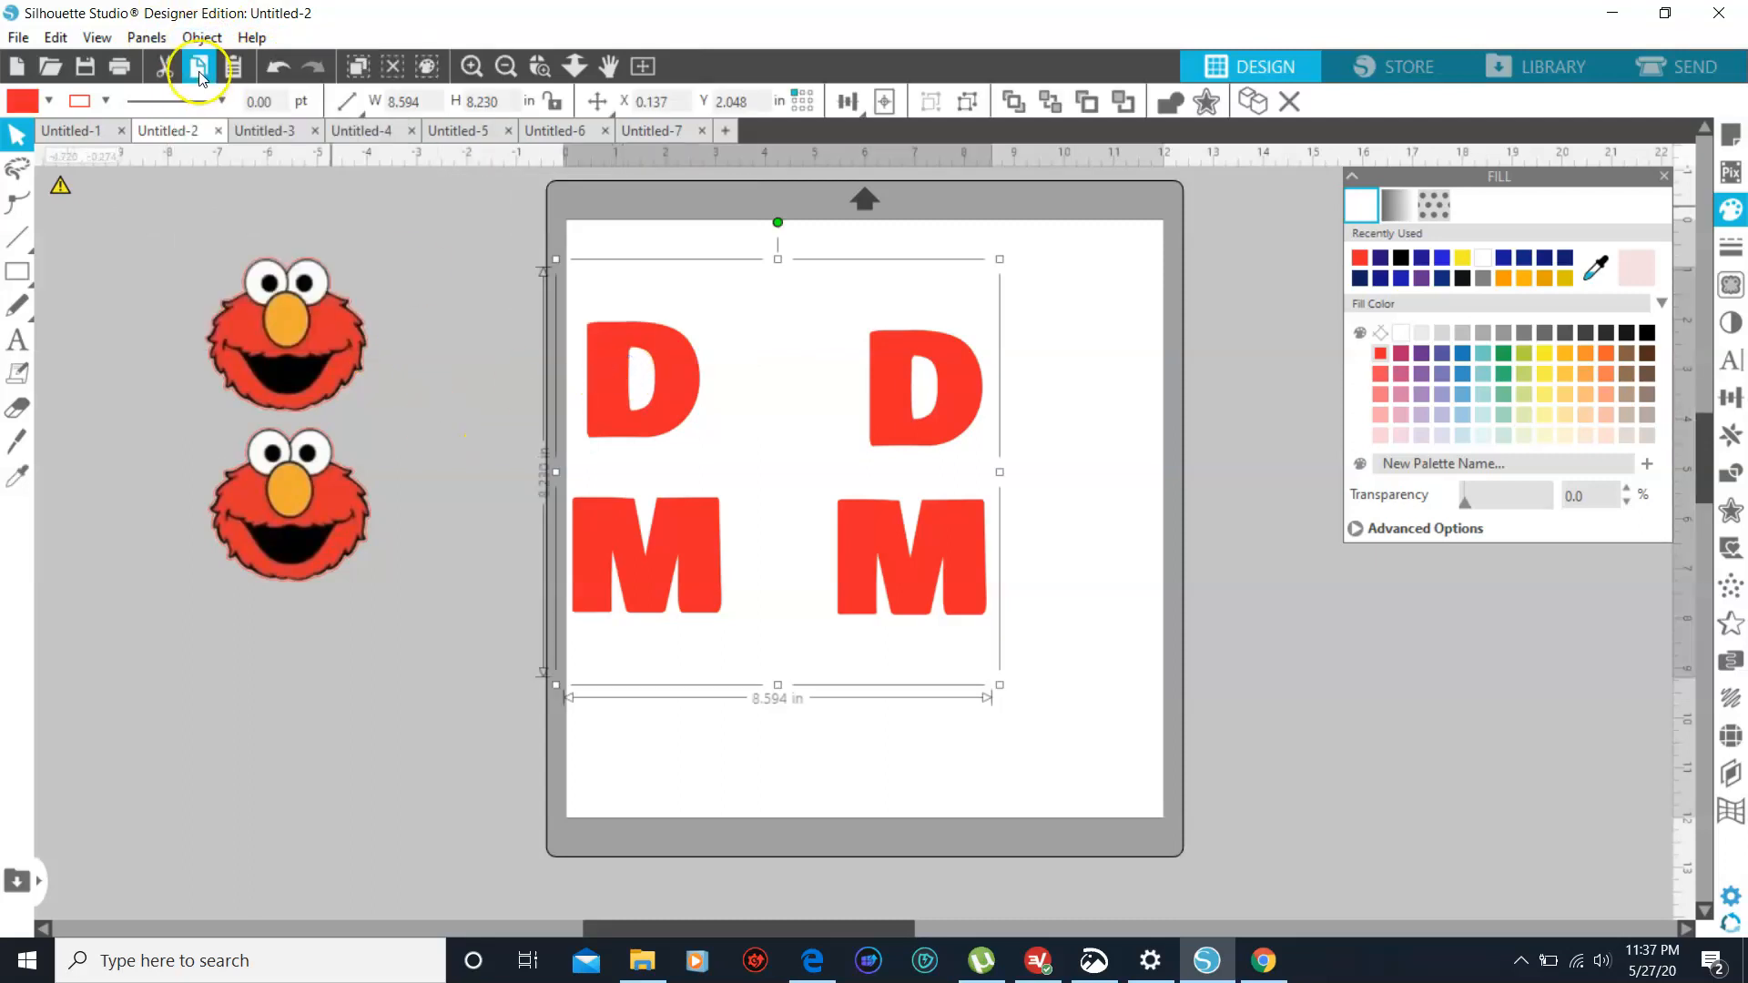
left_click(202, 37)
mouse_move(260, 62)
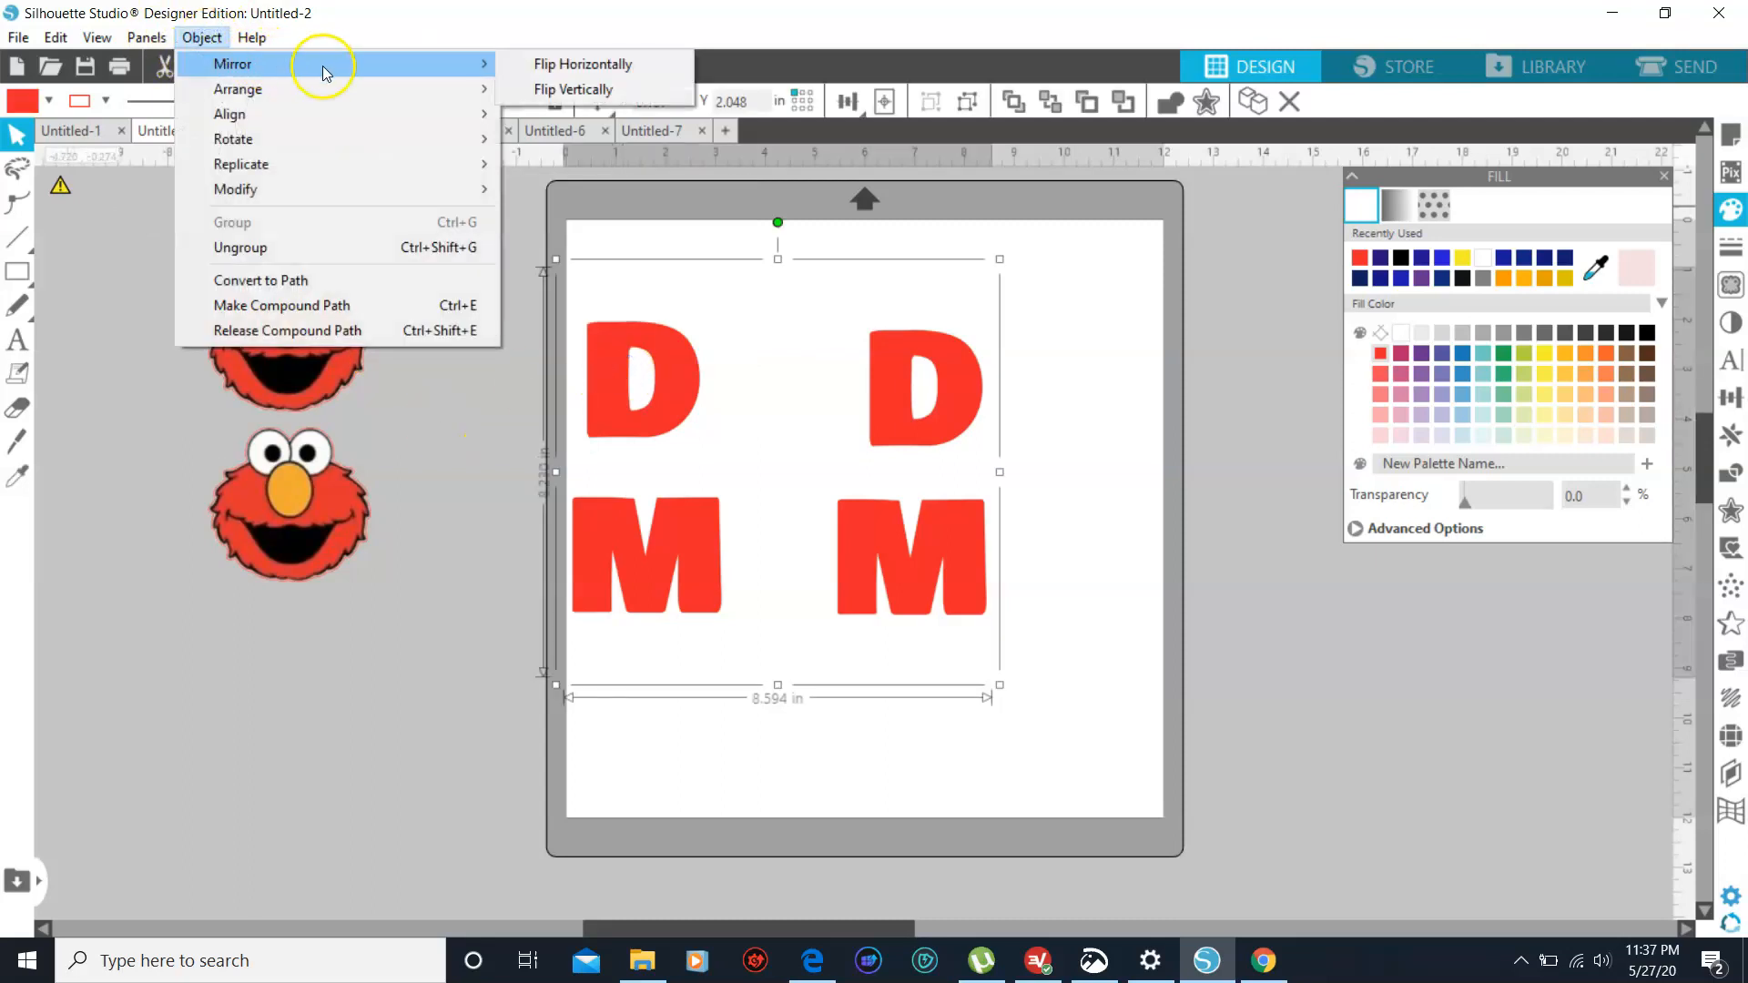
left_click(546, 63)
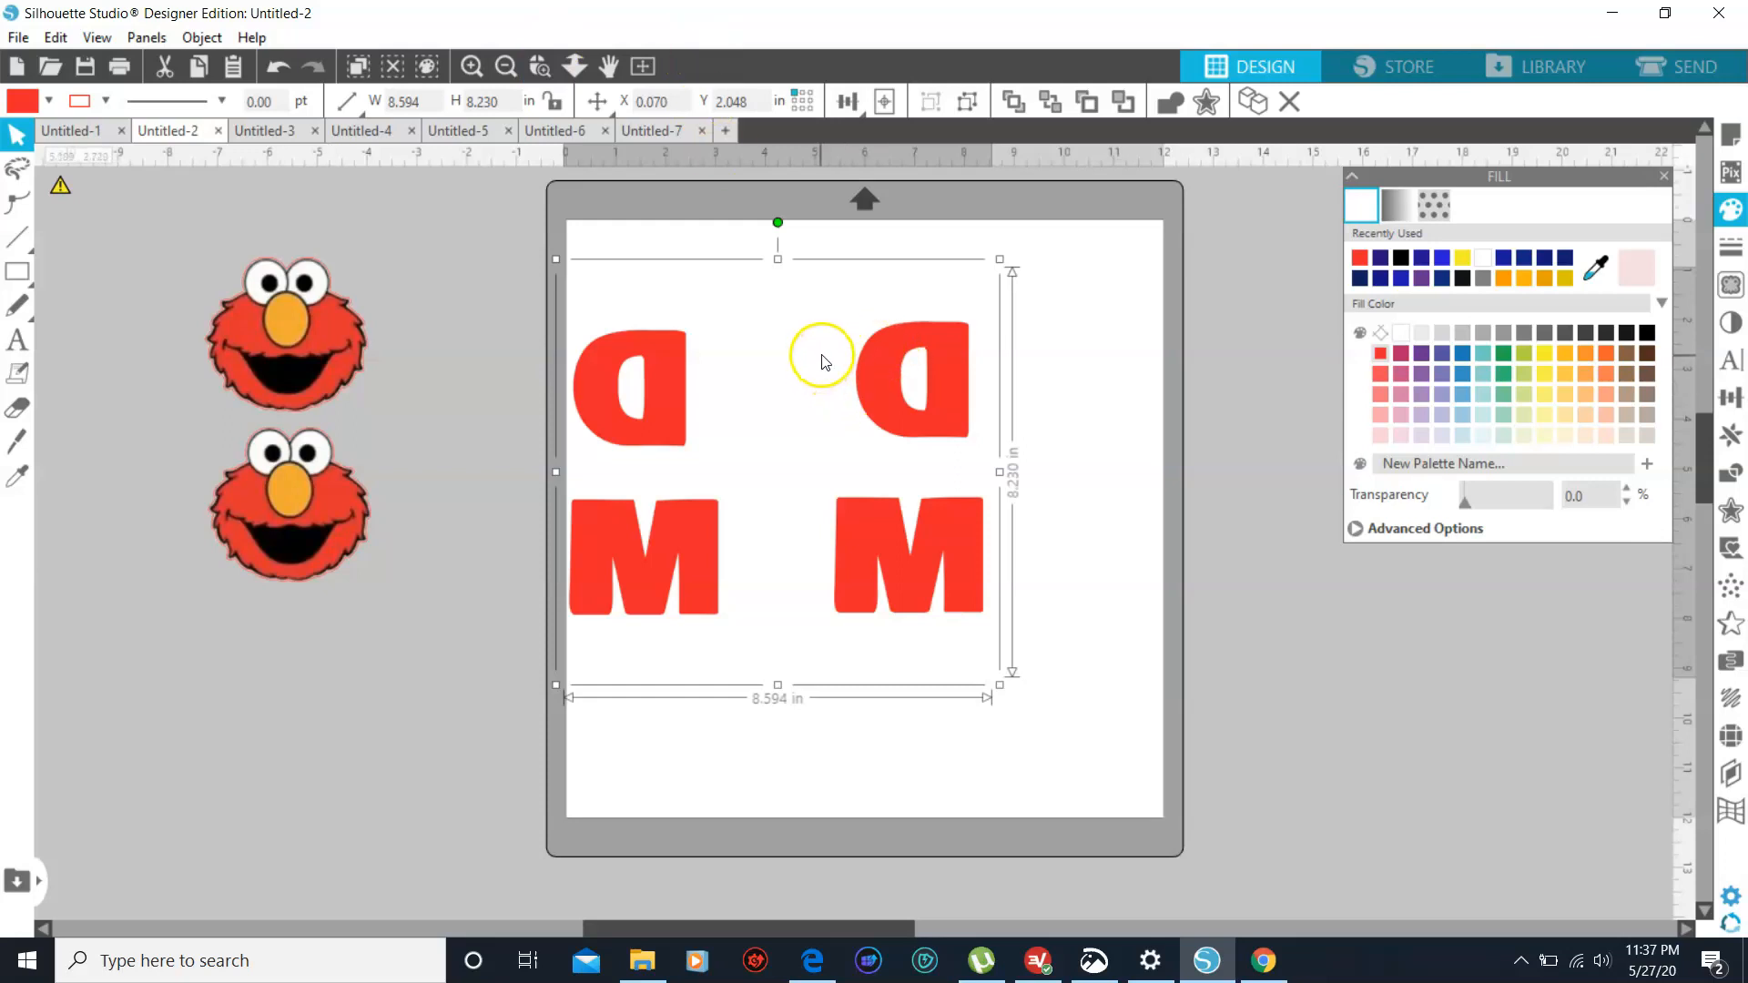
left_click(1014, 383)
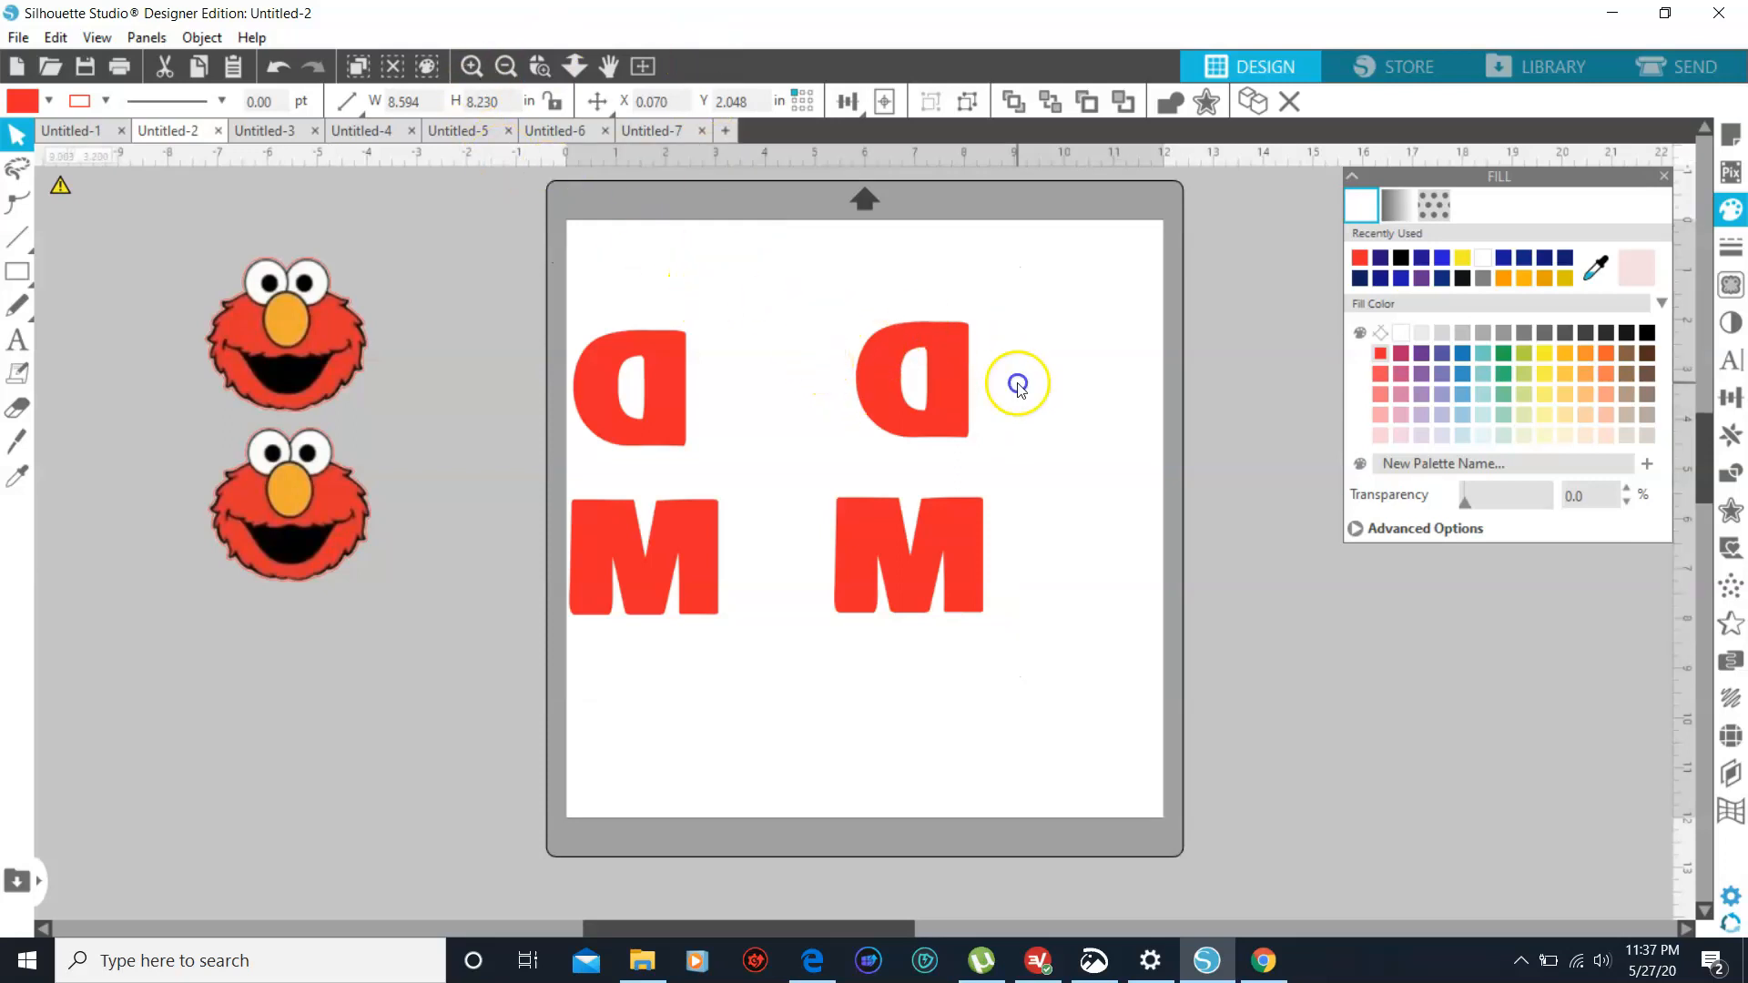
- Preview the cut layout, then shift the mirrored letters slightly inward from the page's left edge to about X 0.345 in
left_click(1695, 65)
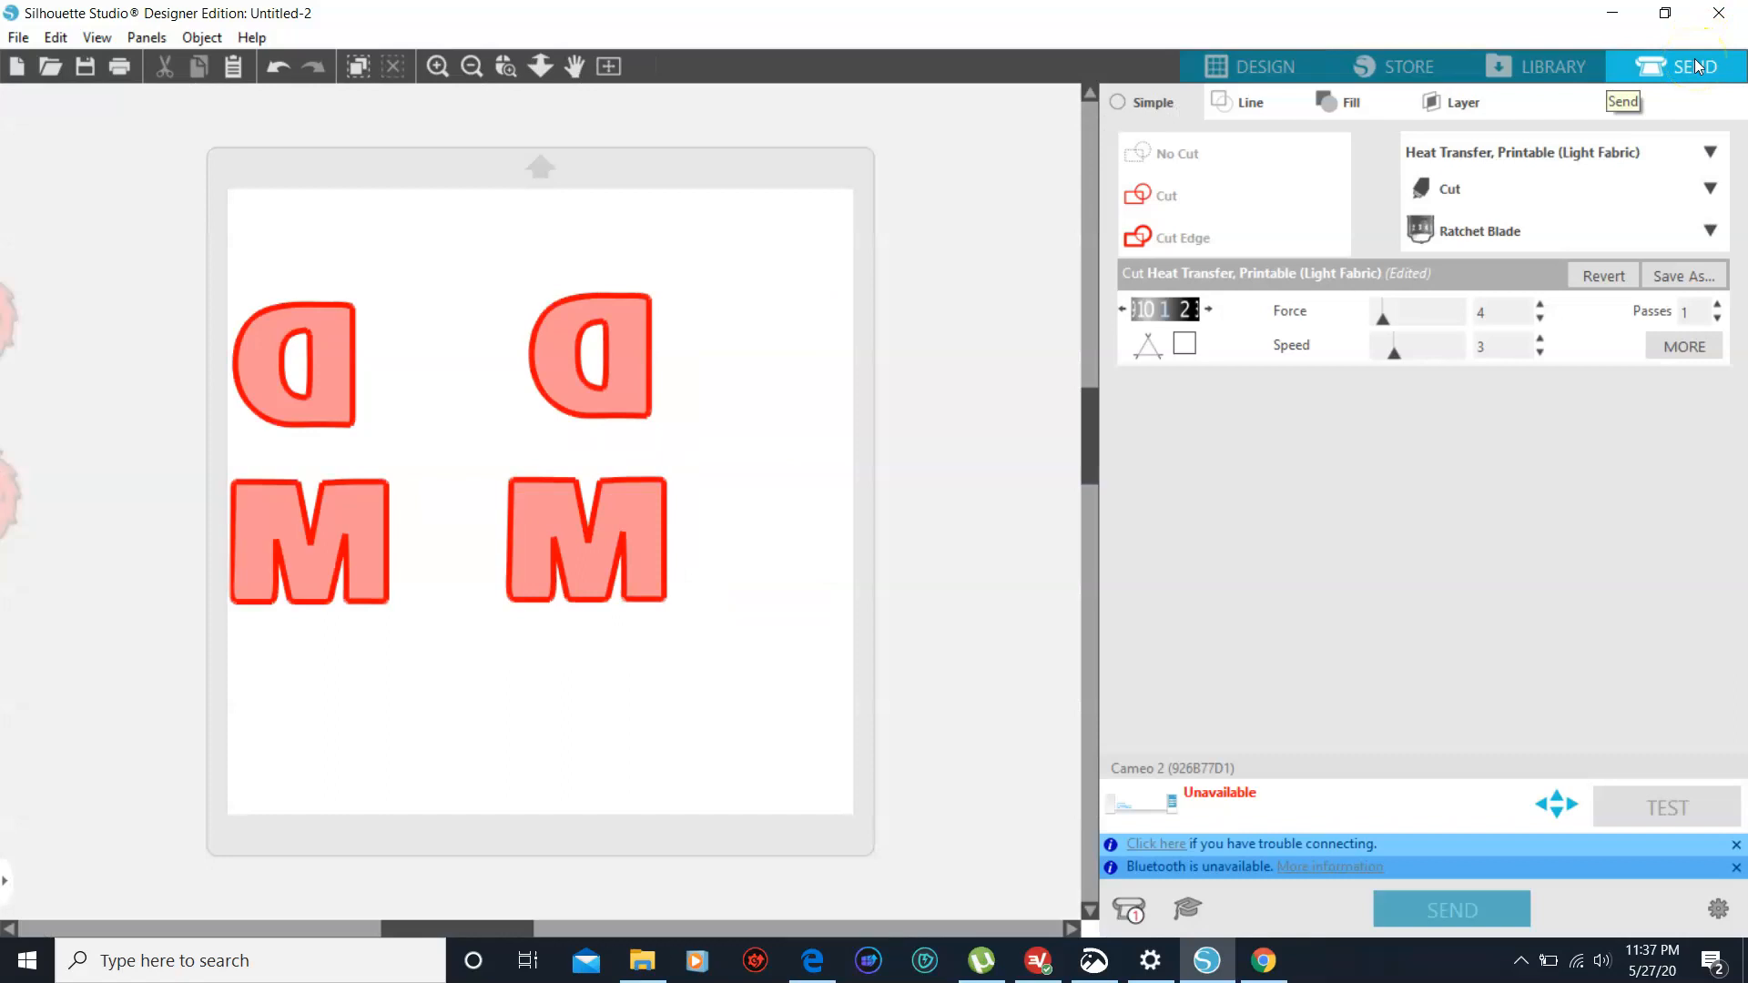
left_click(1259, 67)
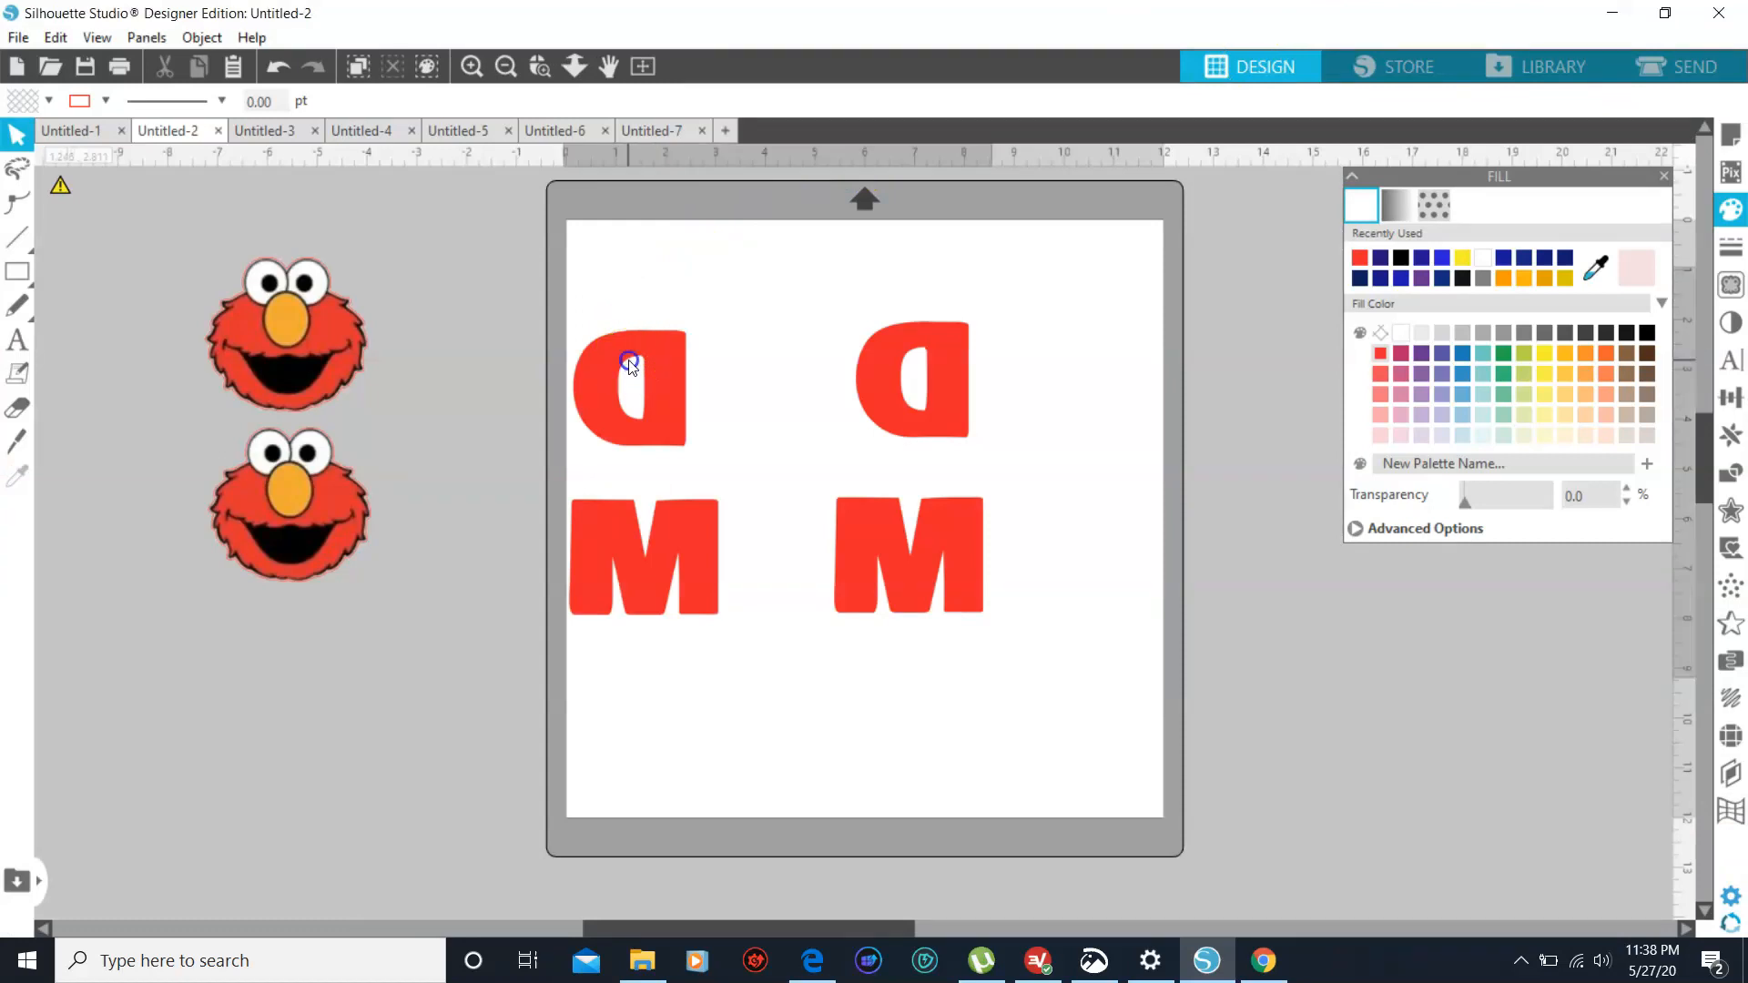
left_click_drag(629, 362, 642, 367)
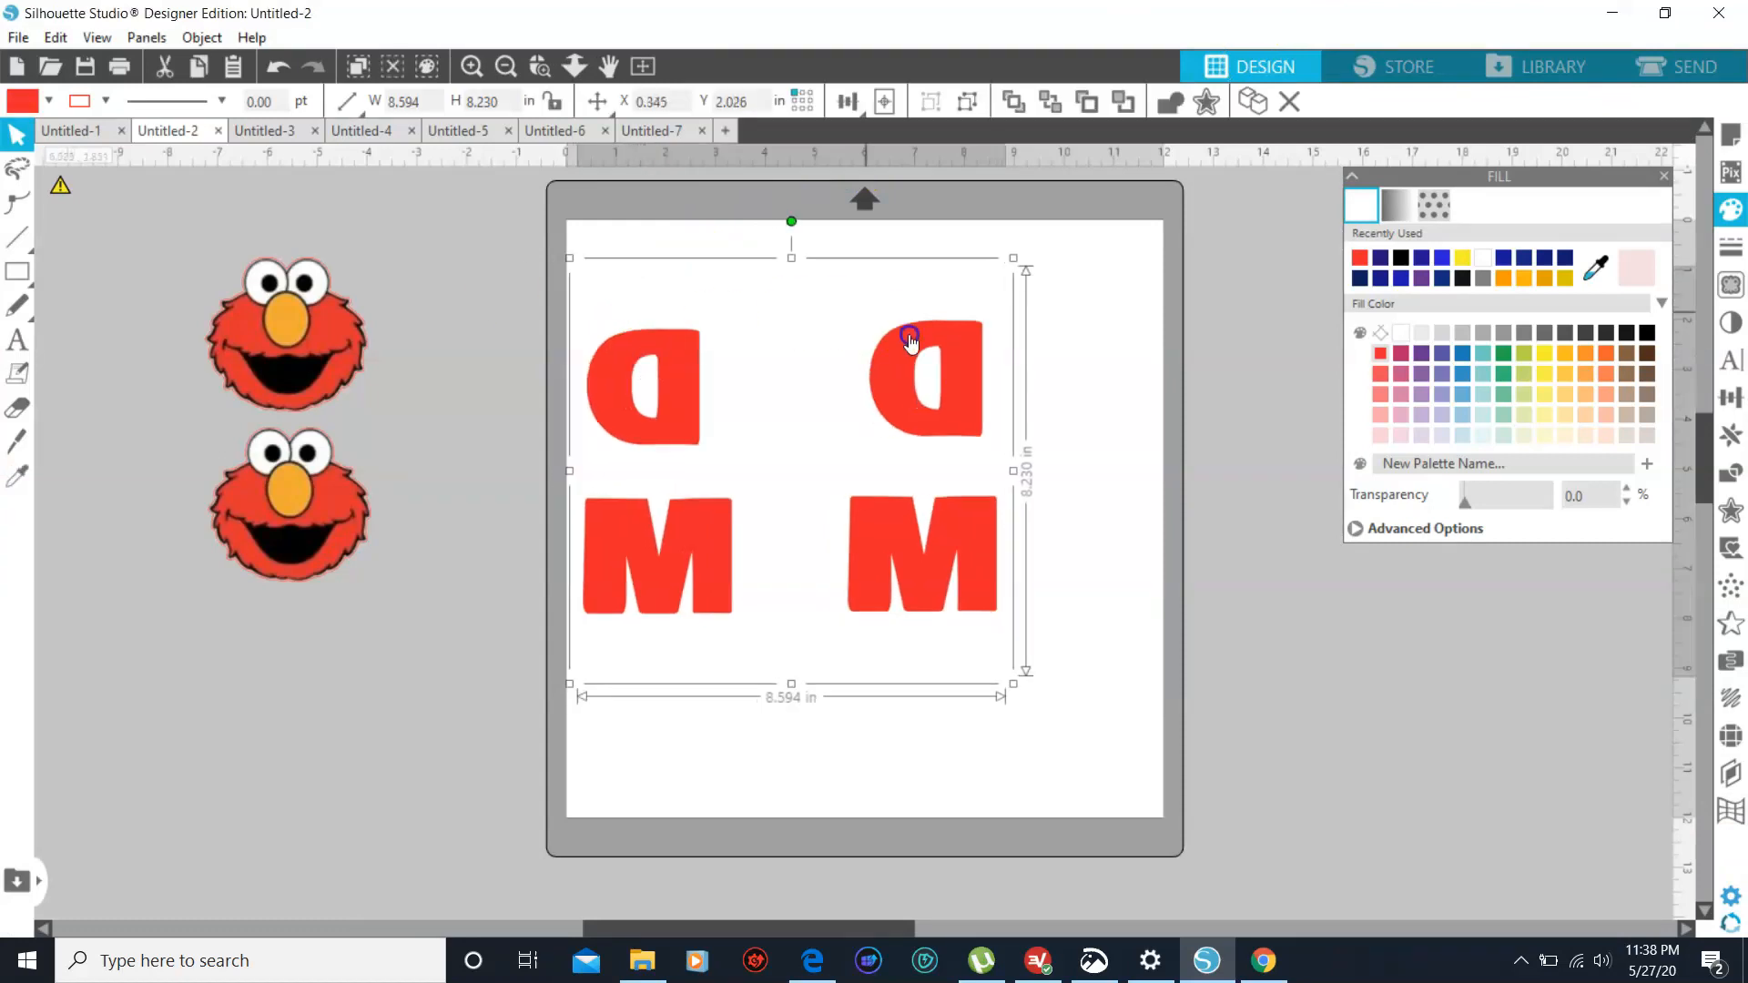
left_click(1078, 310)
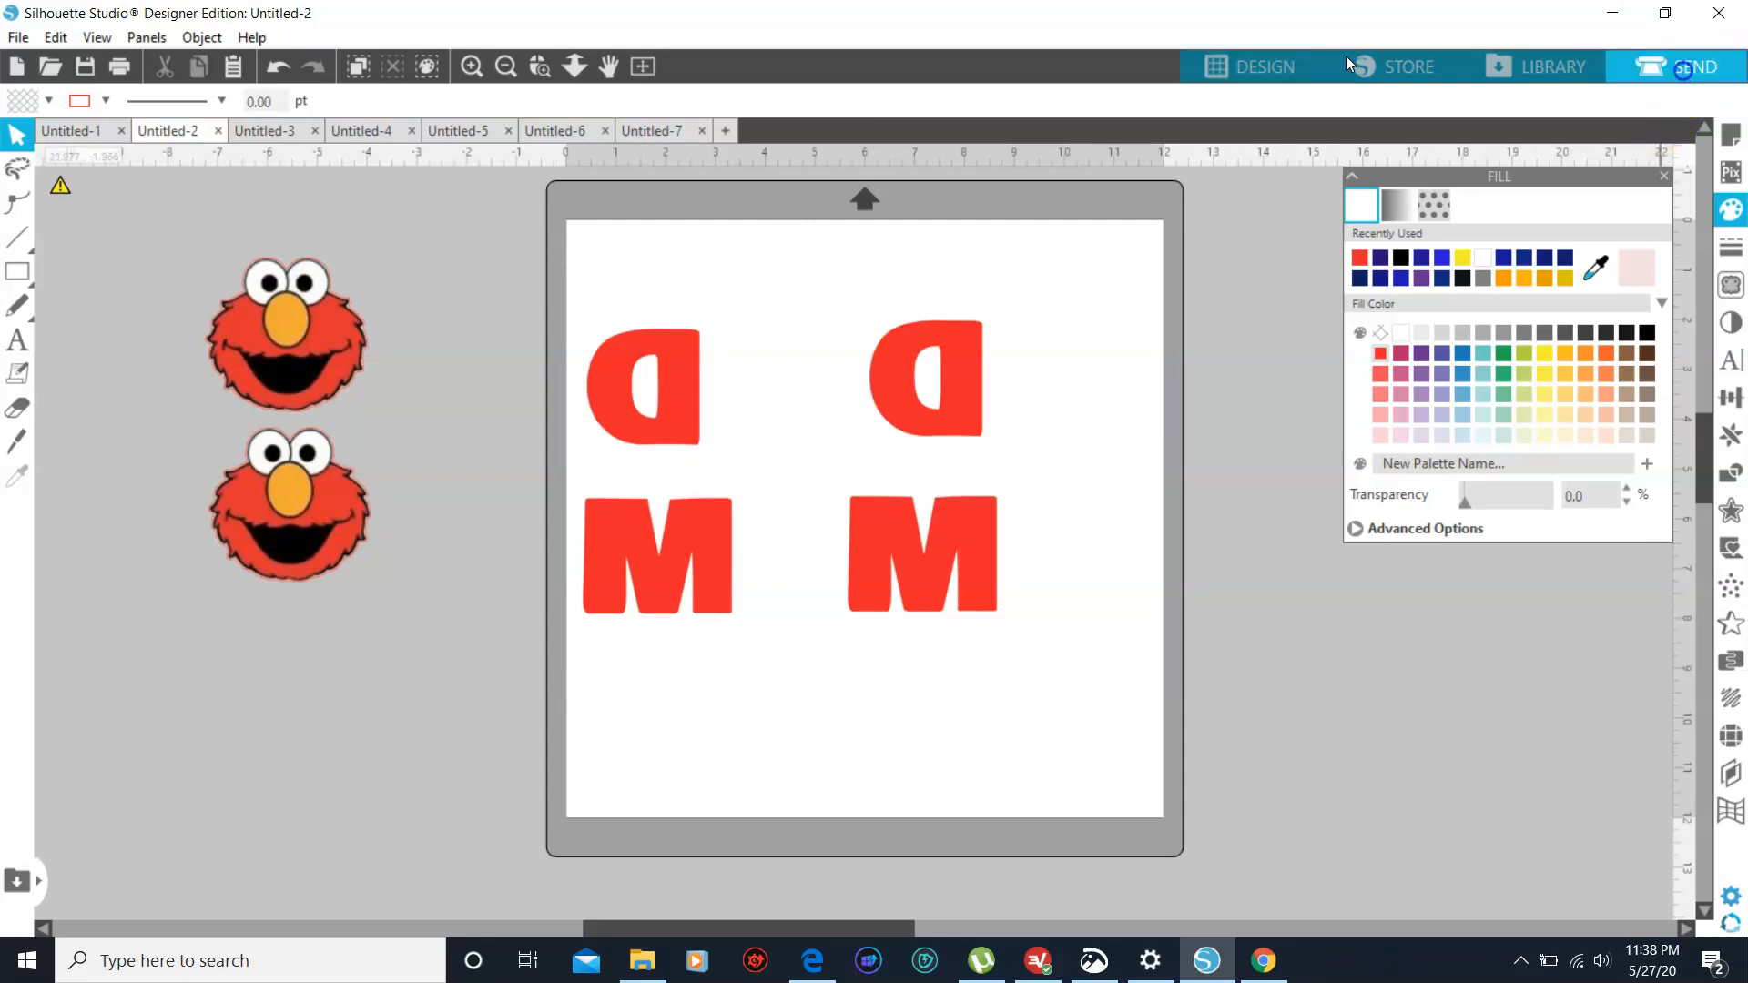
- Set the cut material to Heat Transfer, Smooth and raise the cutting force to 11
left_click(1683, 73)
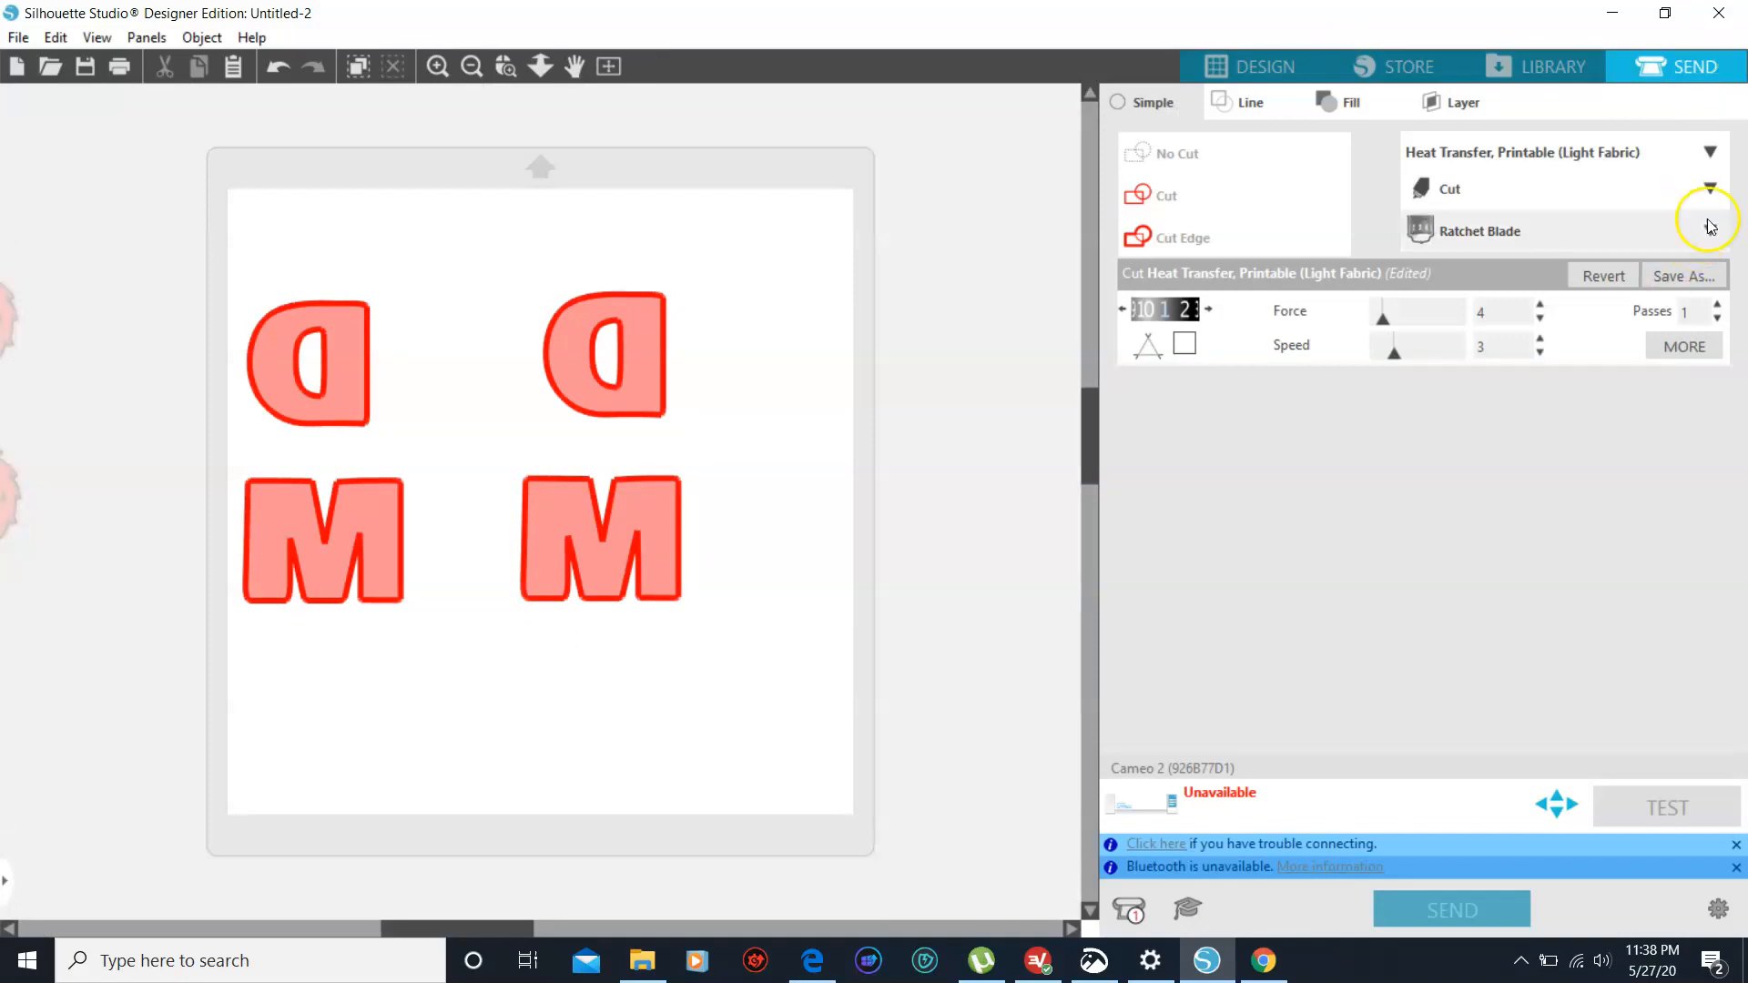
left_click(1711, 154)
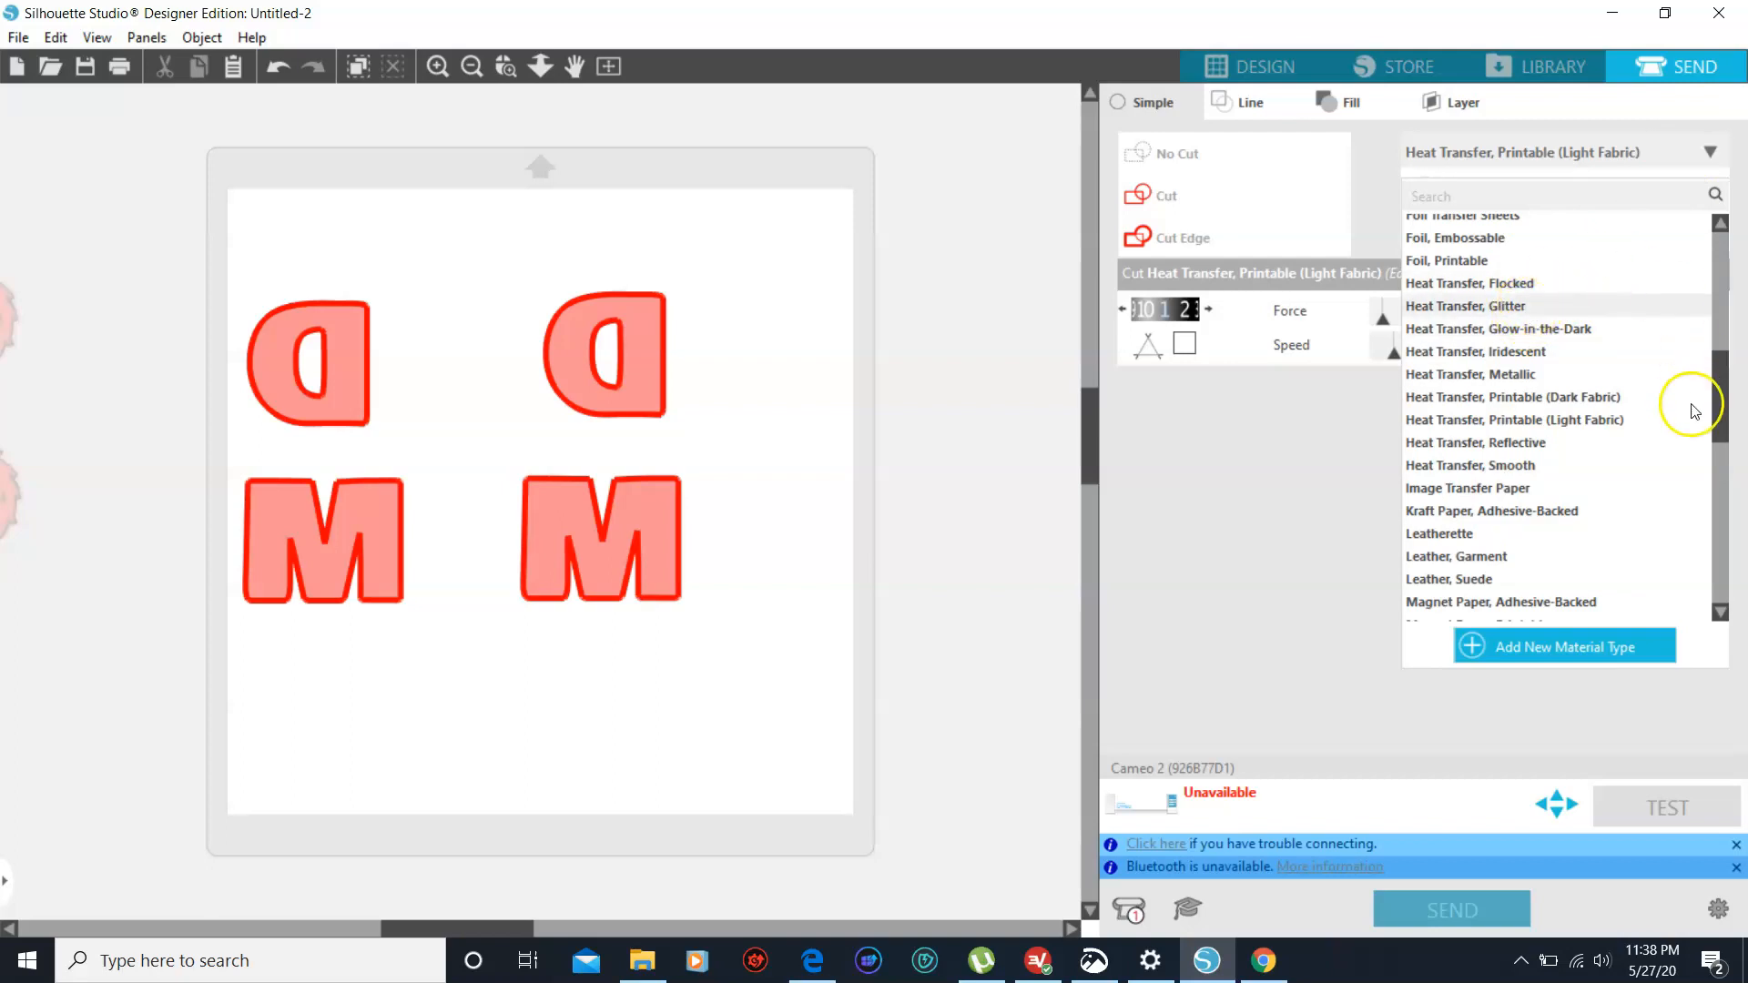
left_click(1563, 470)
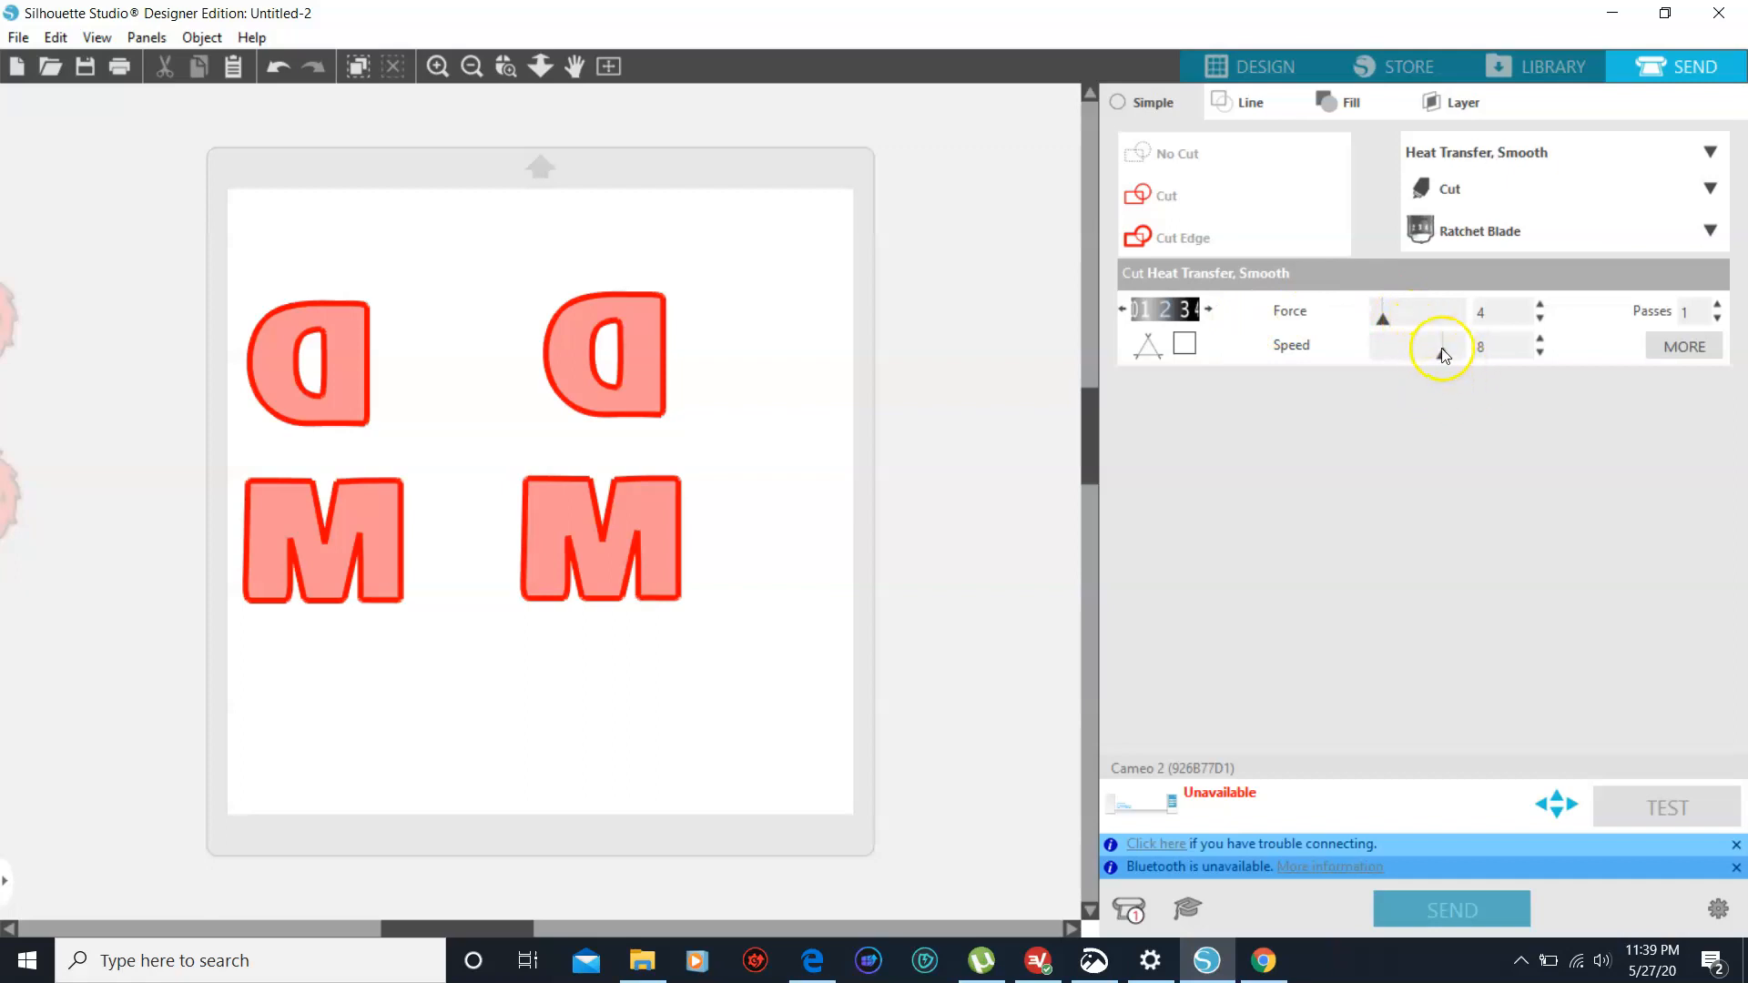
left_click(1539, 307)
left_click(1540, 307)
left_click(1539, 307)
left_click(1540, 307)
left_click(1540, 306)
left_click(1540, 307)
left_click(1539, 307)
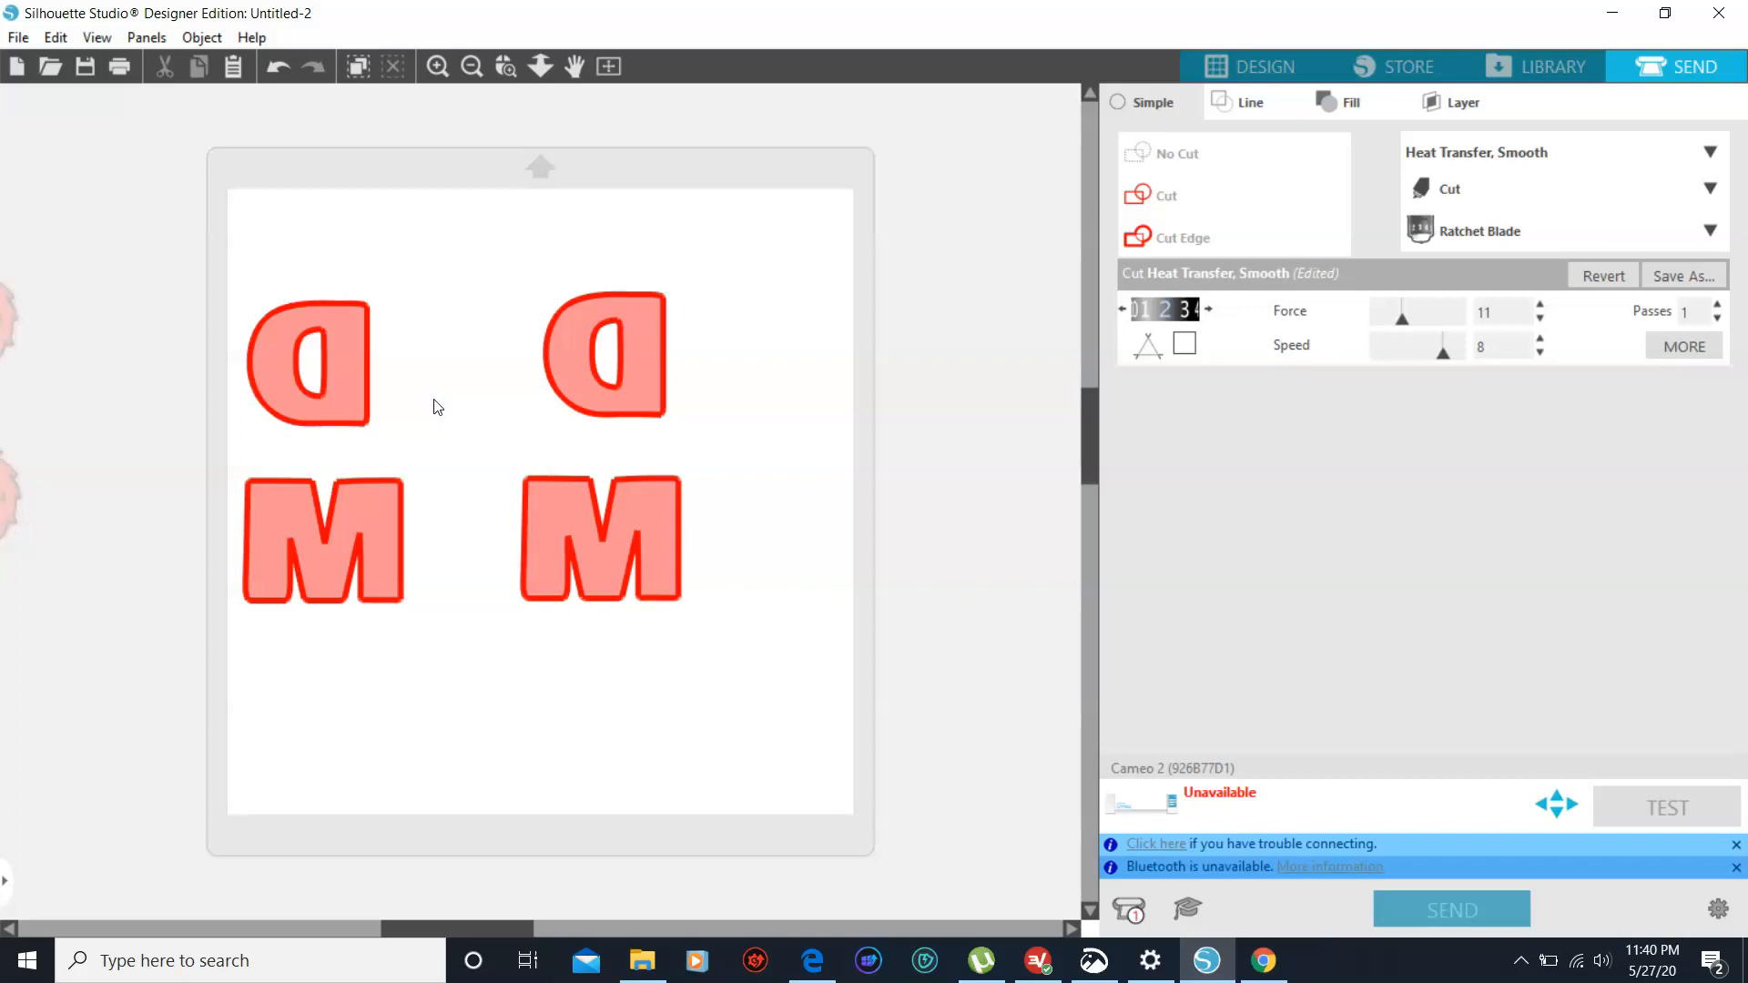
- Return from the cut settings to the design page
left_click(1252, 71)
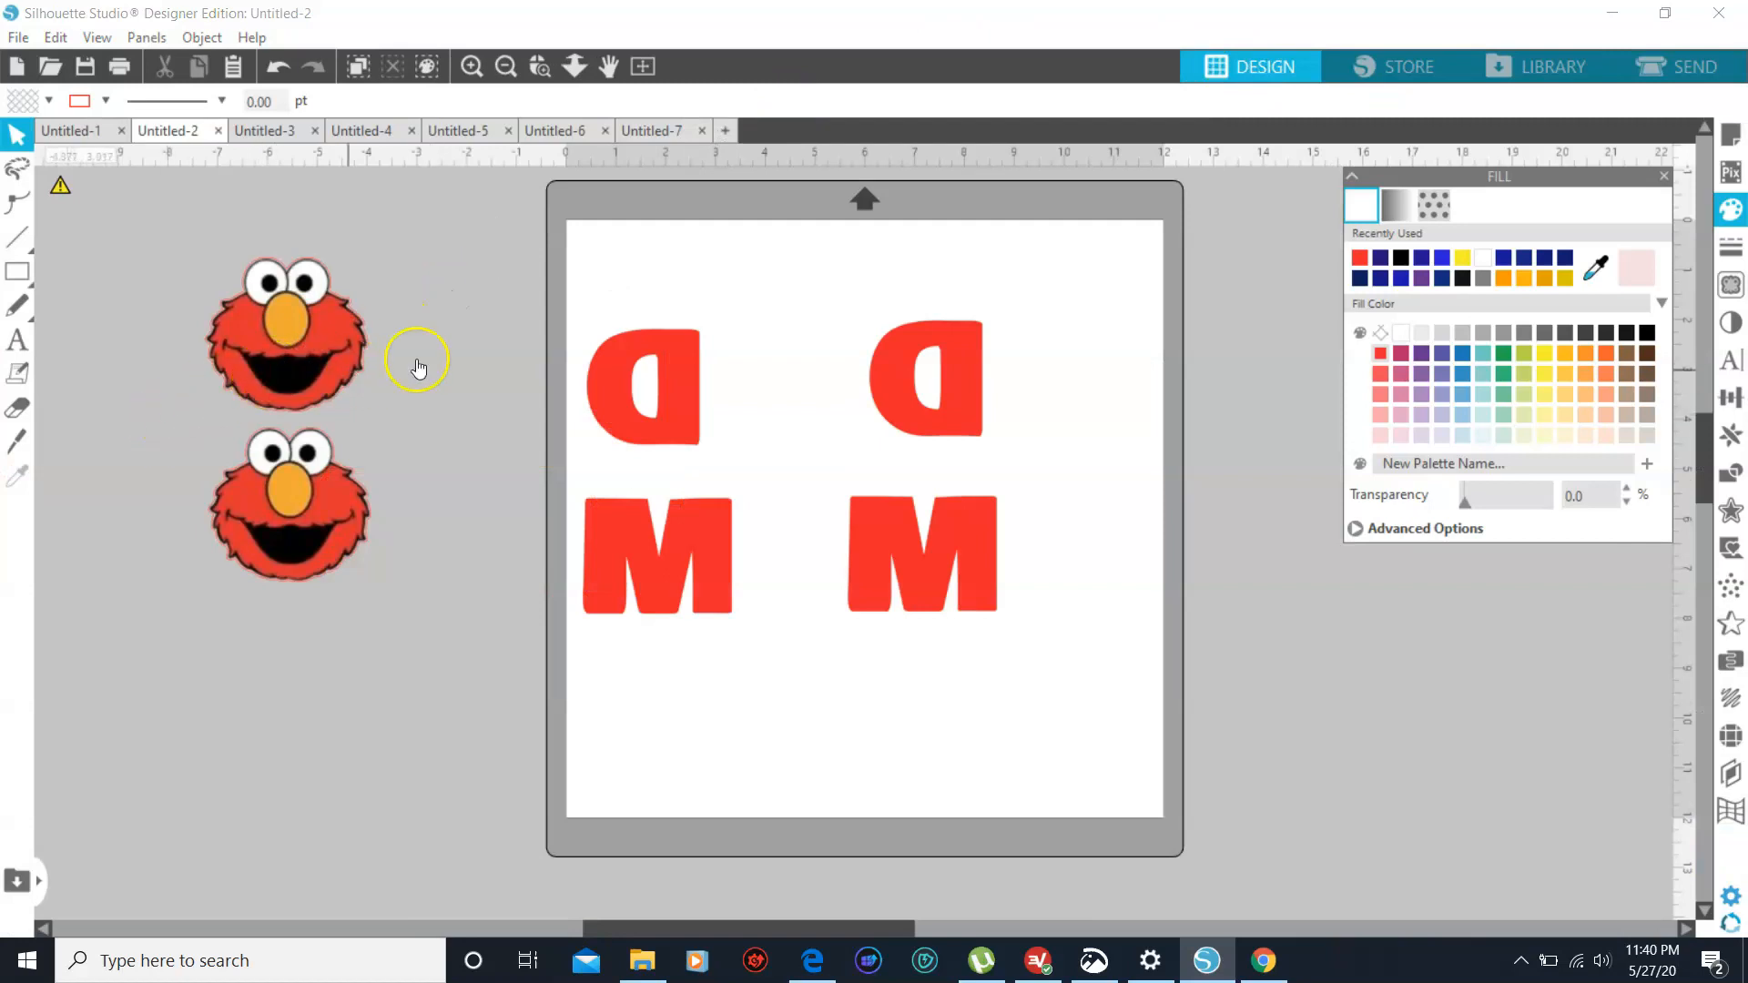
left_click(772, 392)
left_click(791, 568)
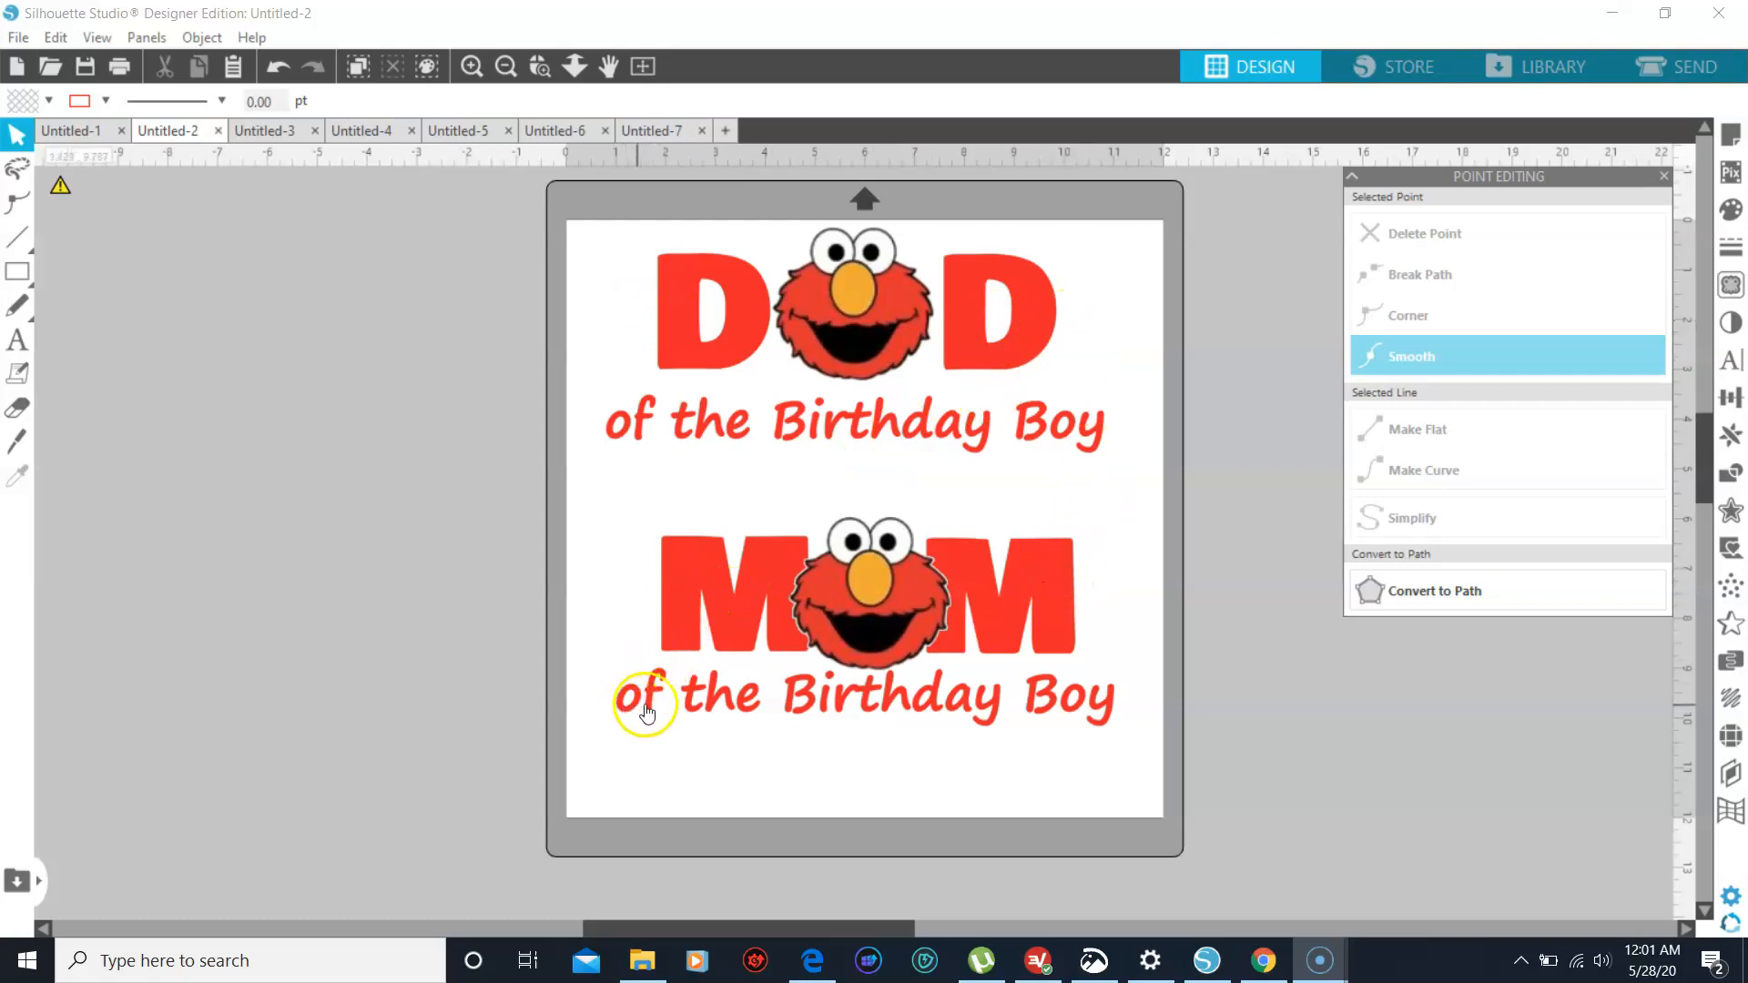
- Move both Elmo images from the DAD and MOM designs off the page into the workspace
left_click(890, 624)
left_click_drag(893, 620, 364, 340)
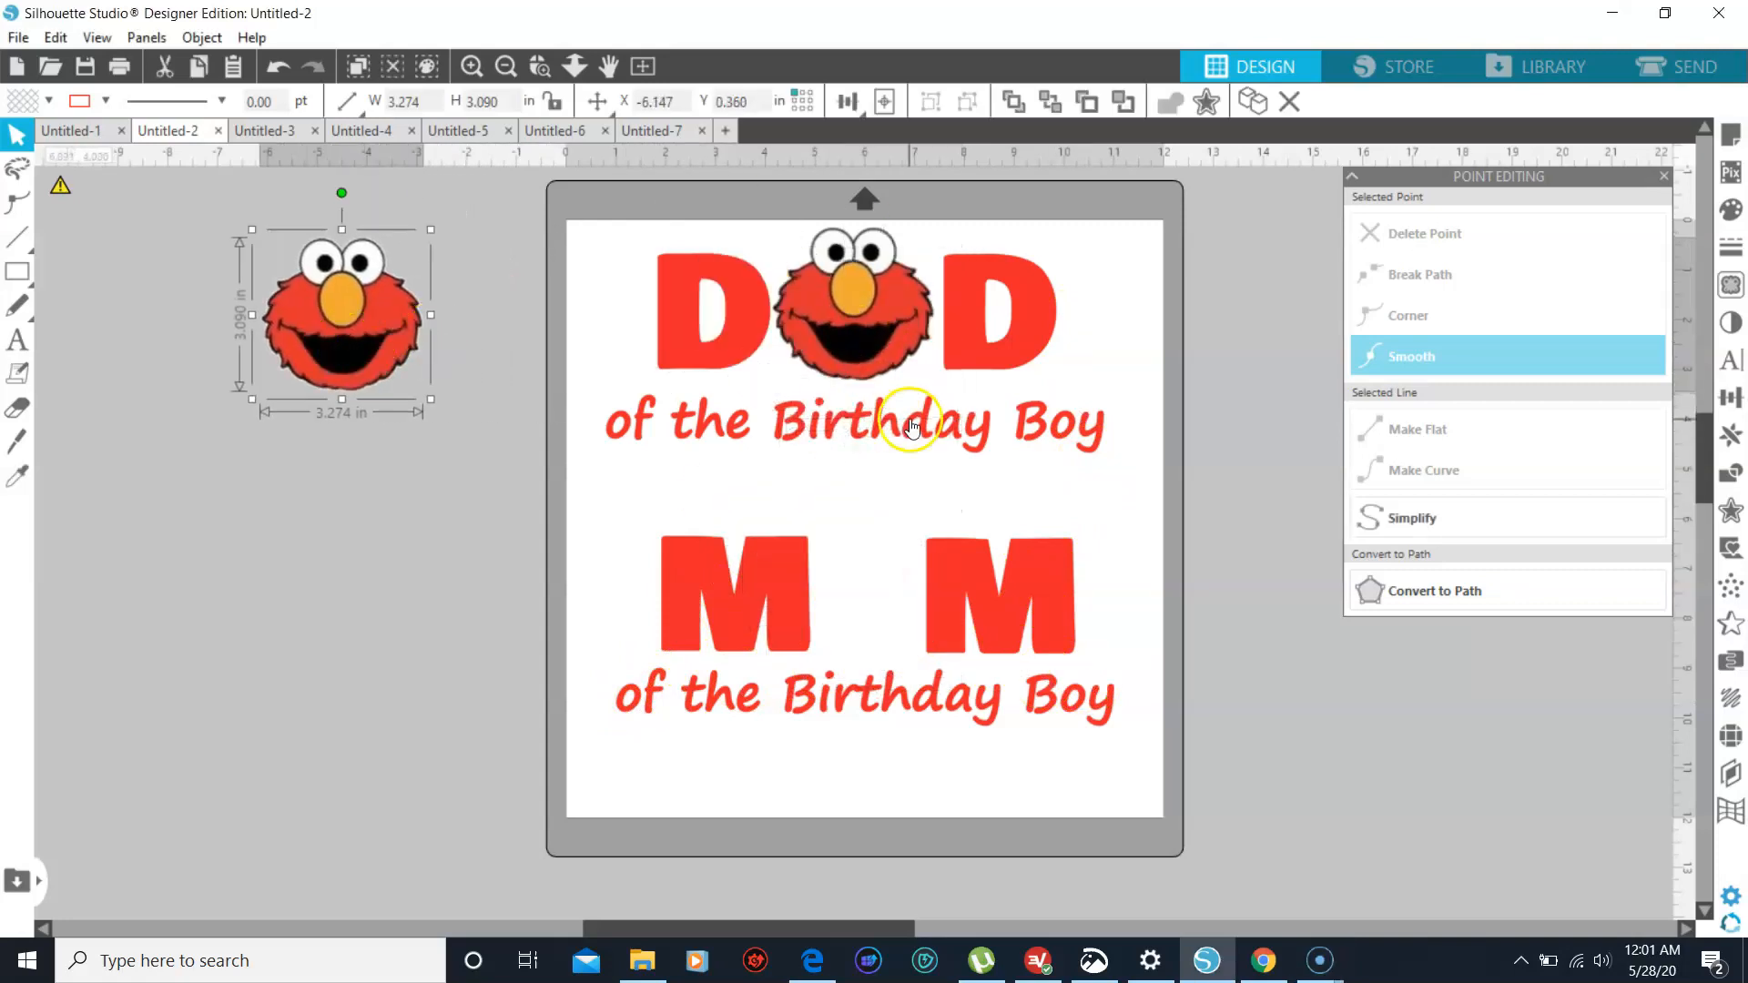
left_click(867, 332)
left_click_drag(867, 329, 323, 577)
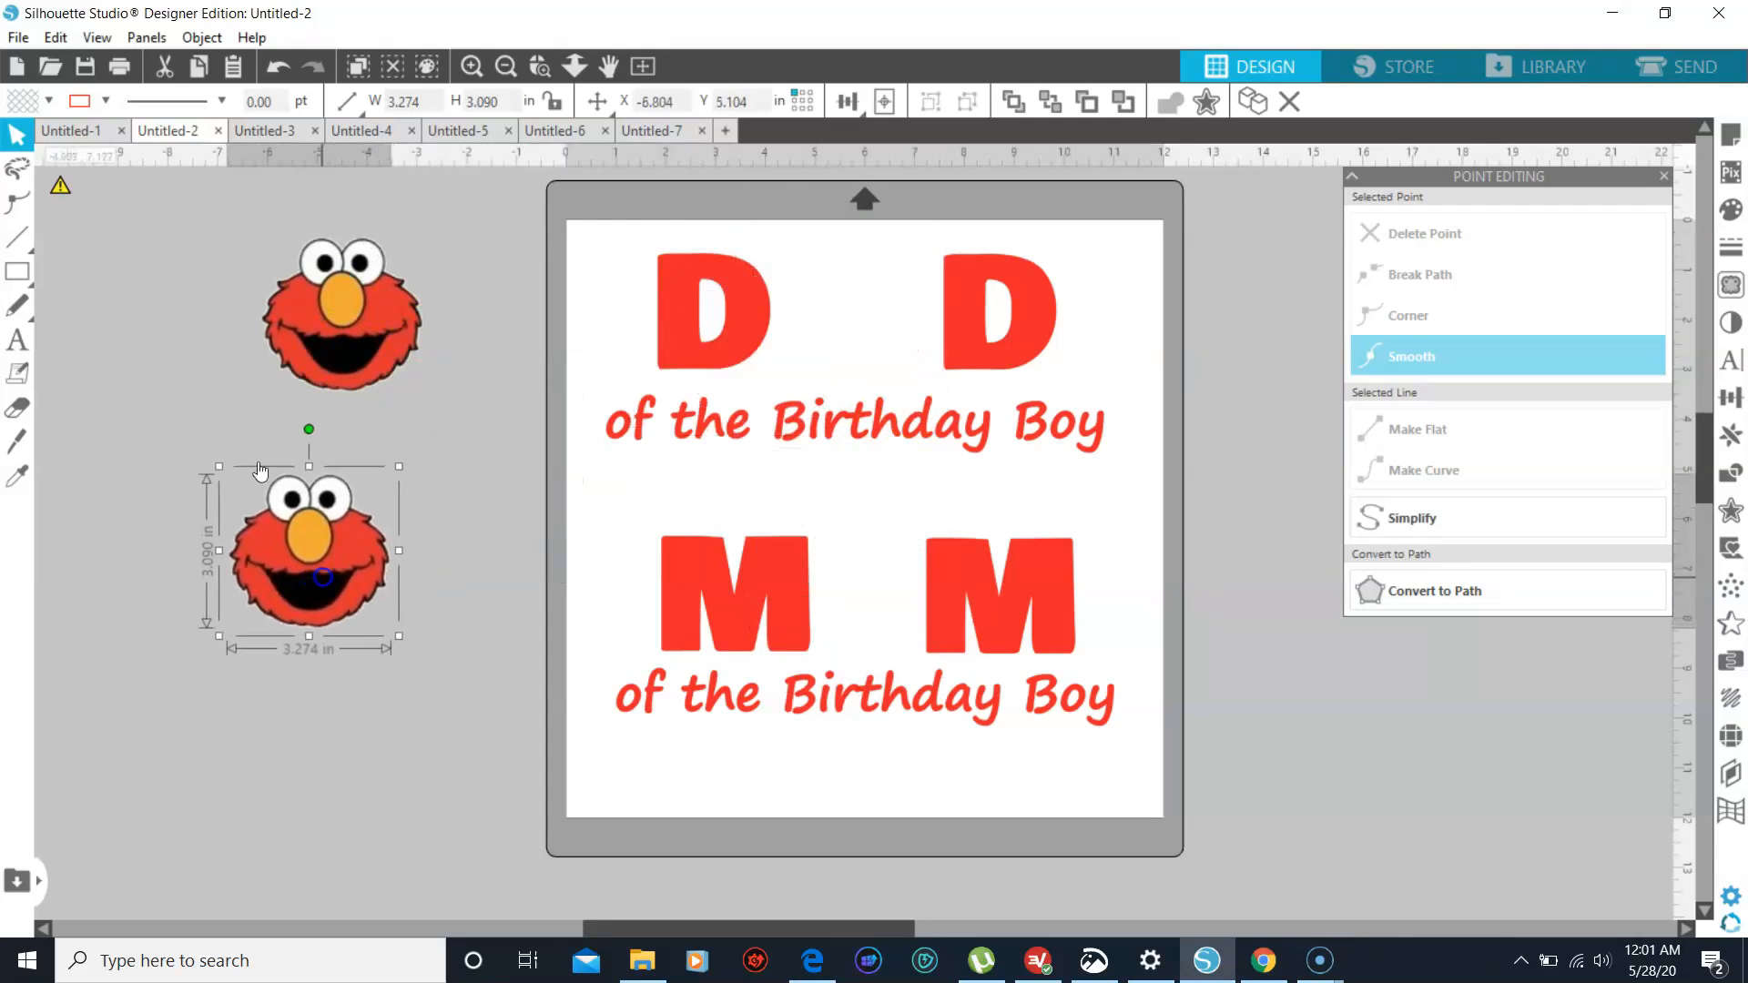
- Flip the D and M letters and both "of the Birthday Boy" lines horizontally as one selection
left_click(715, 366)
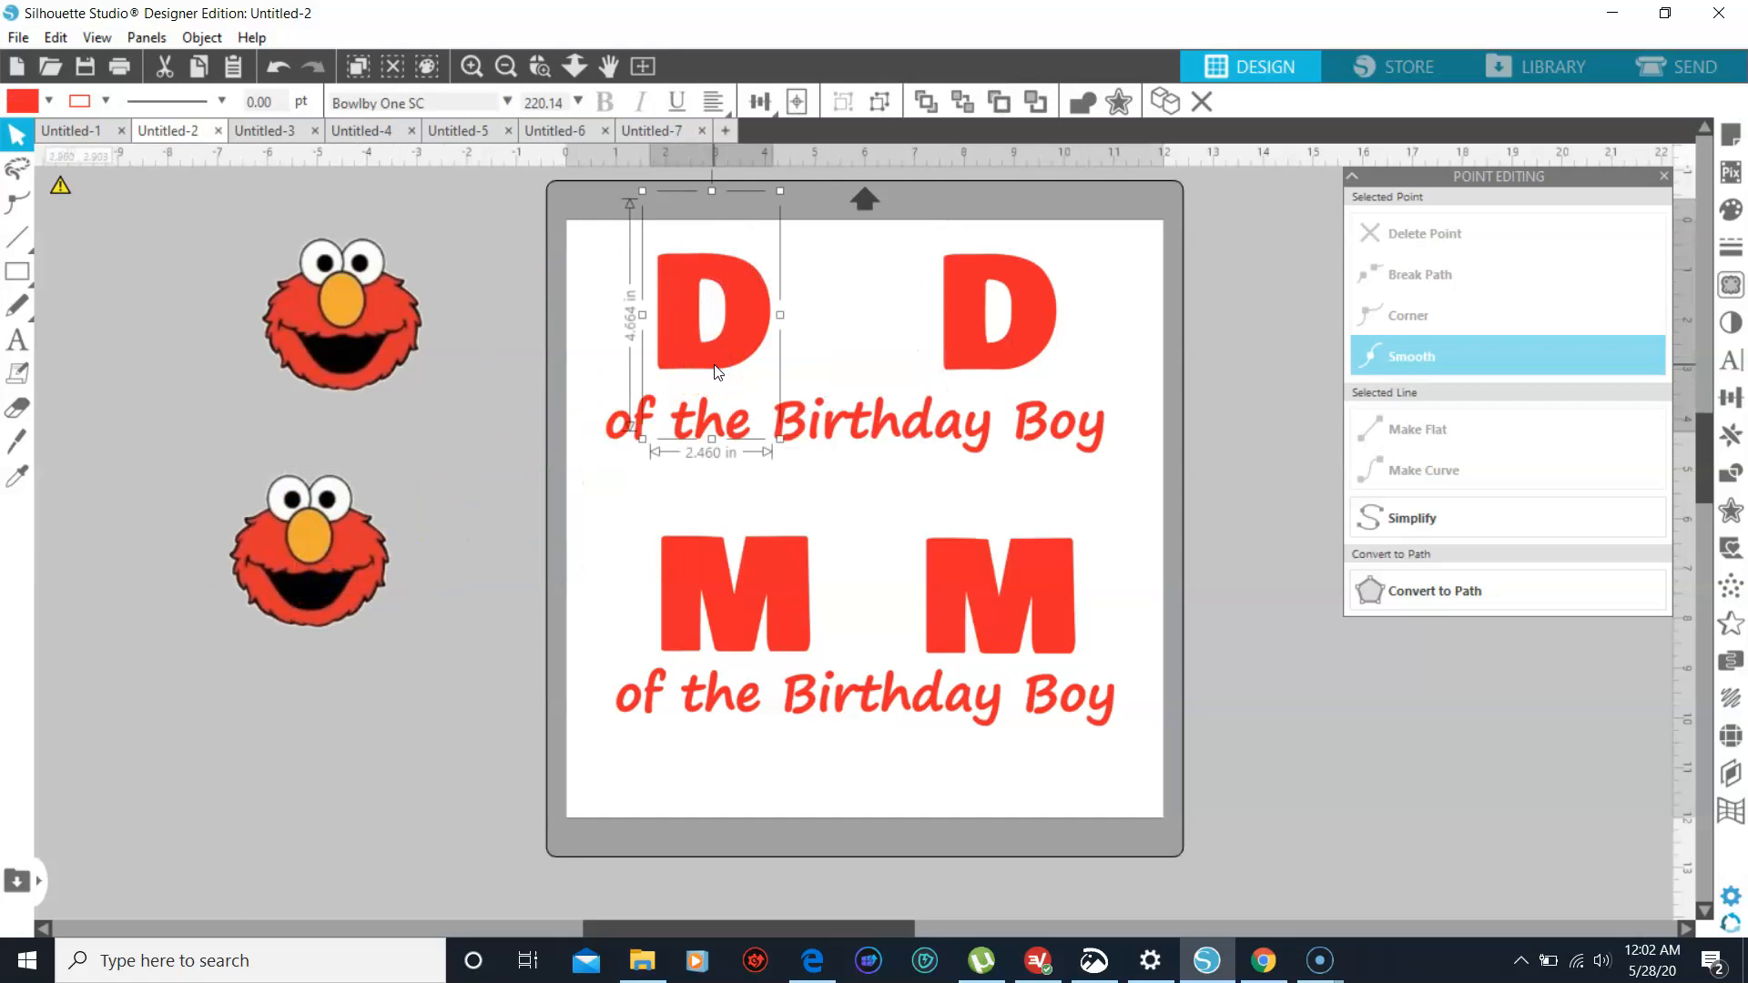
left_click(979, 321, "shift")
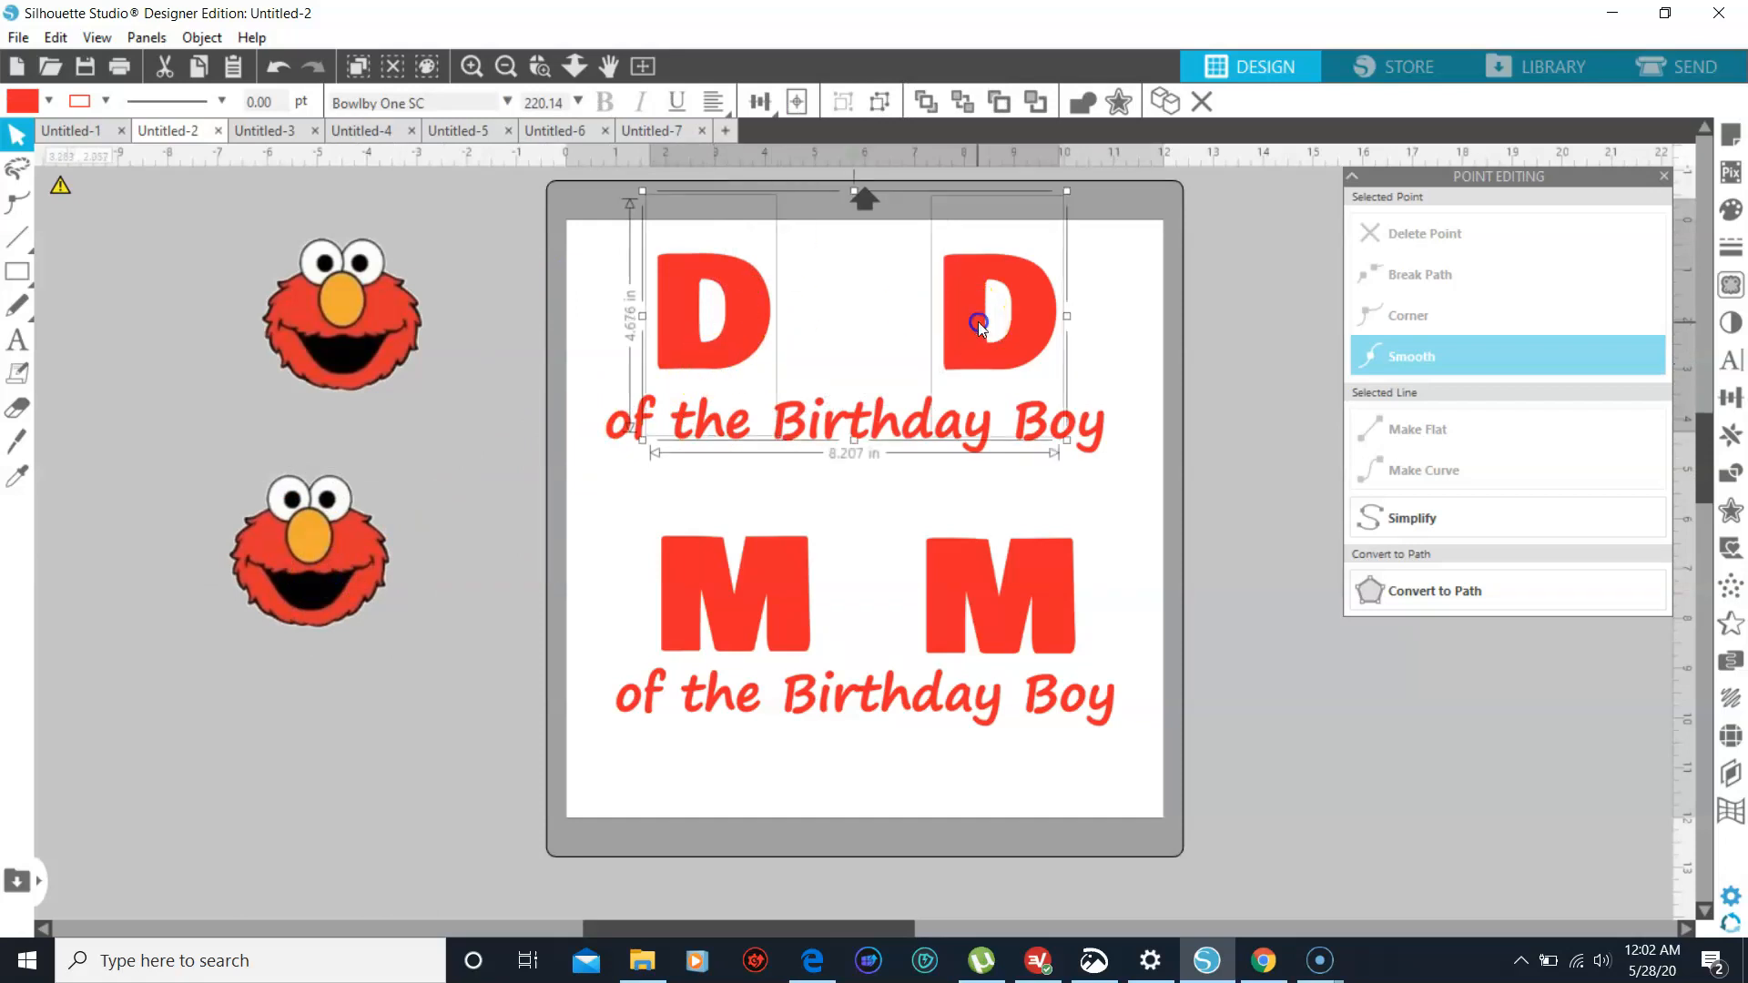
left_click(990, 415, "shift")
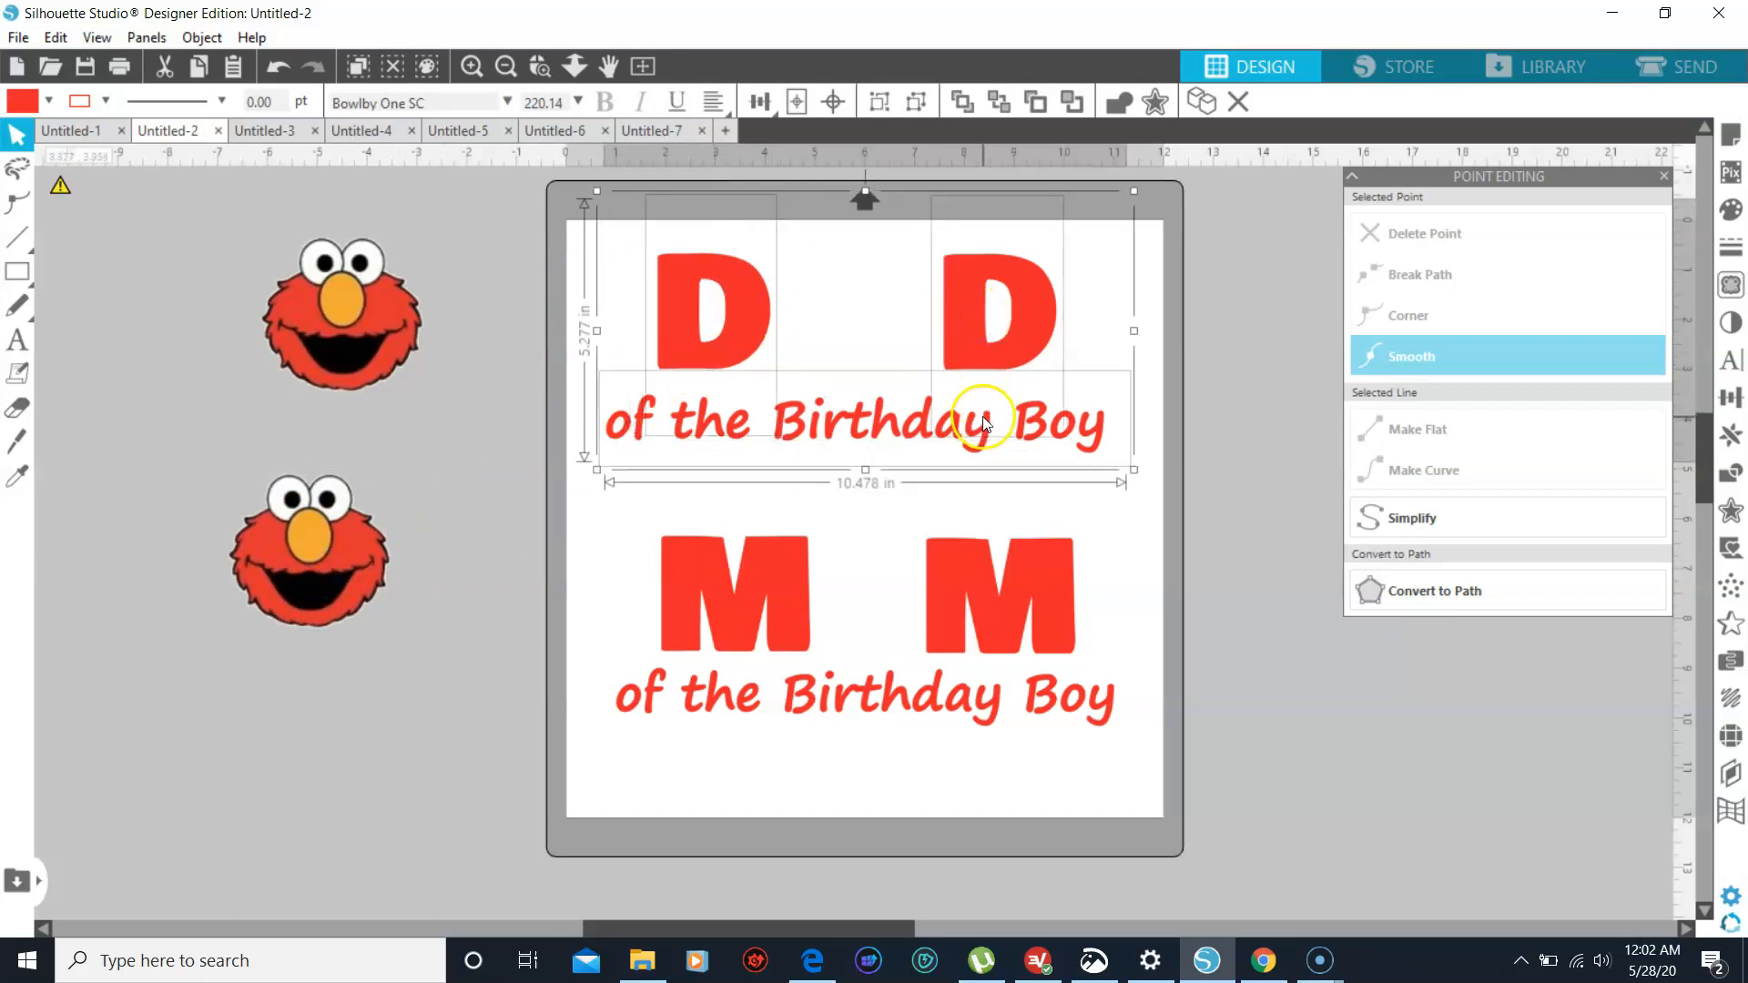
left_click(799, 619, "shift")
left_click(974, 623, "shift")
left_click(924, 699, "shift")
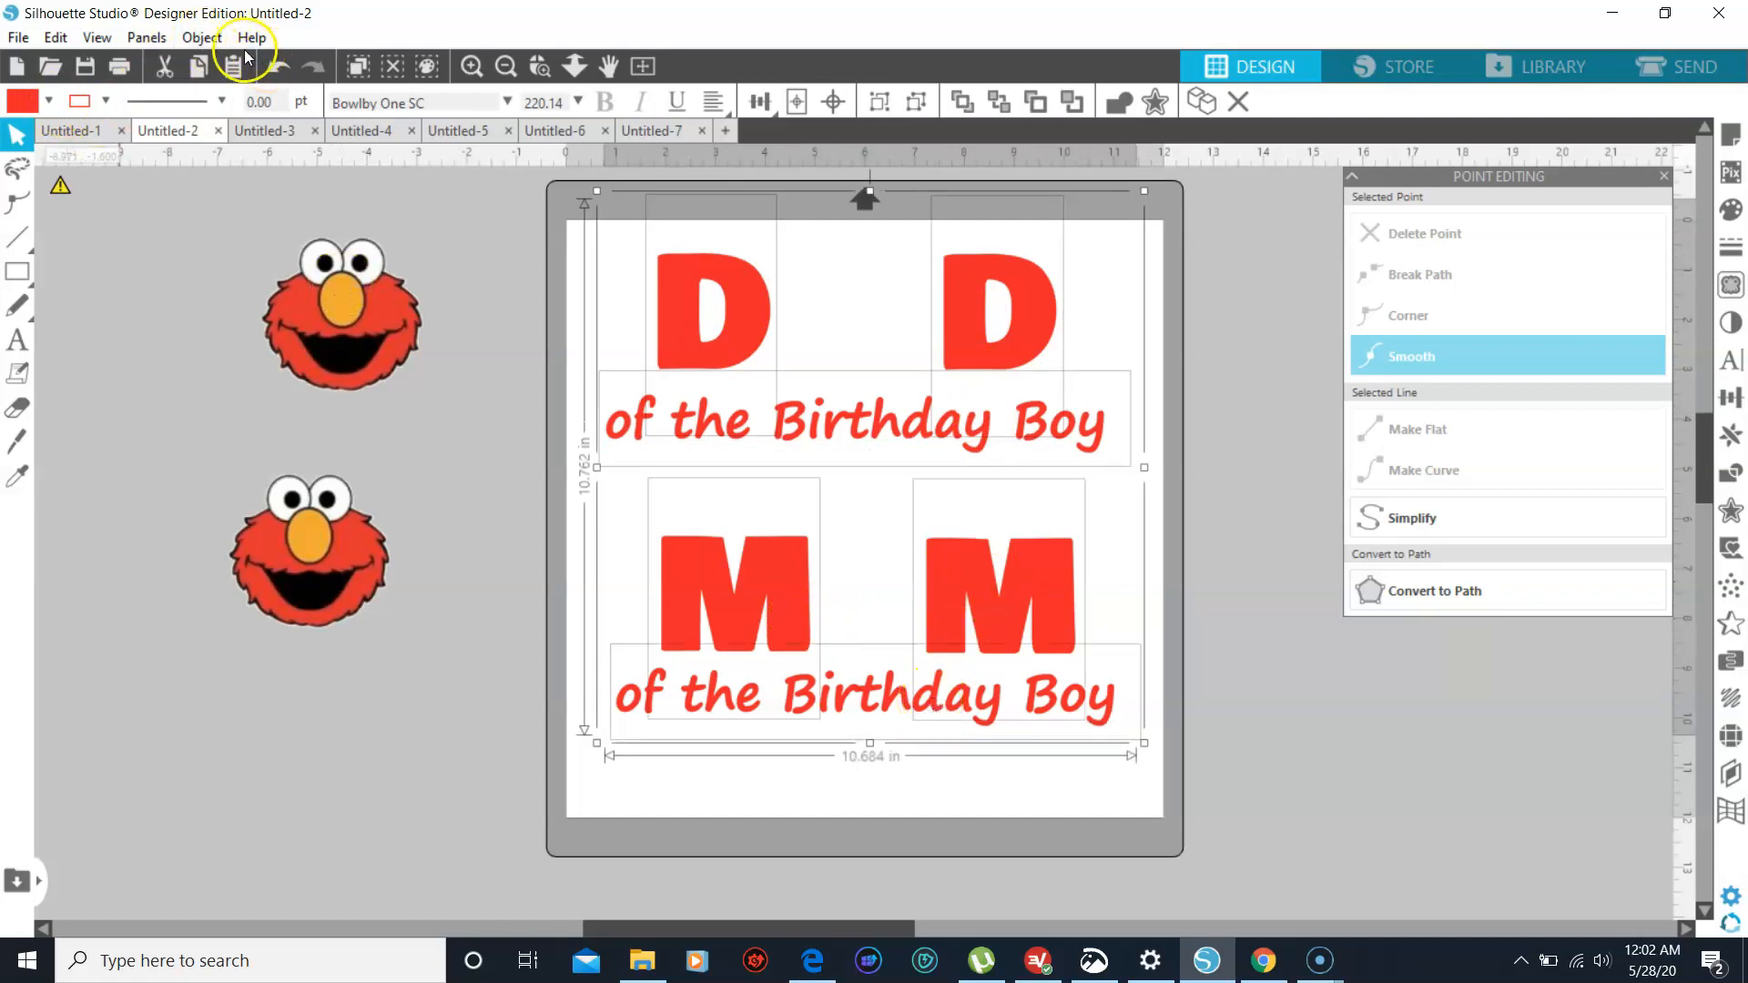
left_click(207, 42)
mouse_move(244, 68)
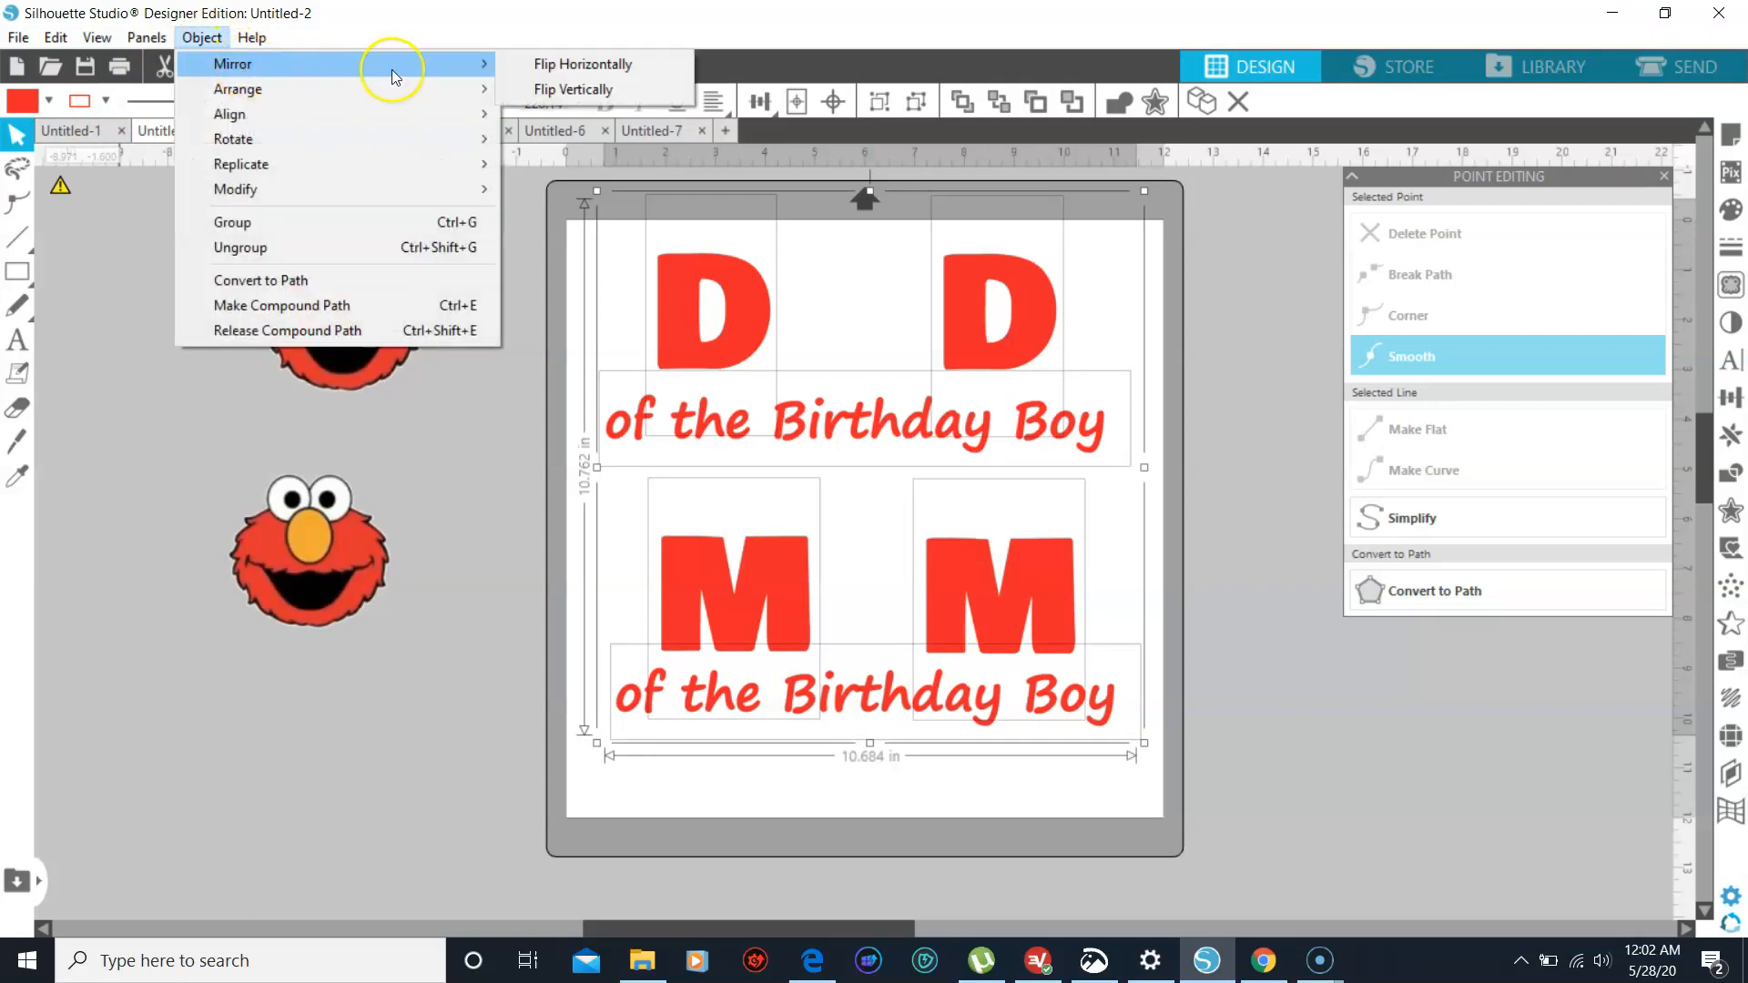
left_click(537, 68)
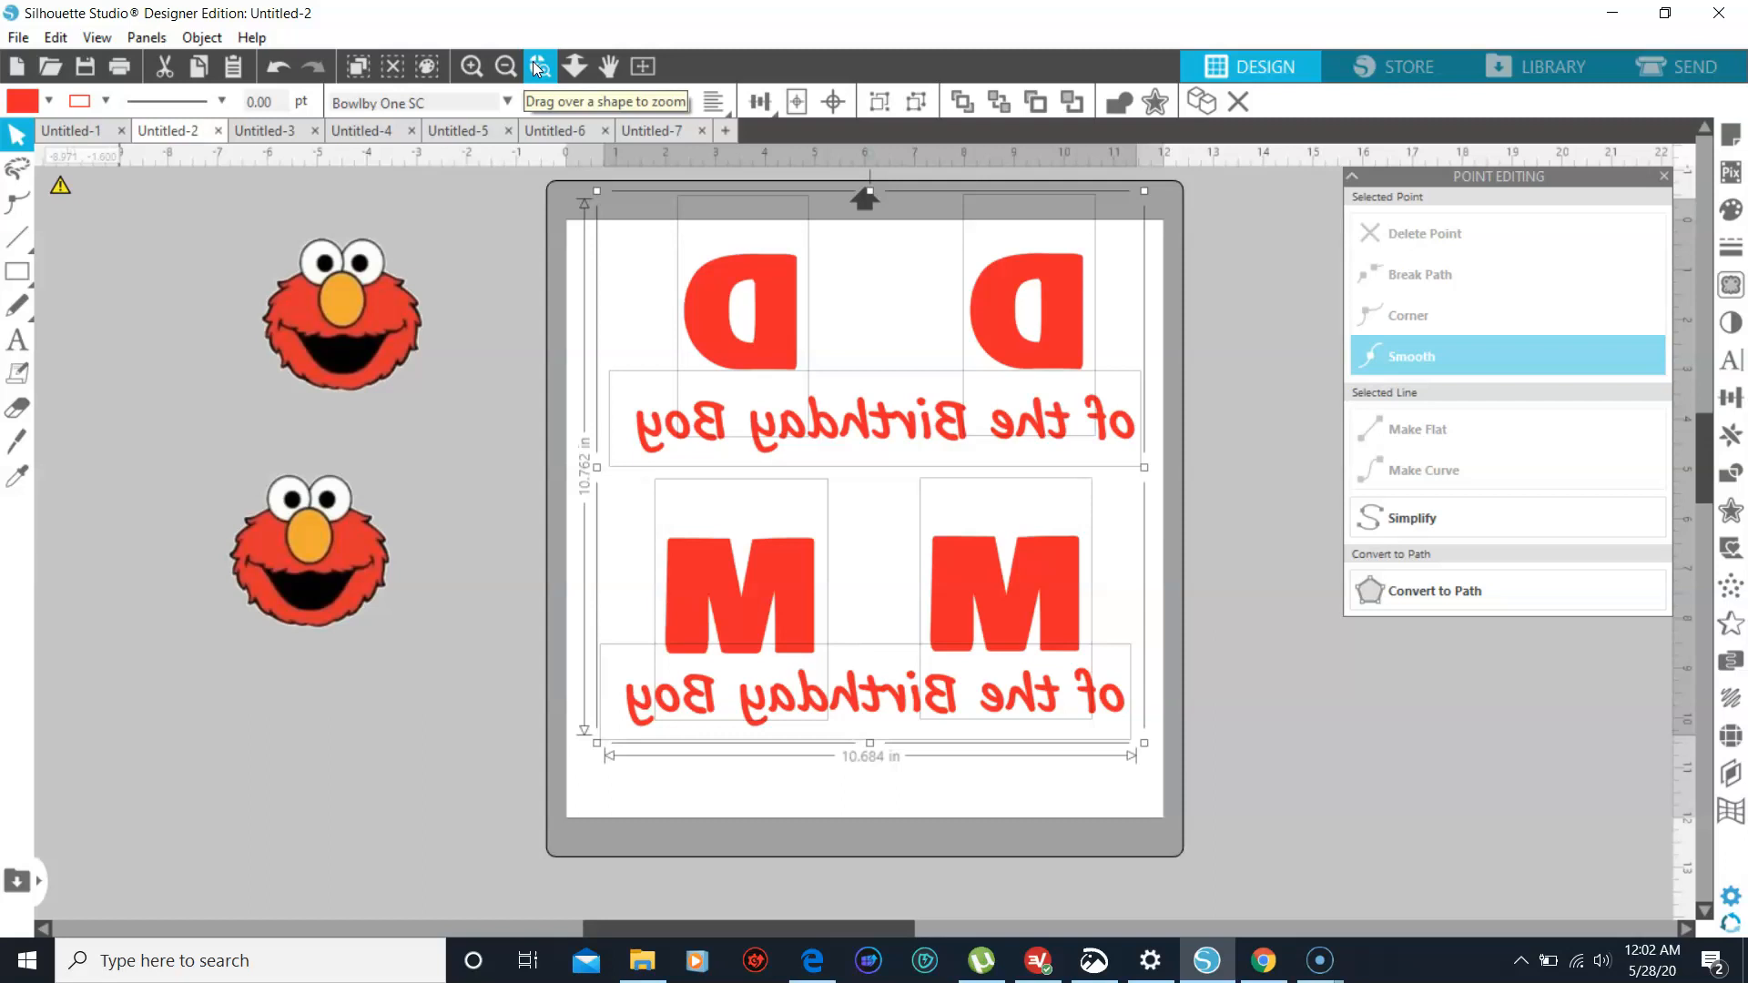
- Undo the horizontal flip of the text and both Elmo image moves
left_click(277, 66)
left_click(276, 64)
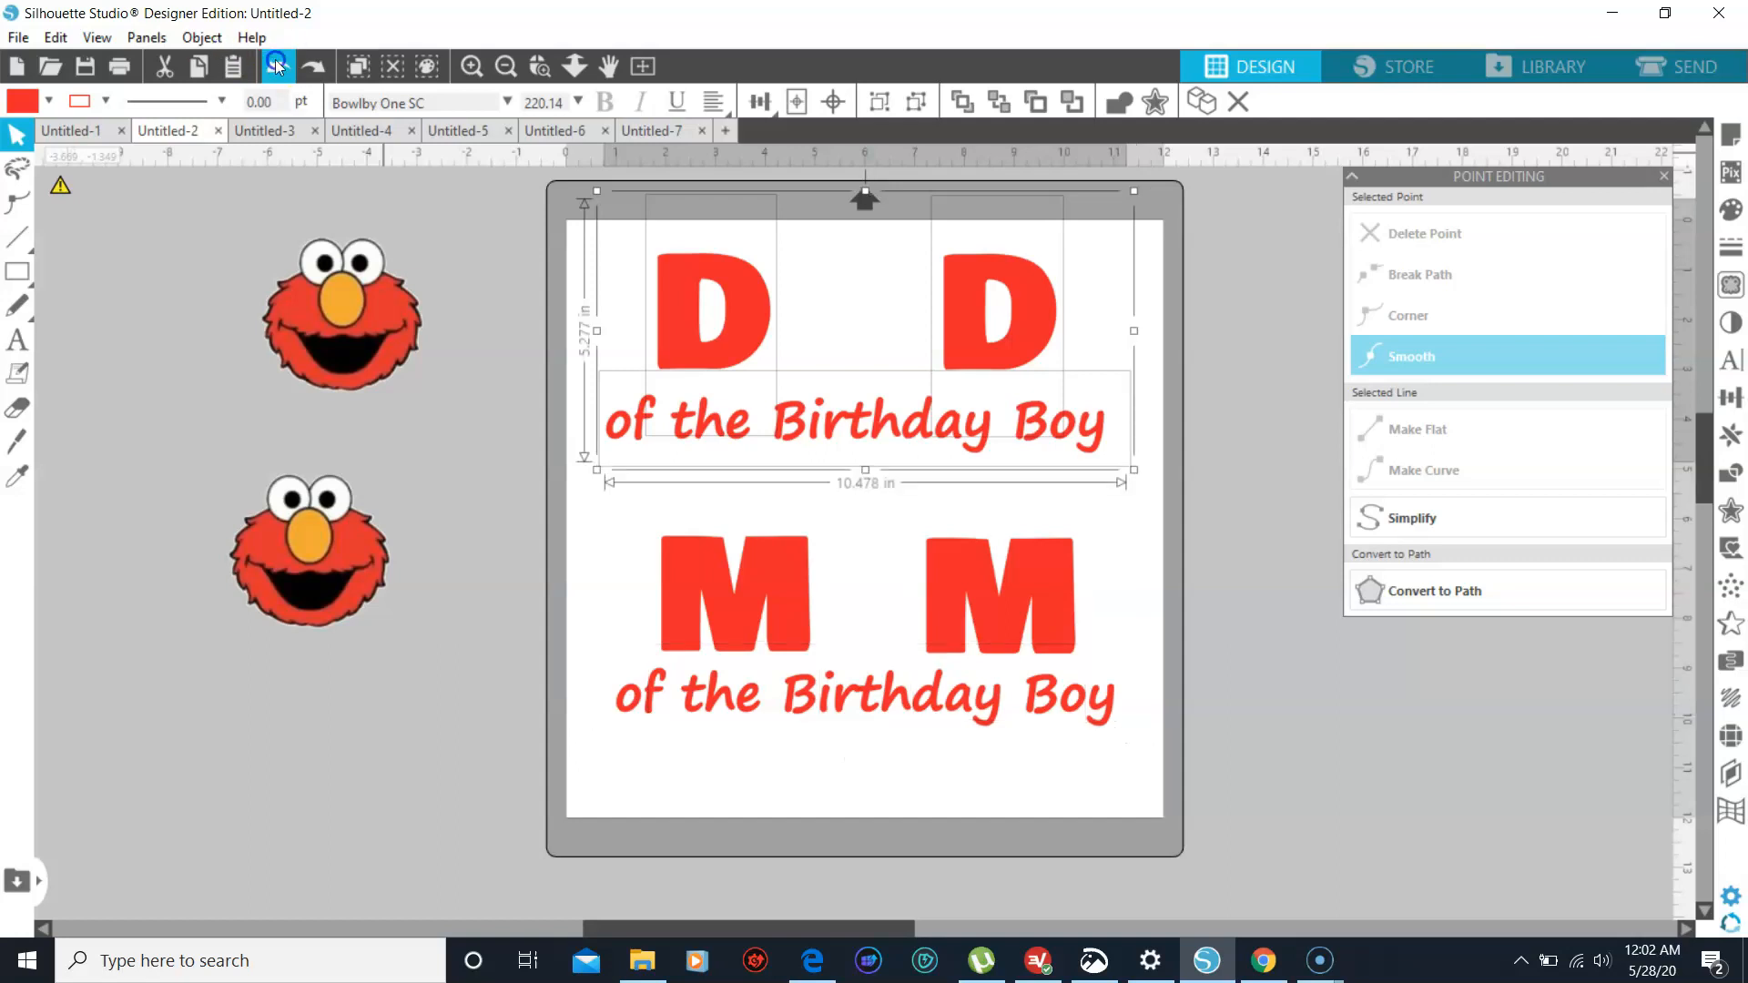
left_click(276, 63)
left_click(276, 64)
left_click(276, 64)
left_click(276, 64)
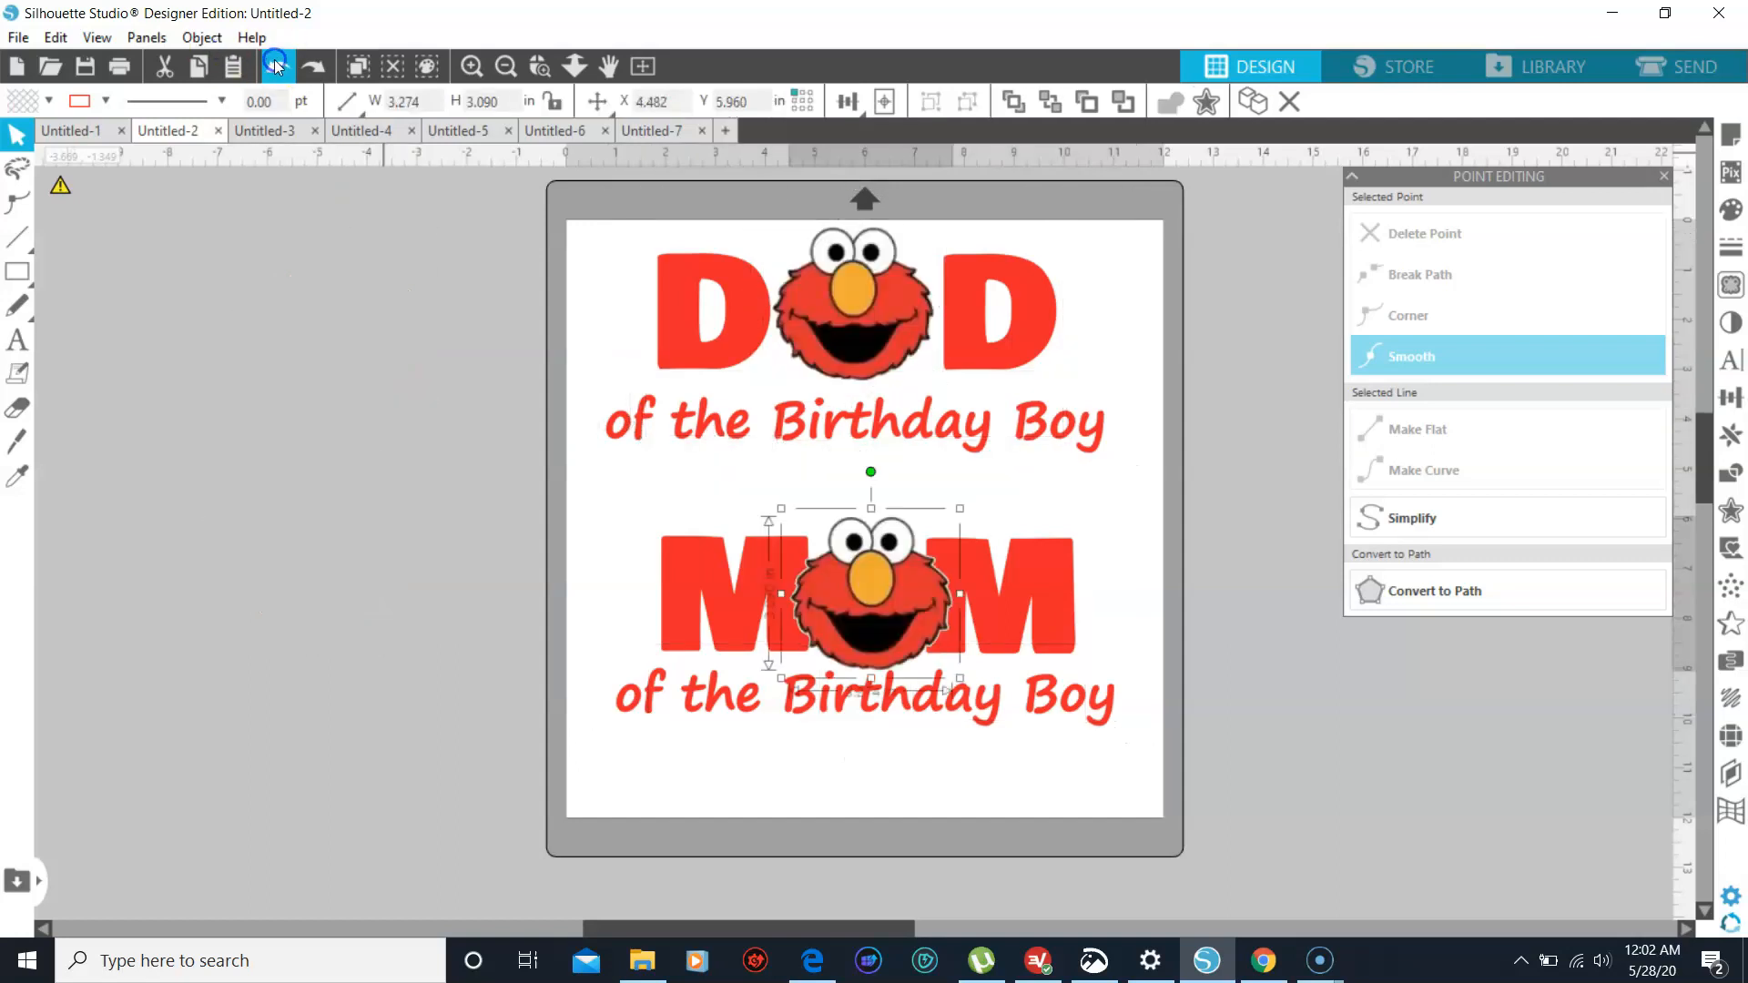
left_click(295, 362)
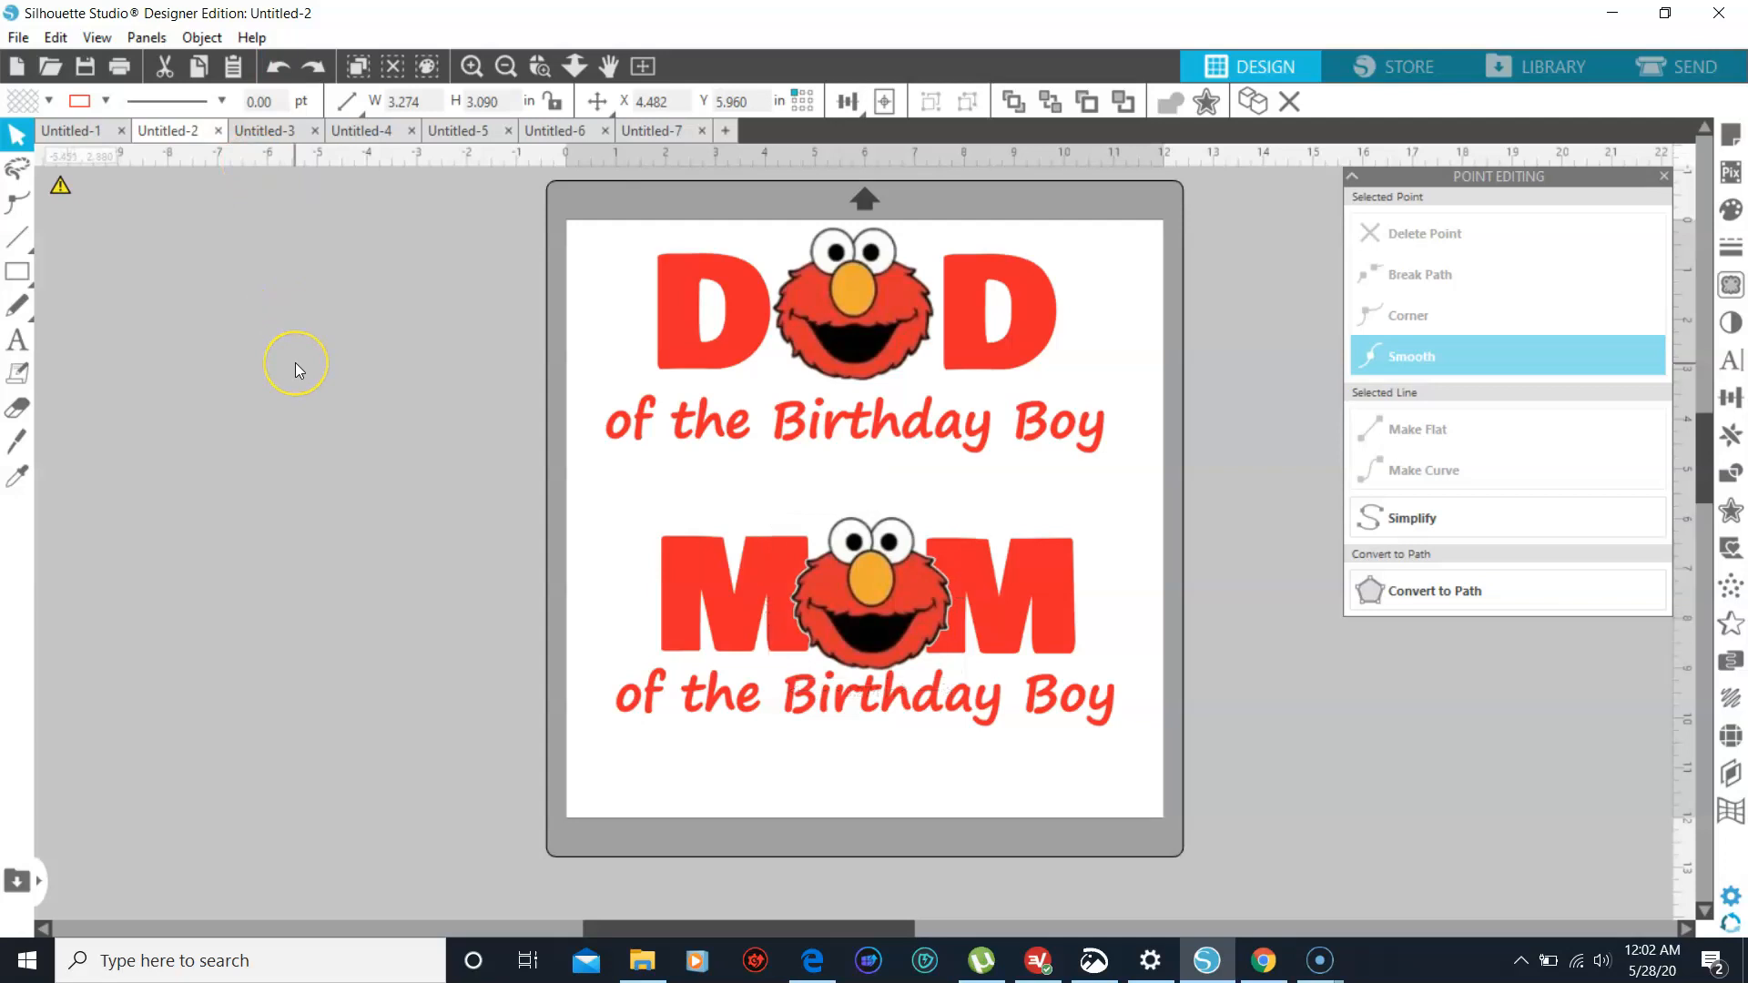